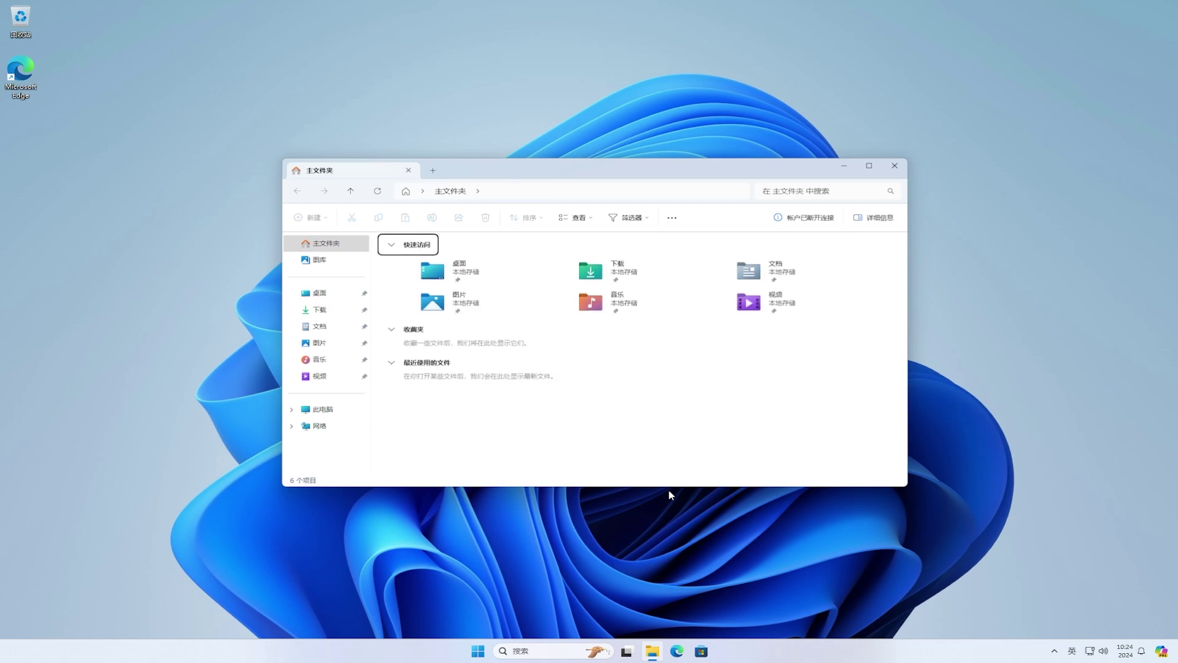
- Close the File Explorer Home window so only the desktop remains
left_click(894, 166)
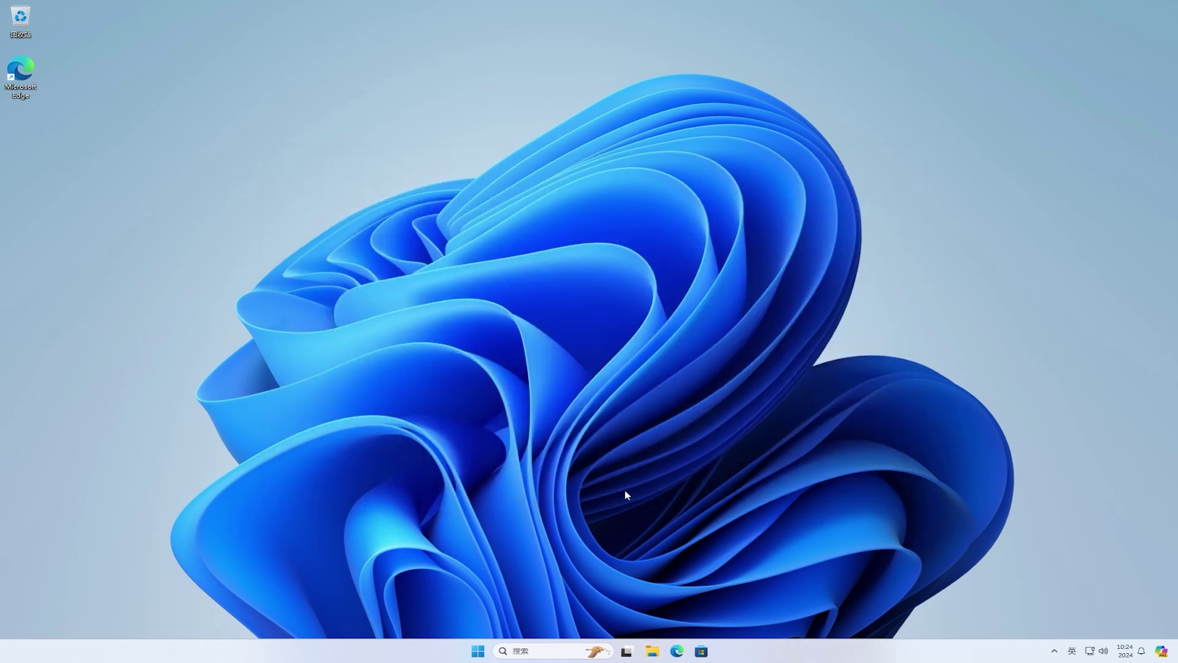
- Show Start's All apps list, try the grid and alphabetical views, then settle on Category view
left_click(478, 651)
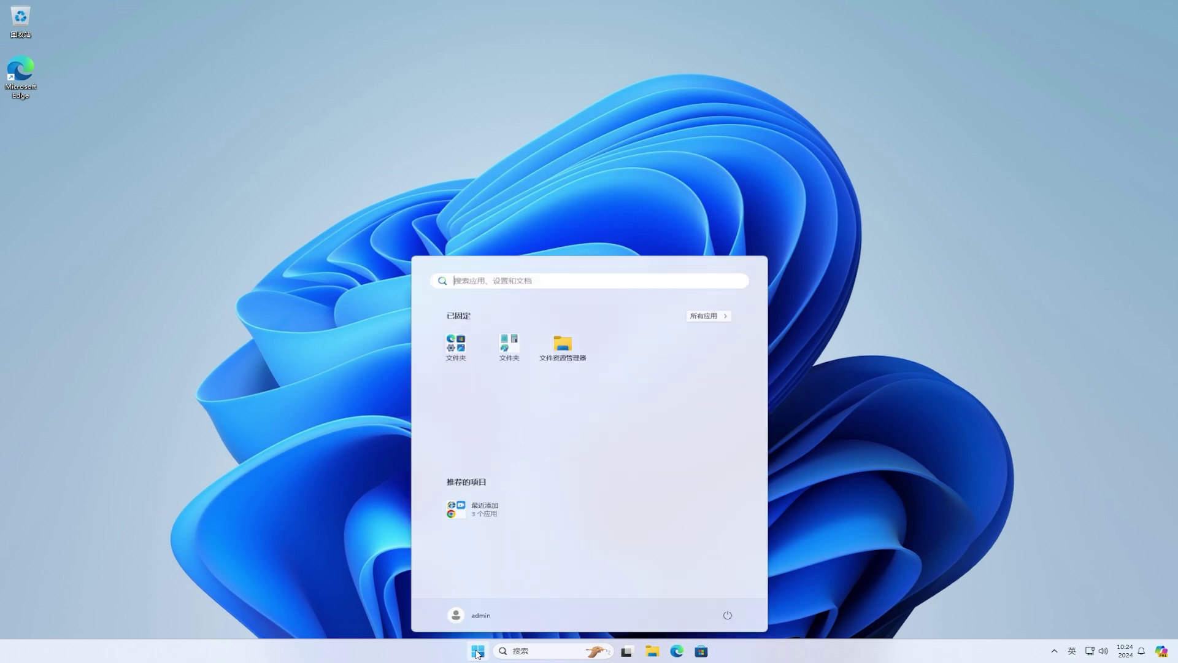
left_click(715, 316)
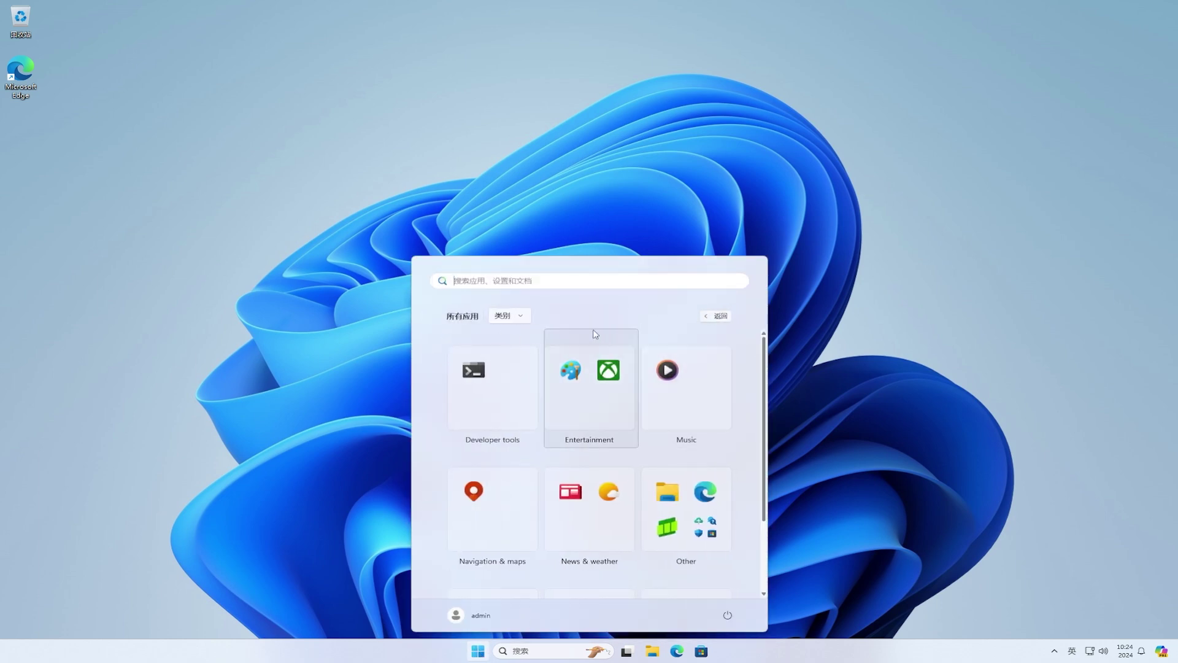
left_click(512, 318)
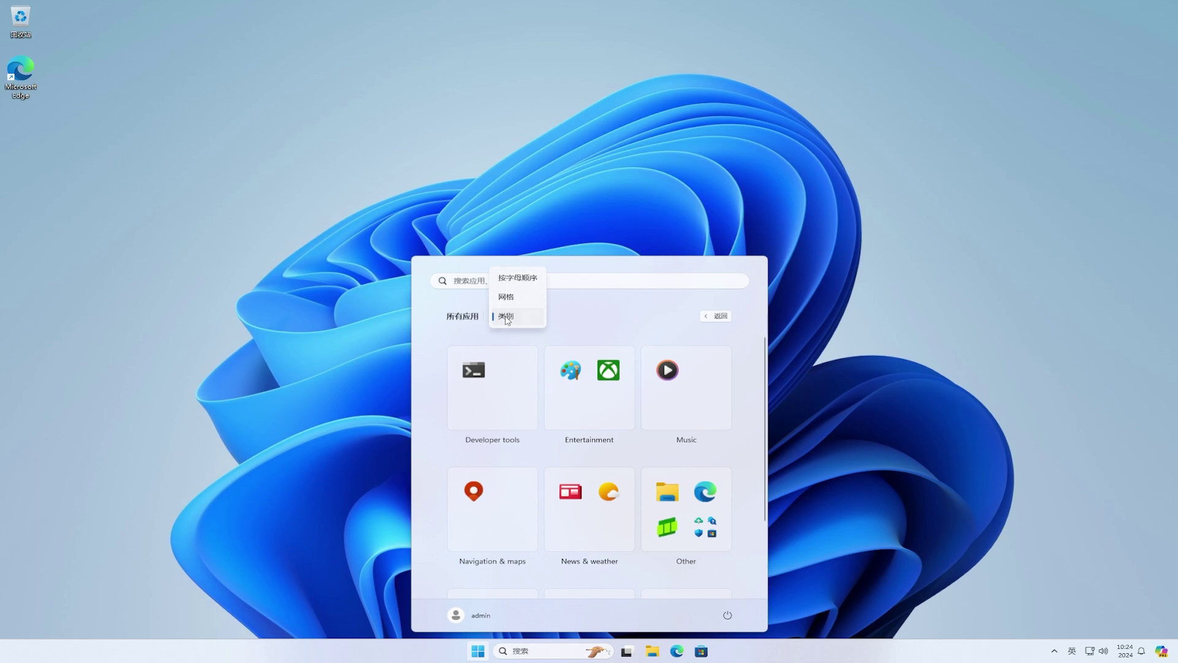
left_click(506, 298)
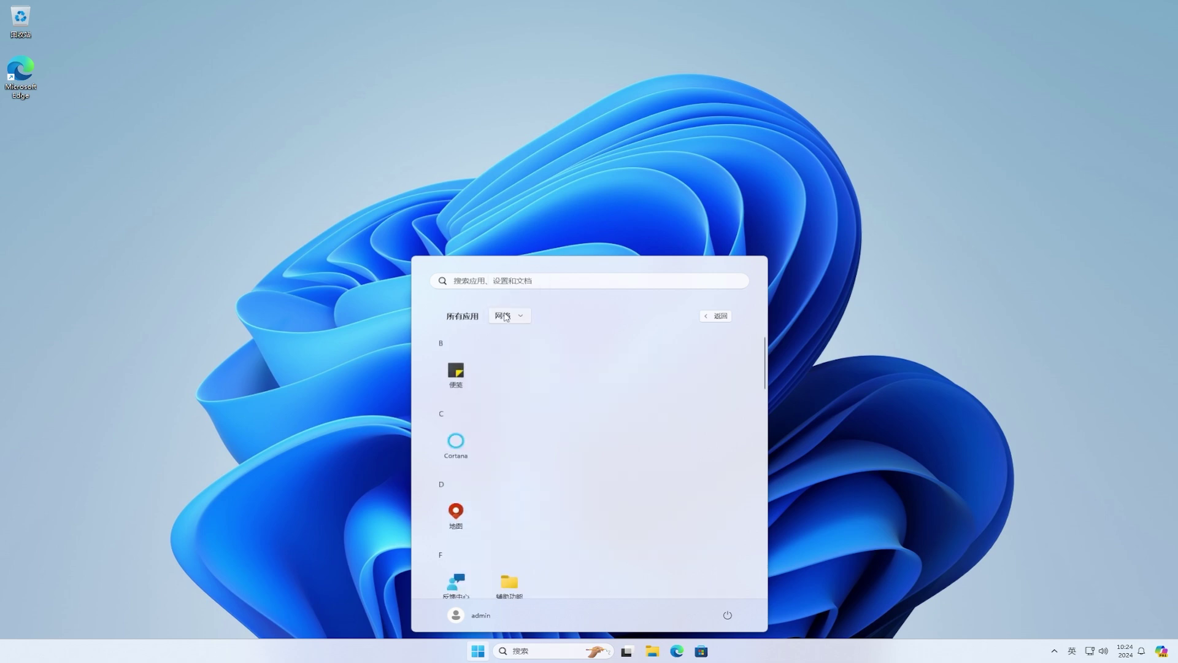
left_click(506, 319)
left_click(506, 297)
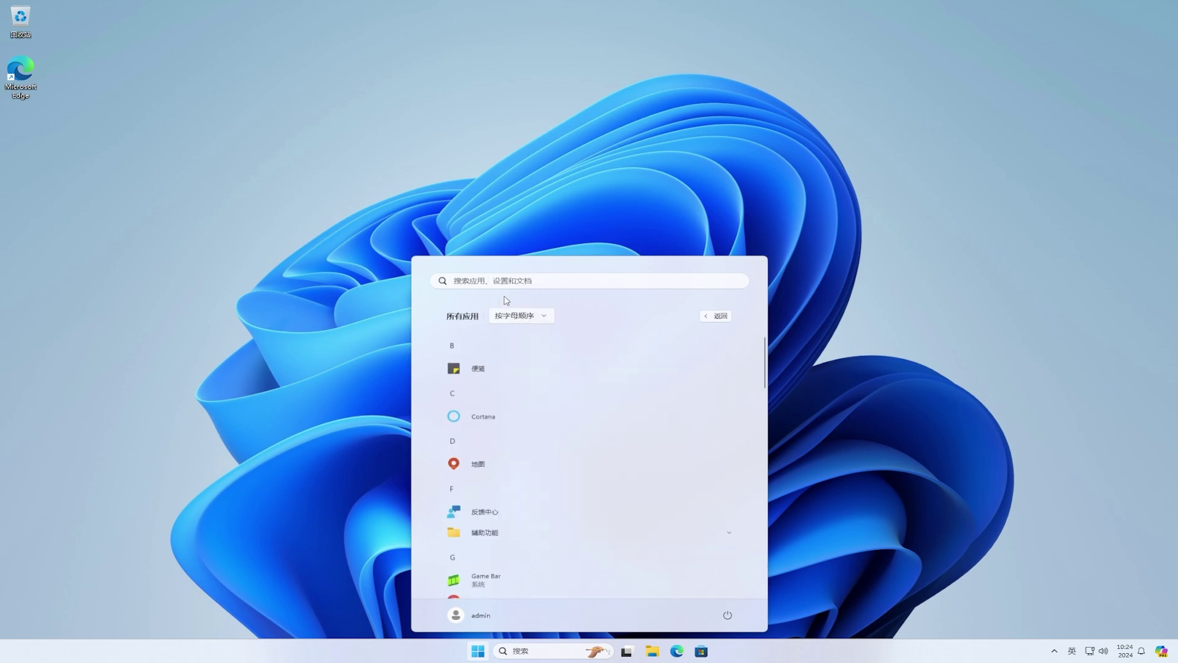
left_click(508, 318)
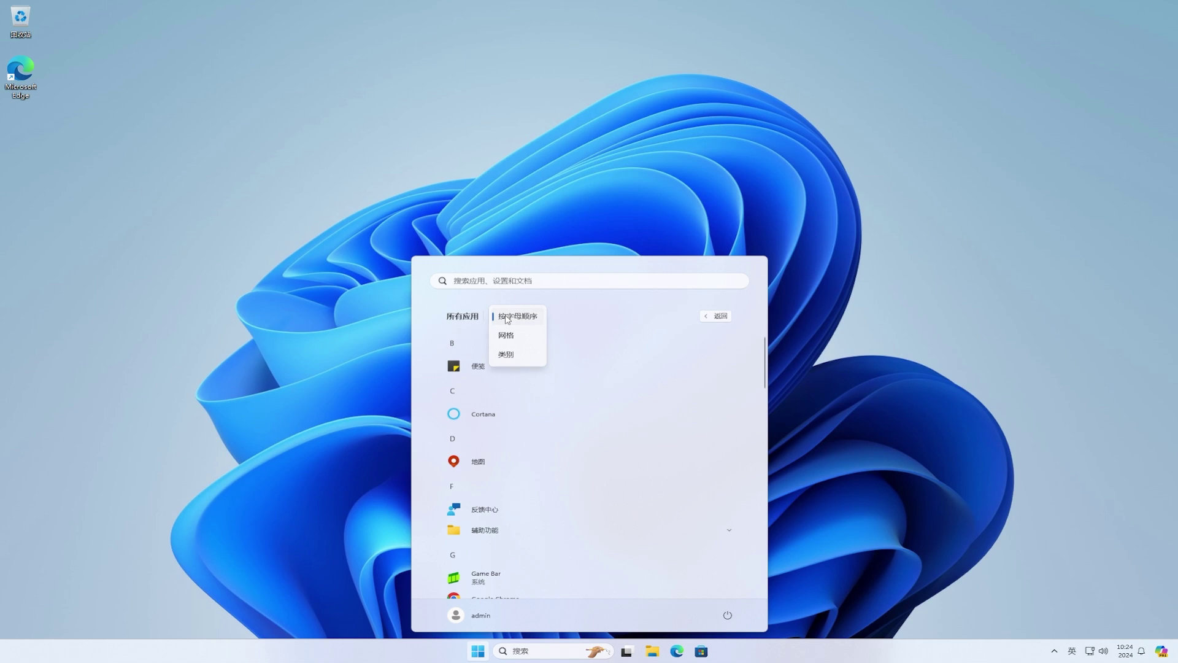
left_click(508, 355)
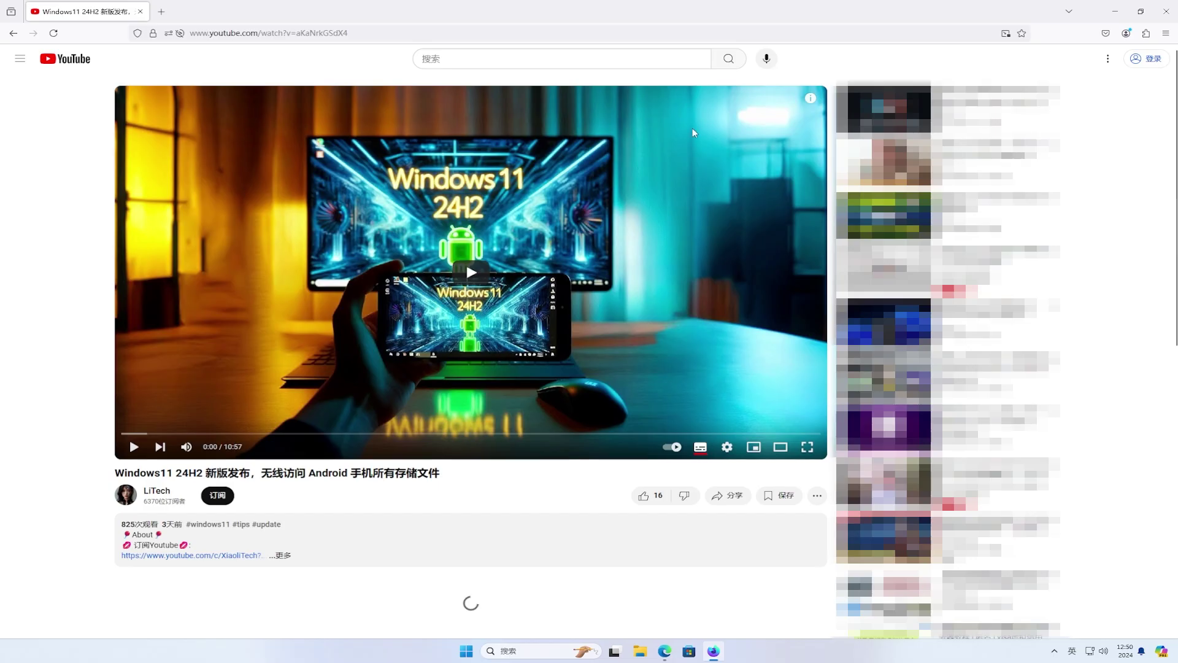
- Play the Windows 11 24H2 YouTube video, open a new tab, and drag its floating player top-left
left_click(477, 276)
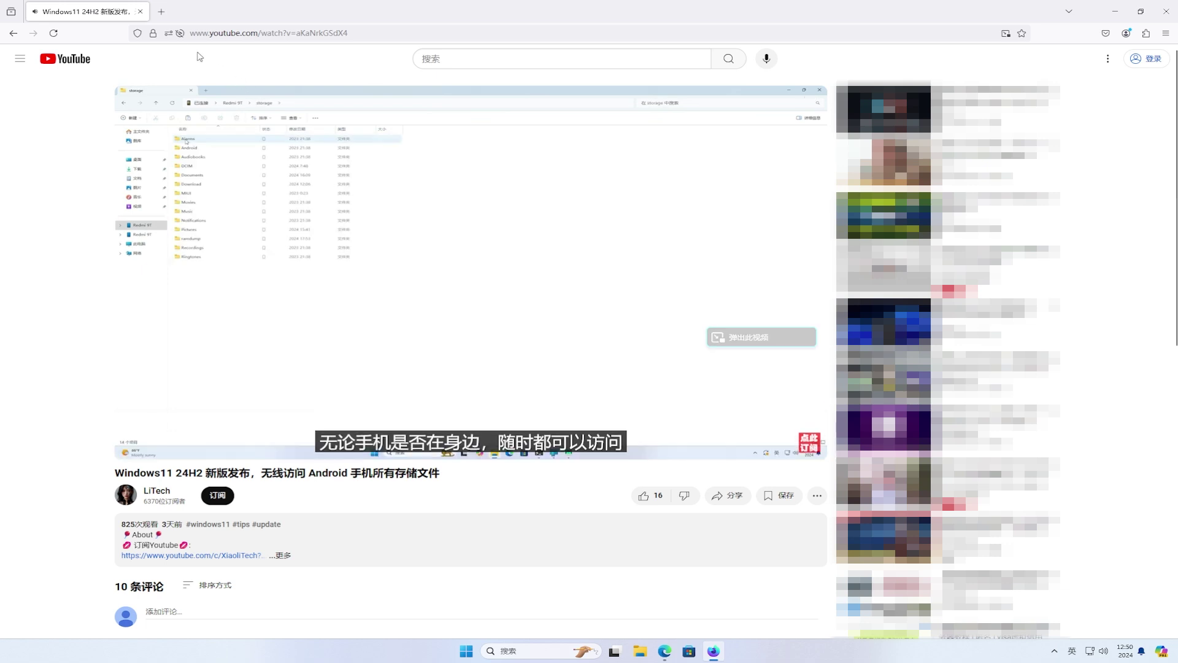
left_click(162, 16)
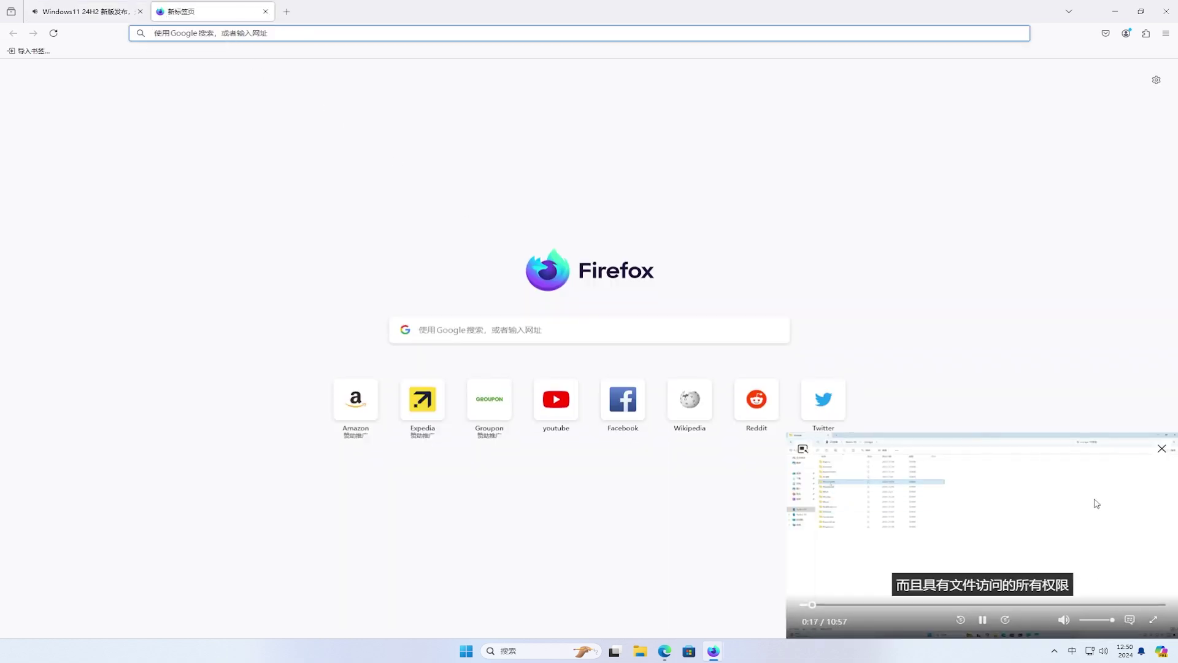
left_click_drag(1108, 465, 347, 125)
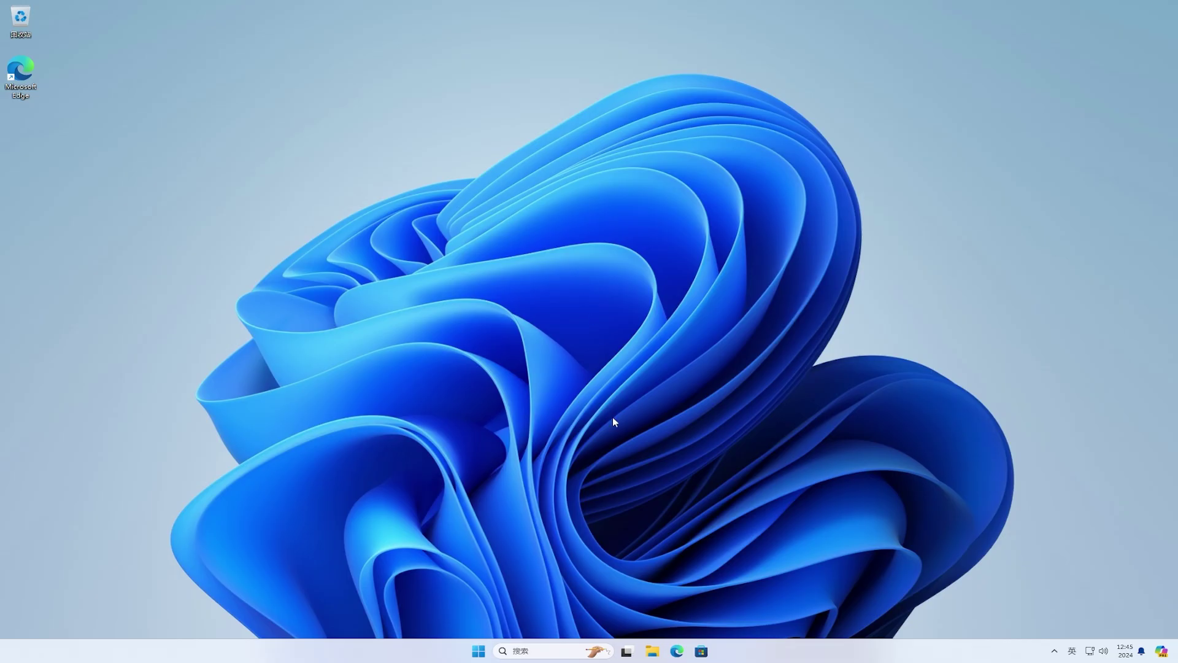
- In Edge, search Bing for 'firefox nightly' and open Firefox's pre-release download page
left_click(677, 651)
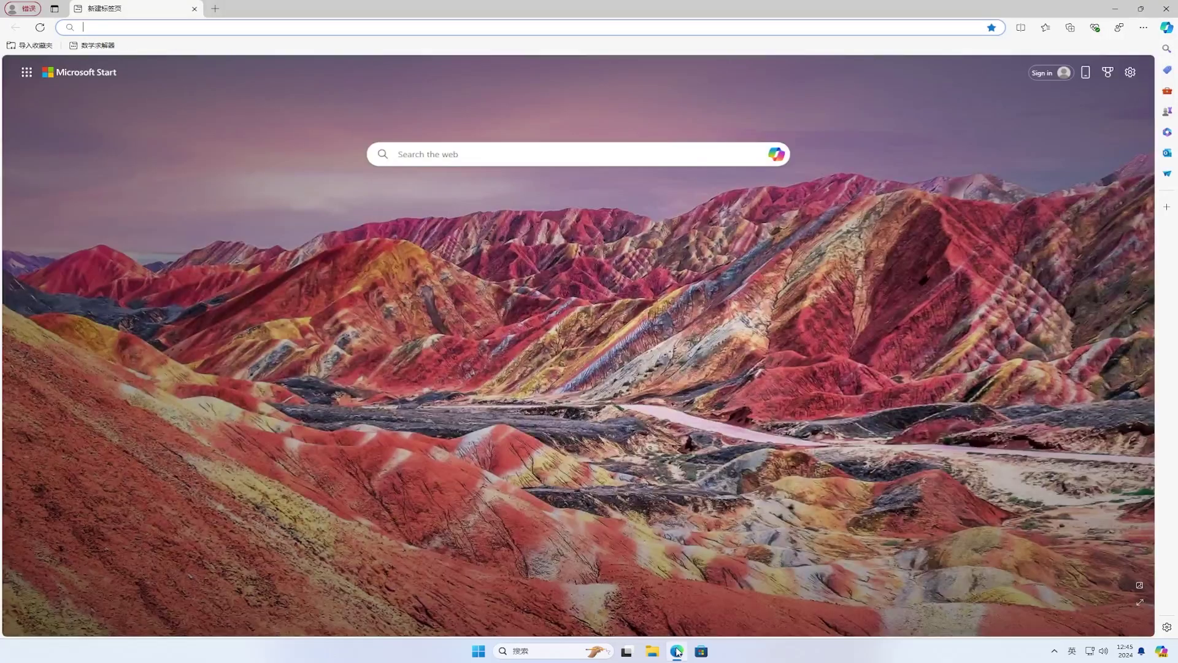
left_click(632, 26)
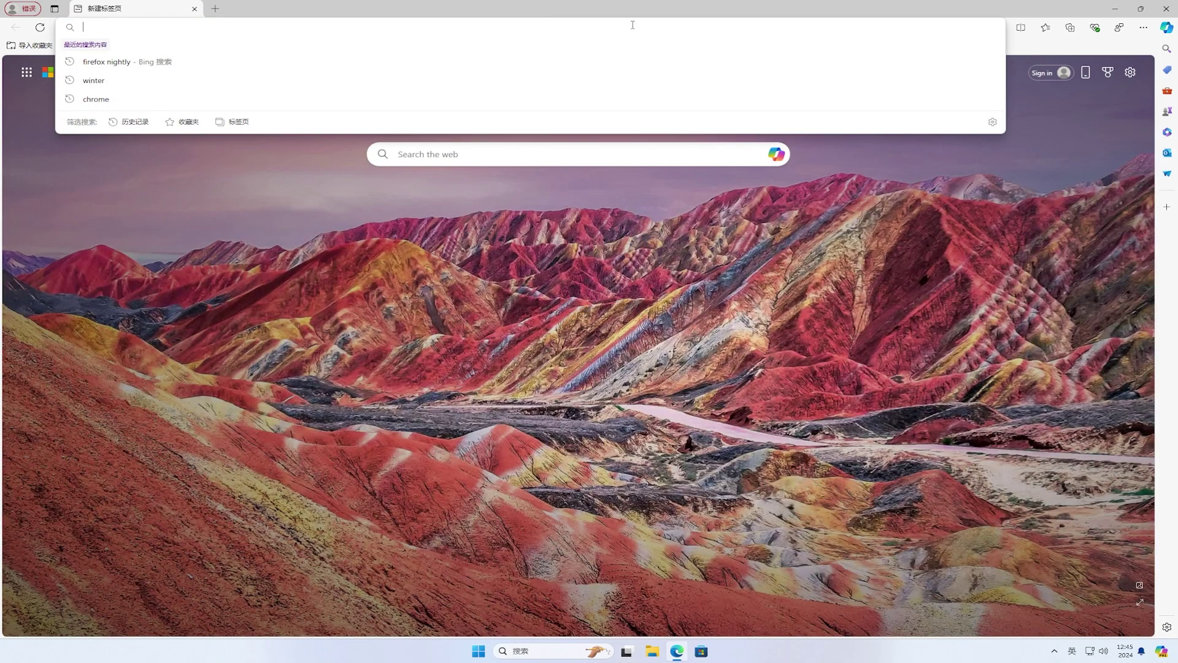
type("firefo")
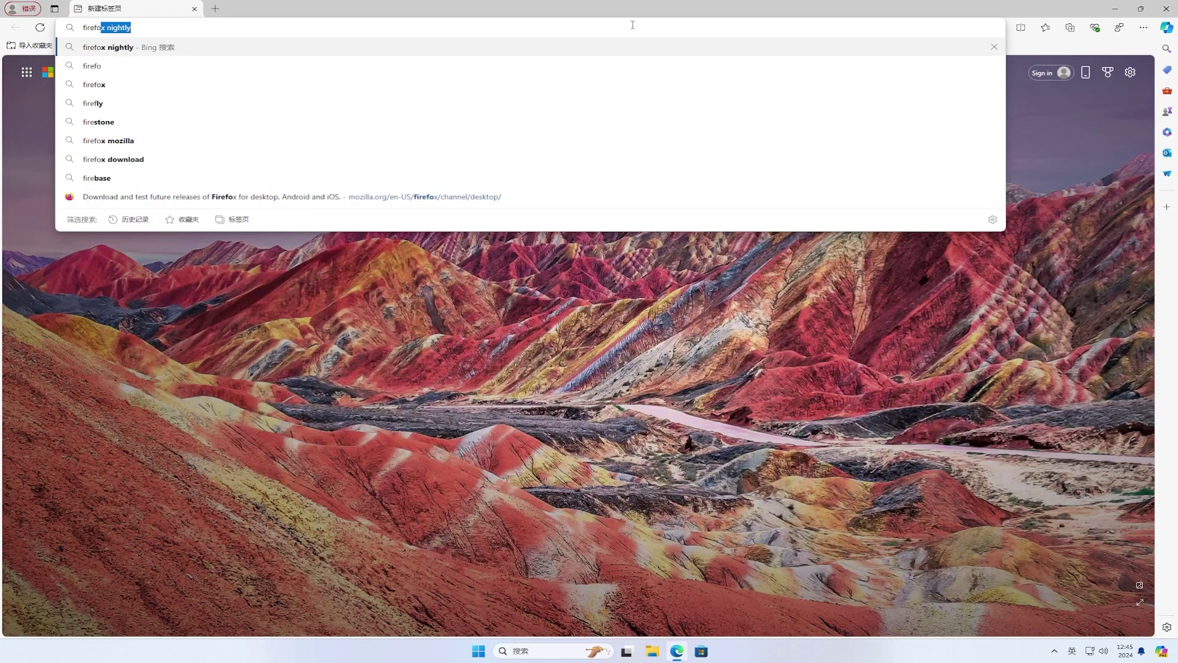
type("x nightly")
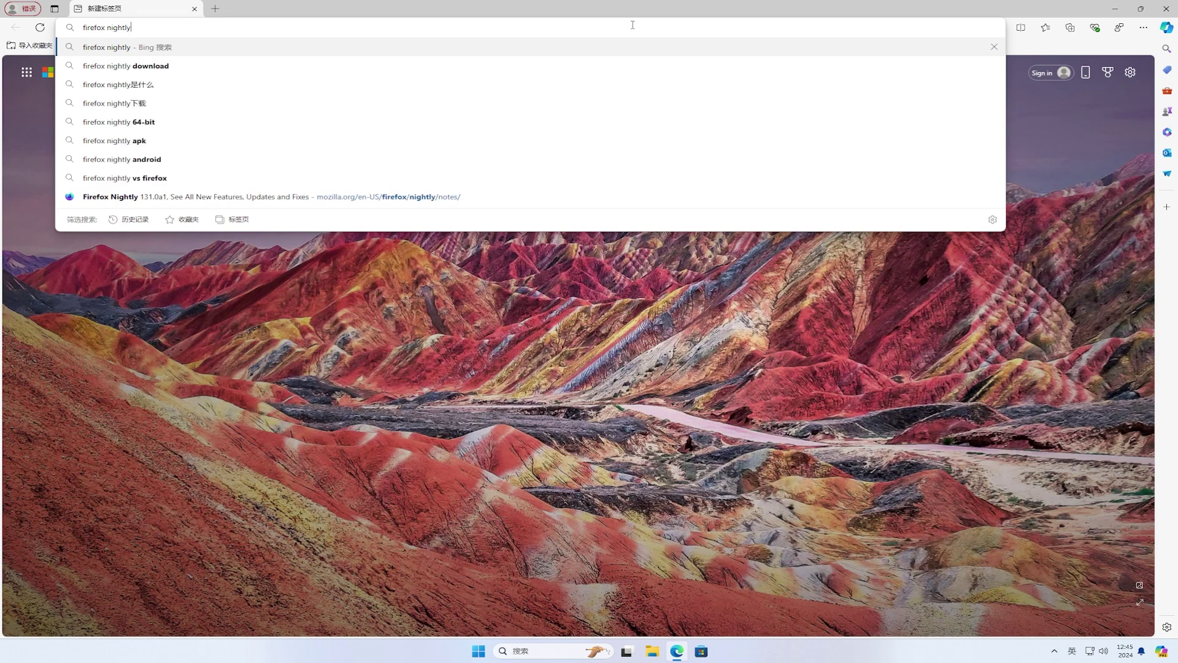
key("Return")
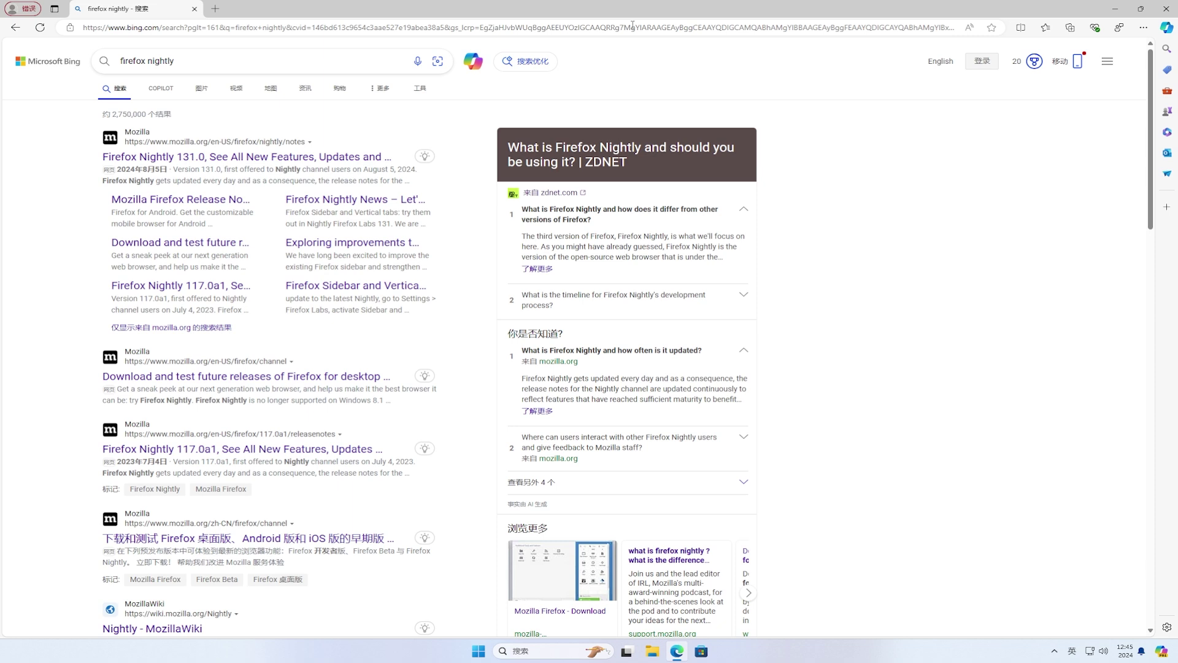
left_click(361, 377)
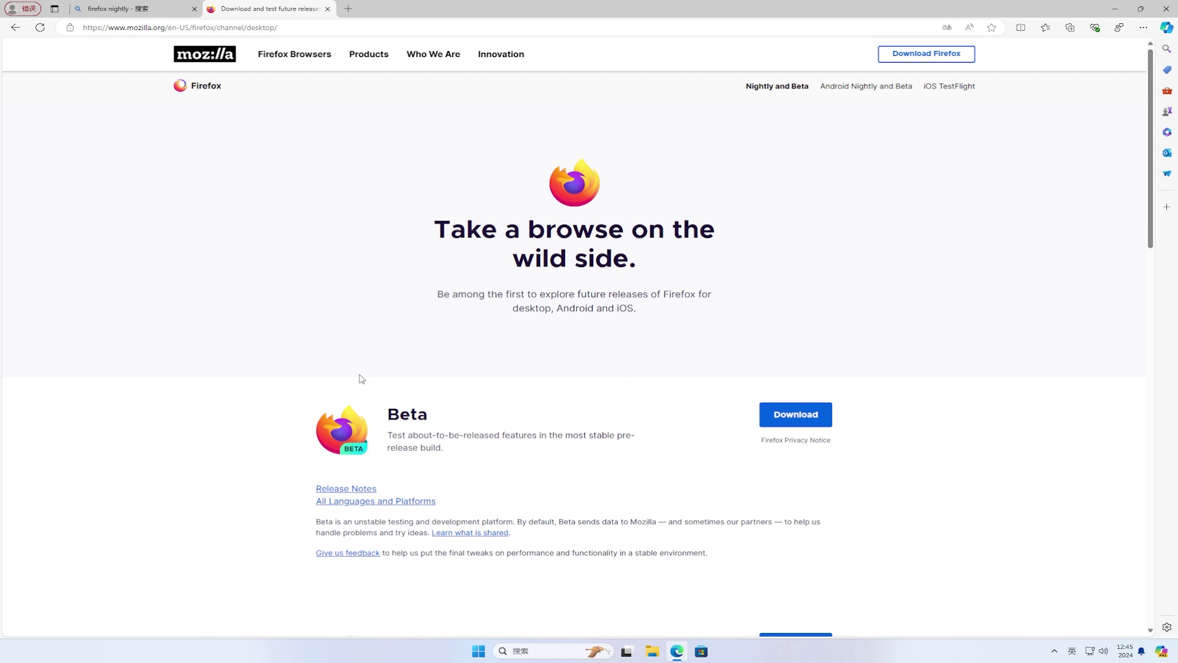
- Download the Firefox Nightly Windows 64-bit installer with Chinese (Simplified) as the language
left_click(376, 504)
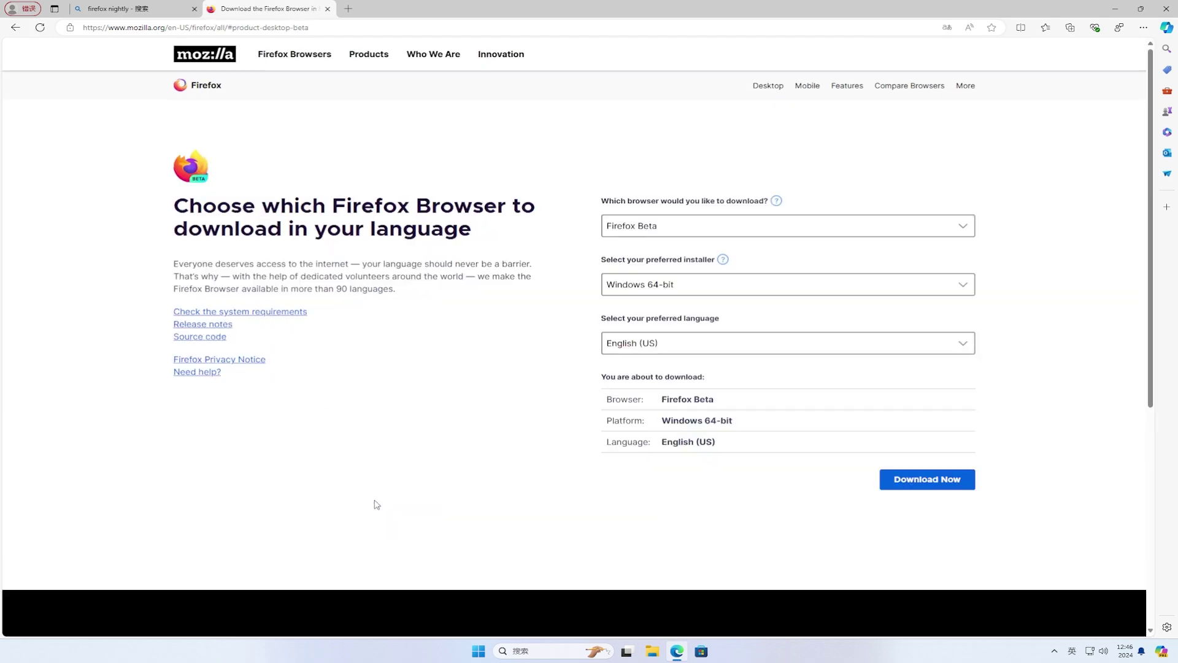
left_click(868, 232)
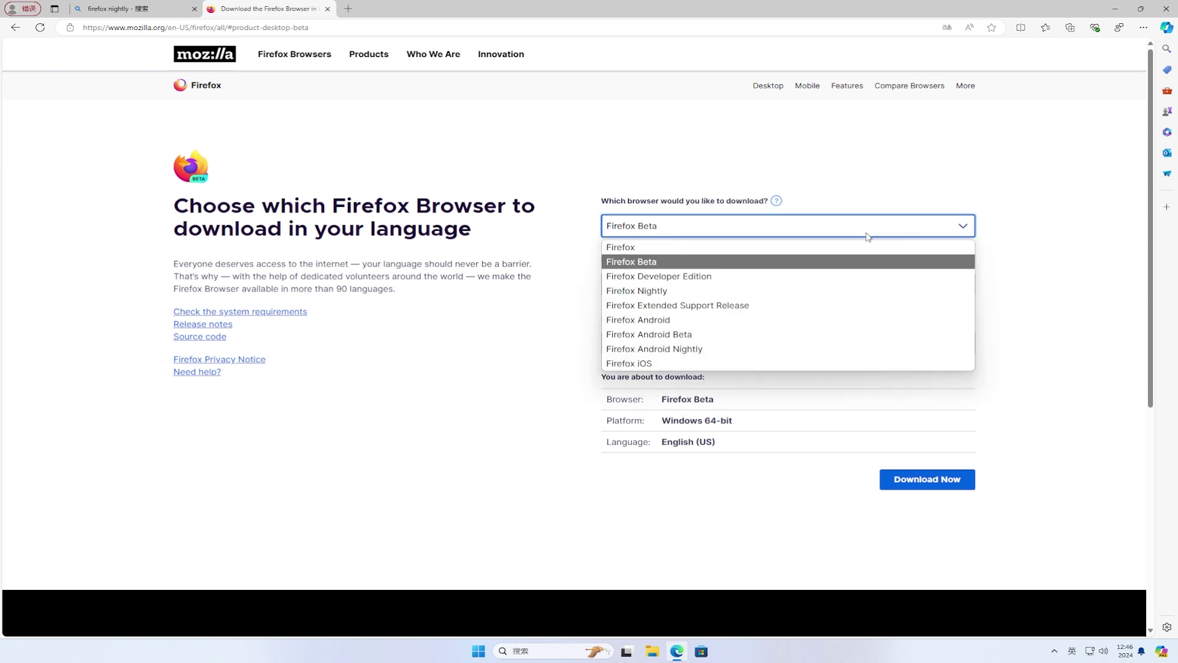
left_click(871, 290)
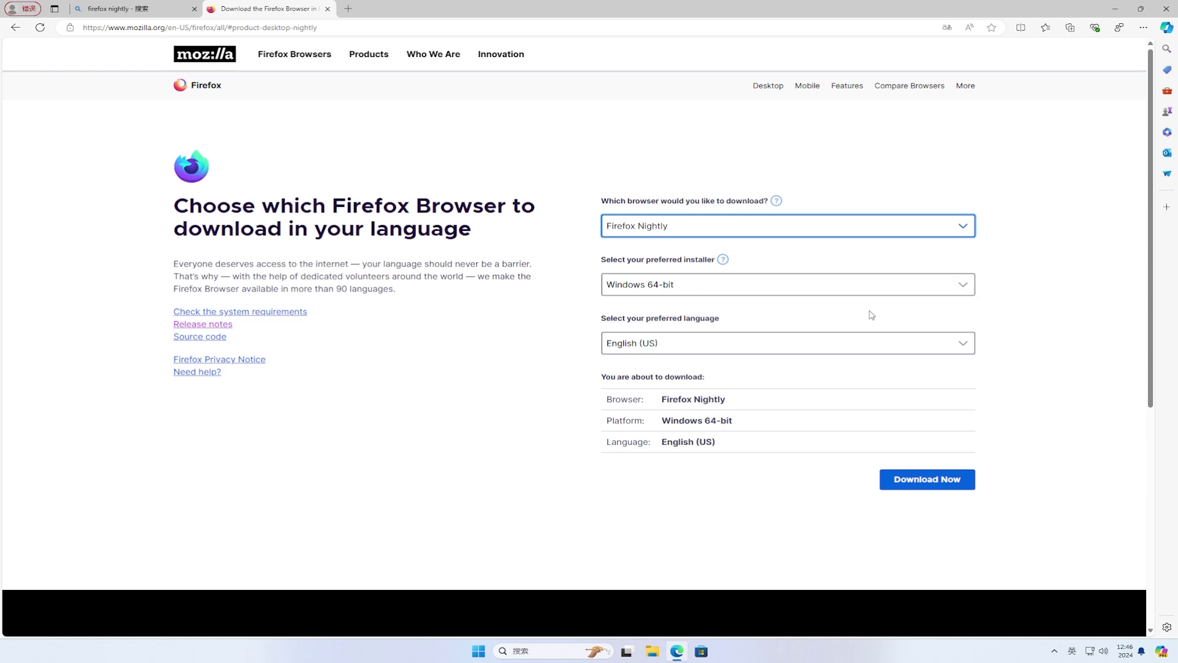
left_click(871, 343)
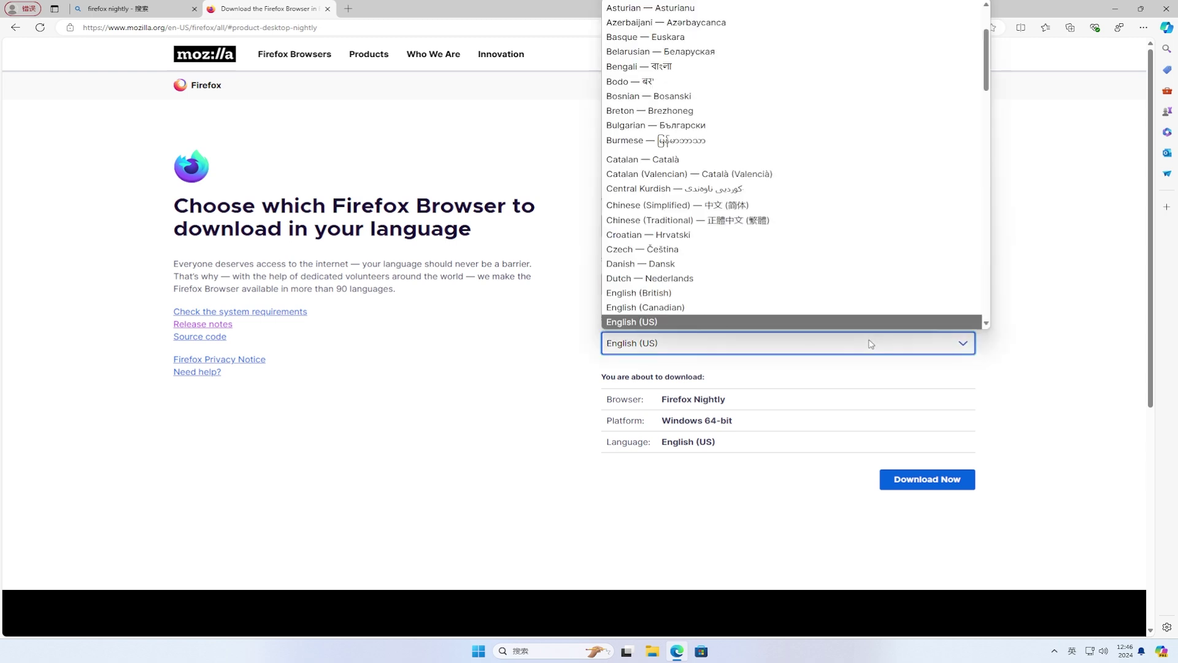
left_click(862, 206)
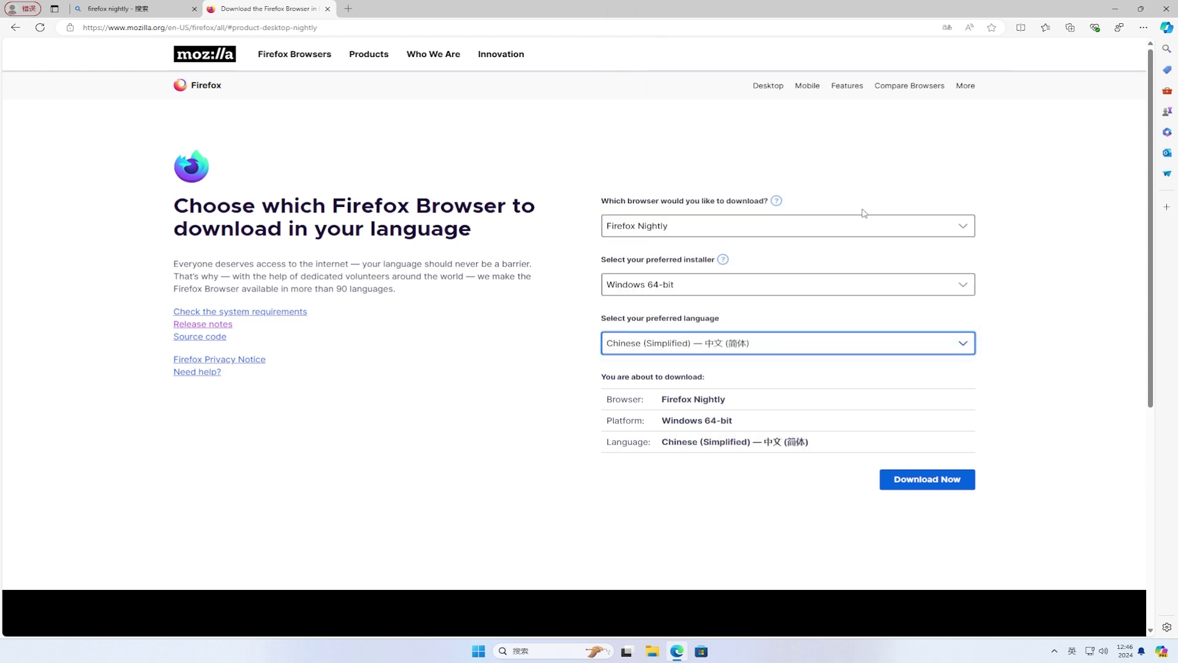
left_click(932, 480)
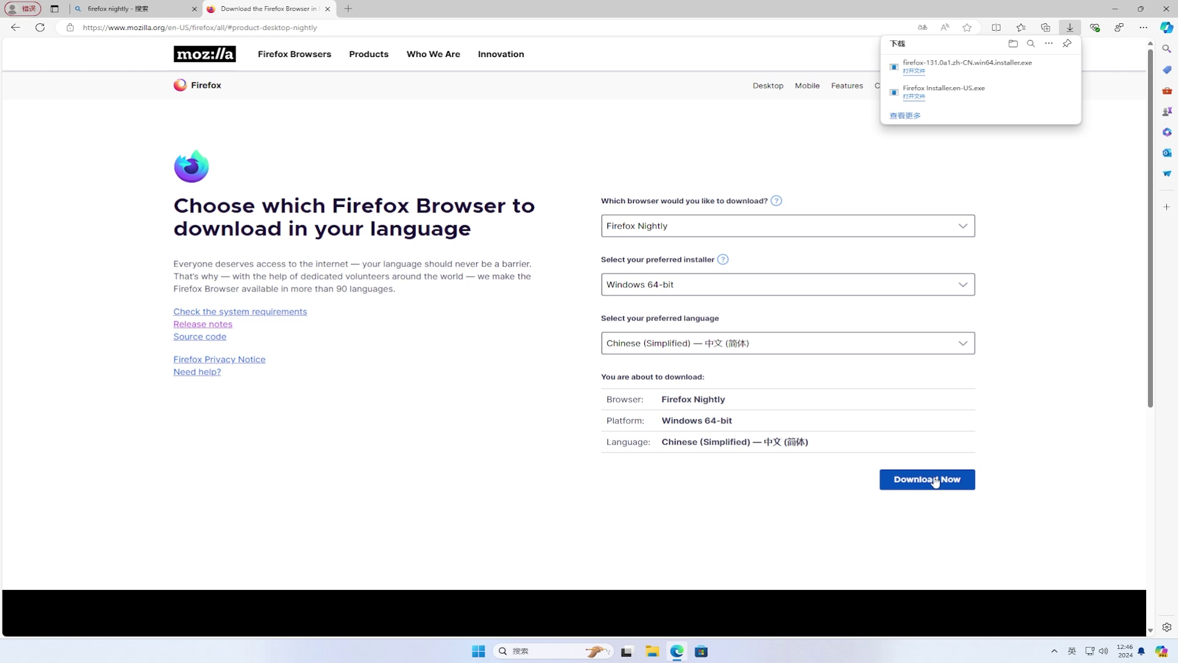
- Run the downloaded Nightly installer, approve UAC, and finish the Standard install so Nightly launches
left_click(913, 72)
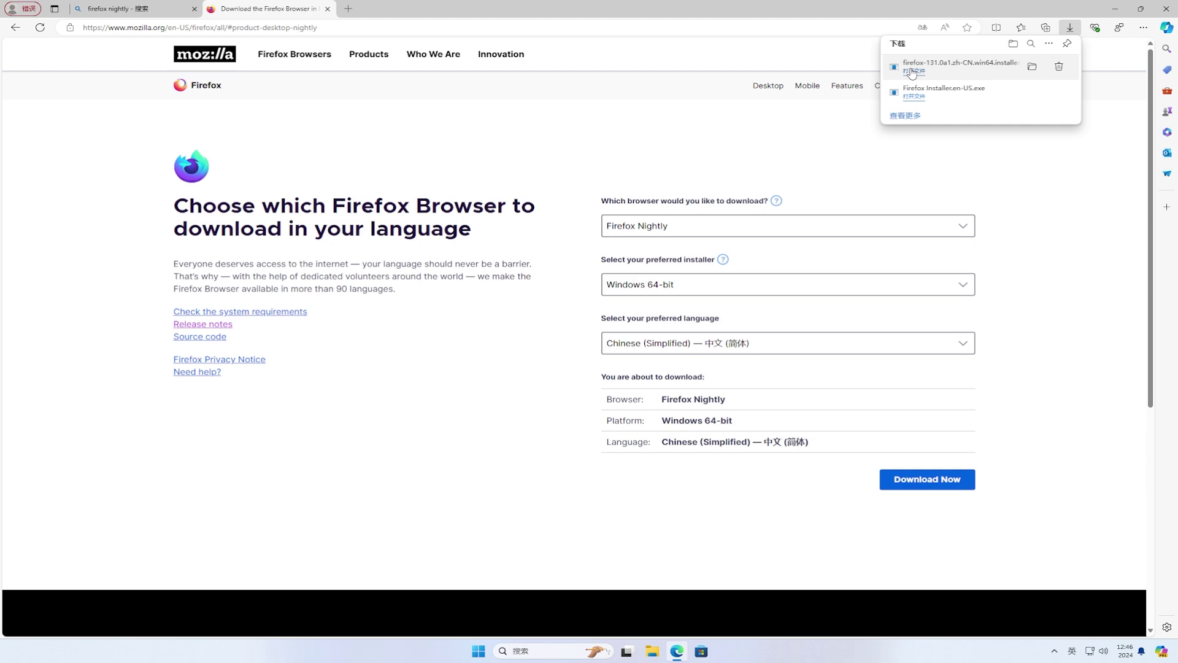
left_click(1113, 9)
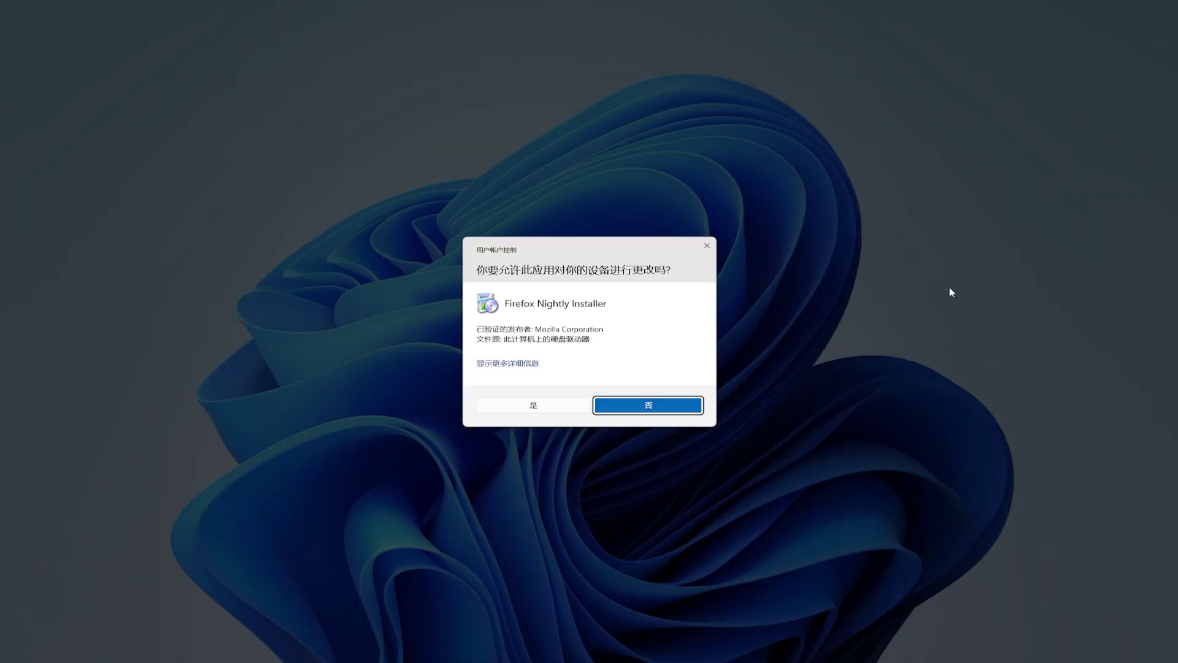
left_click(572, 406)
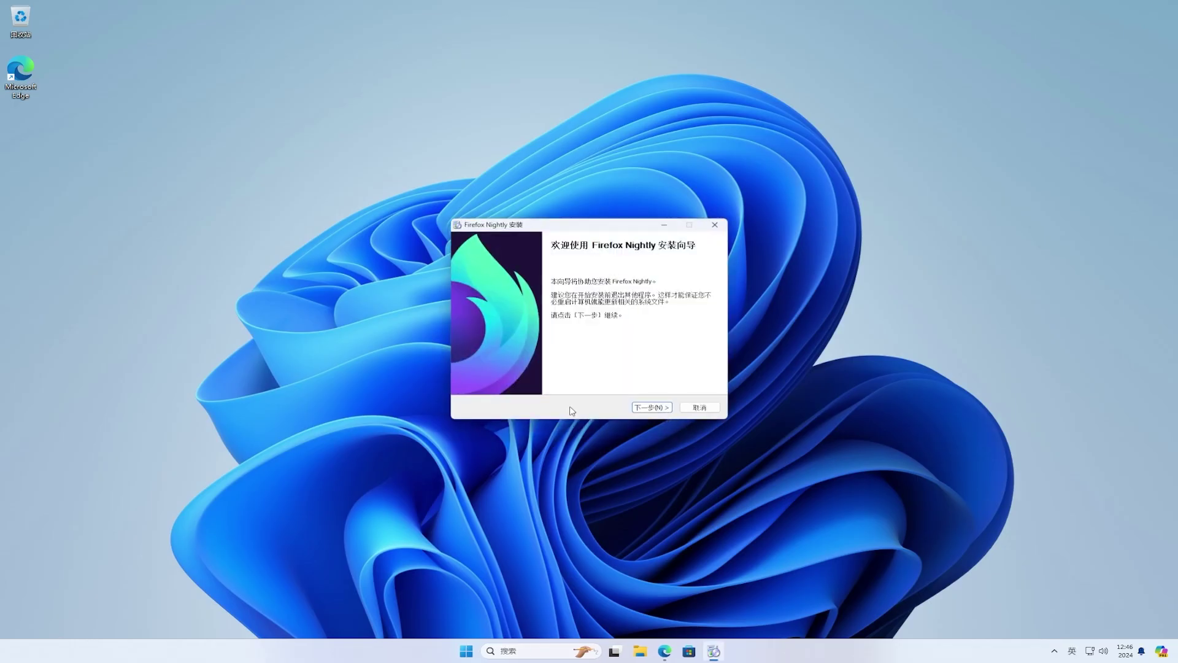
left_click(649, 409)
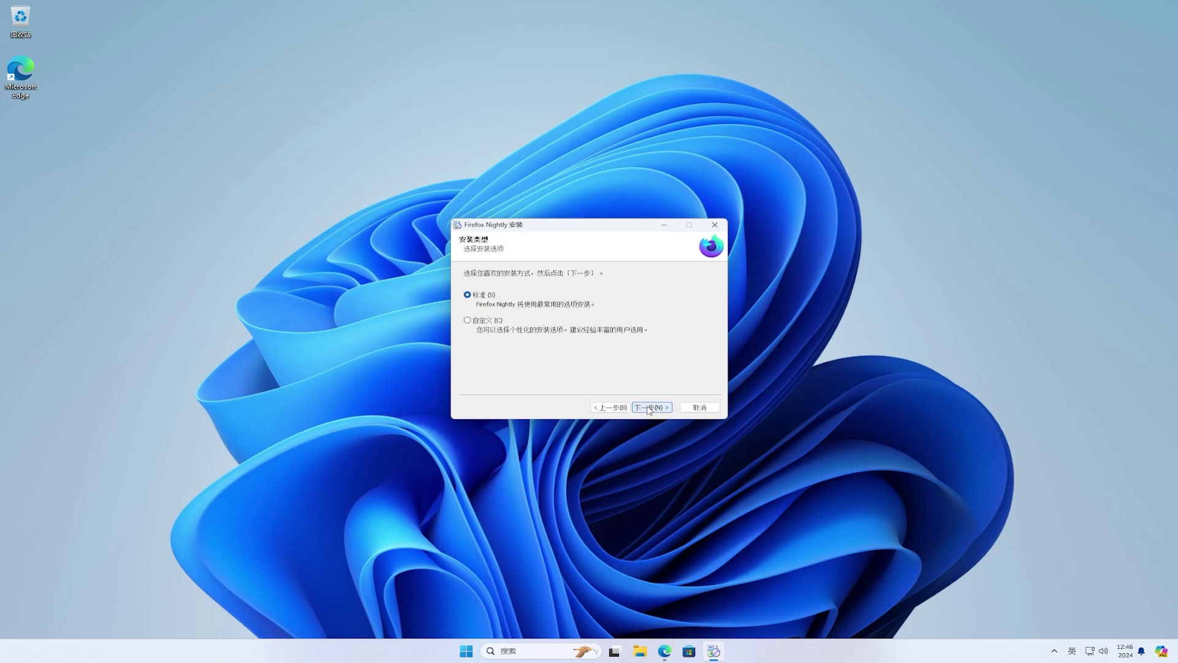
left_click(649, 408)
left_click(649, 408)
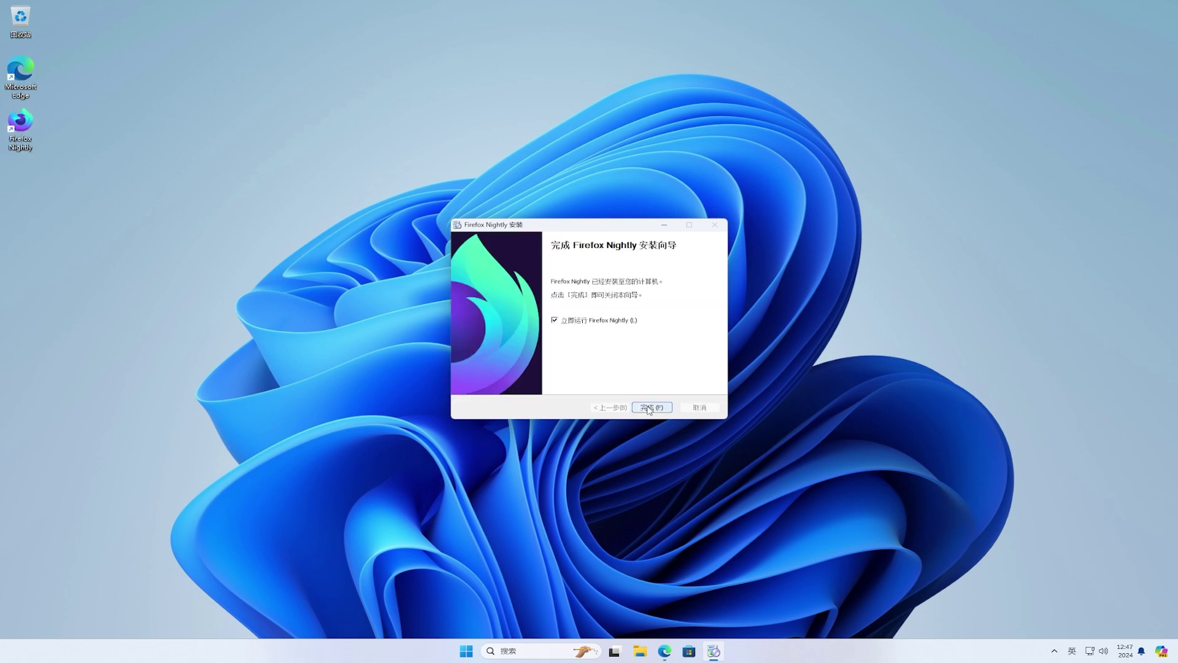
left_click(649, 408)
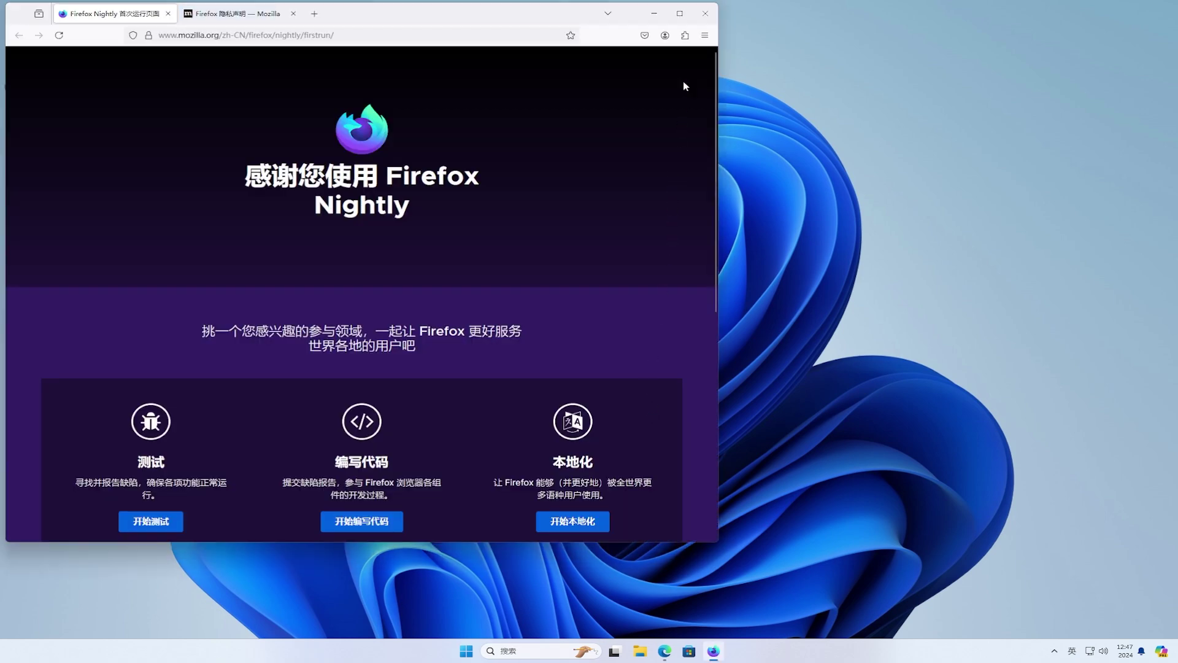
- Maximize Nightly and paste-and-go the copied YouTube video link in the current tab
left_click(678, 13)
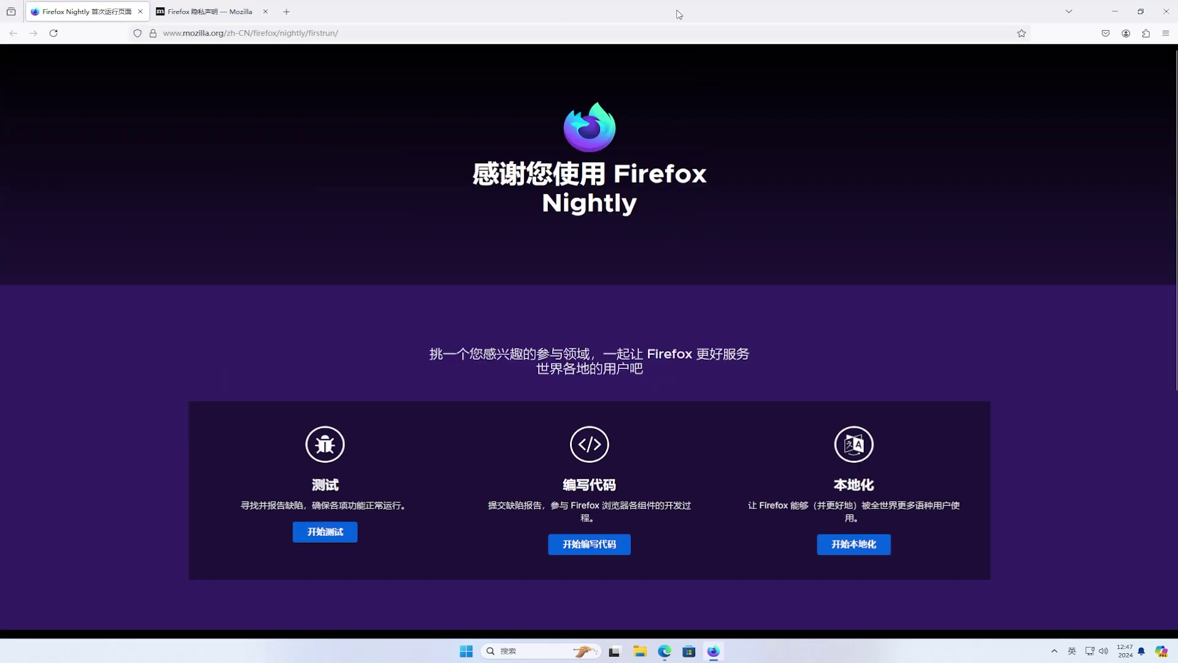
left_click(683, 31)
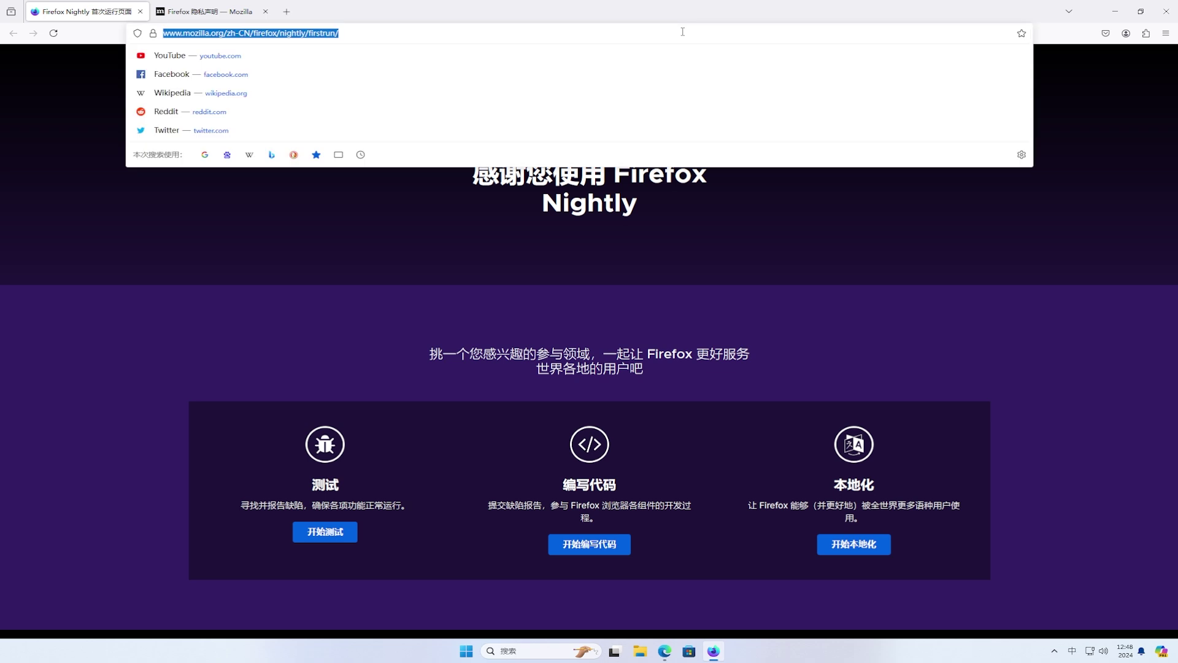
right_click(682, 31)
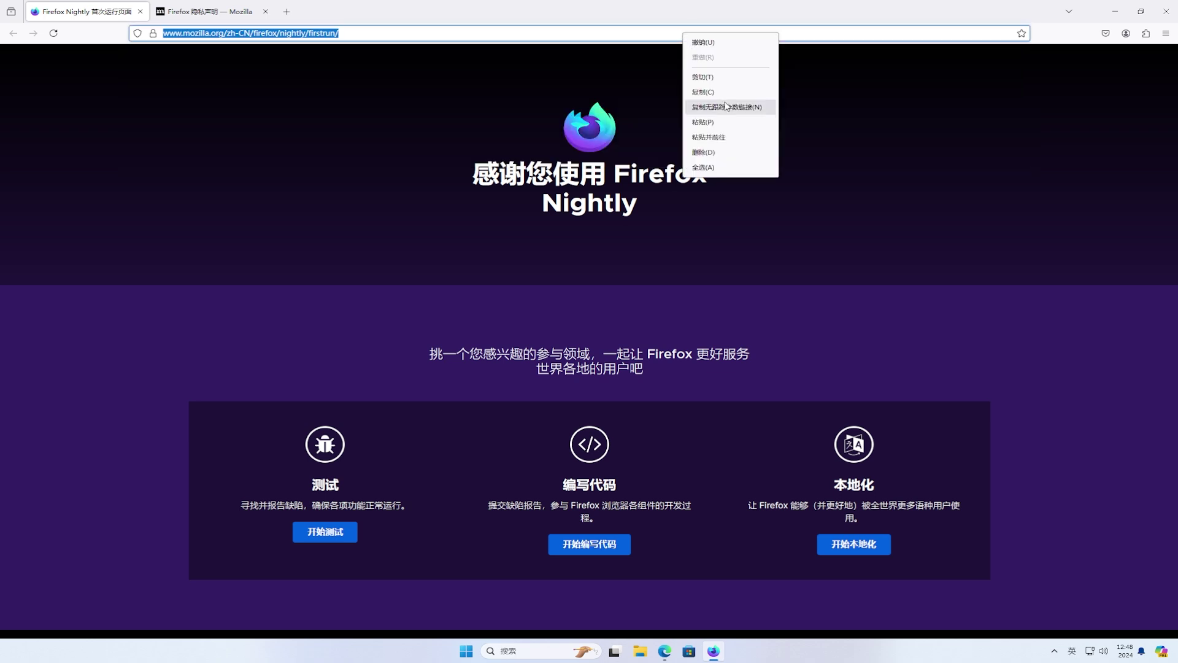
left_click(747, 137)
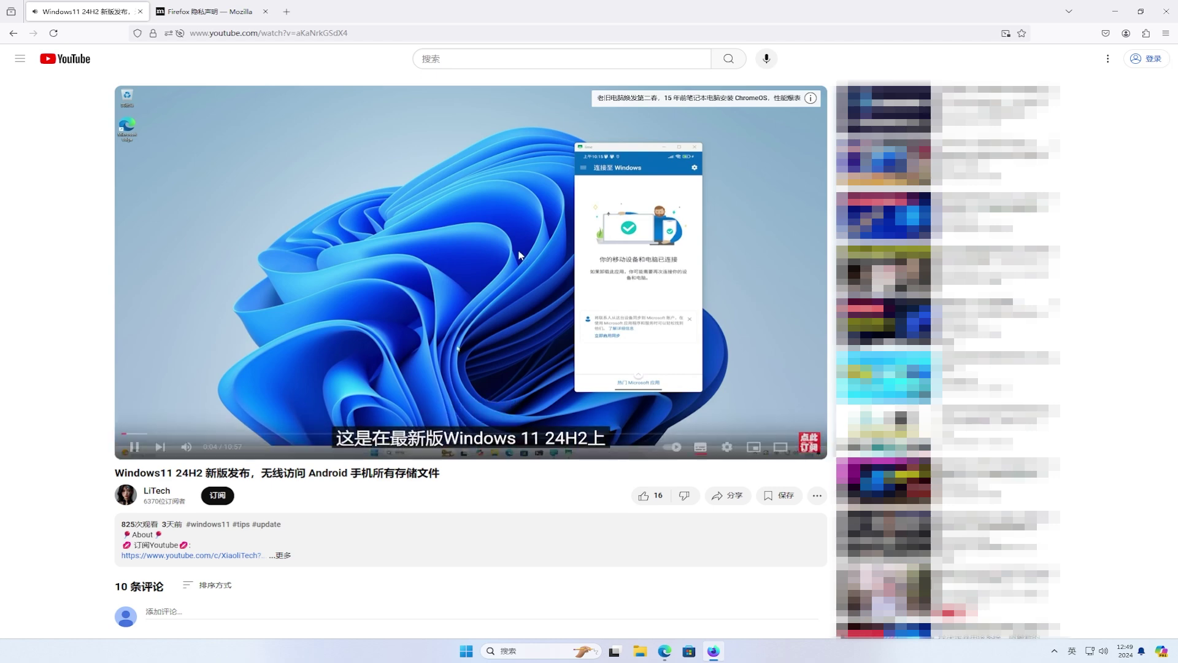
- Open a new tab beside the YouTube video and switch between the two tabs
left_click(287, 11)
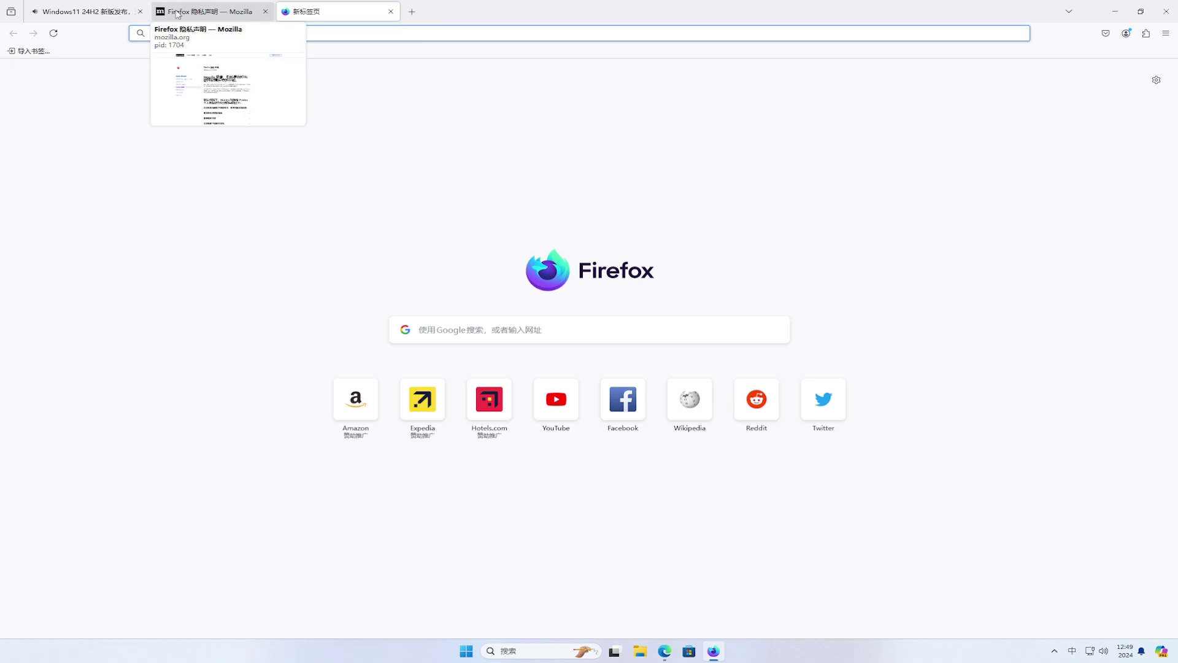
left_click(102, 16)
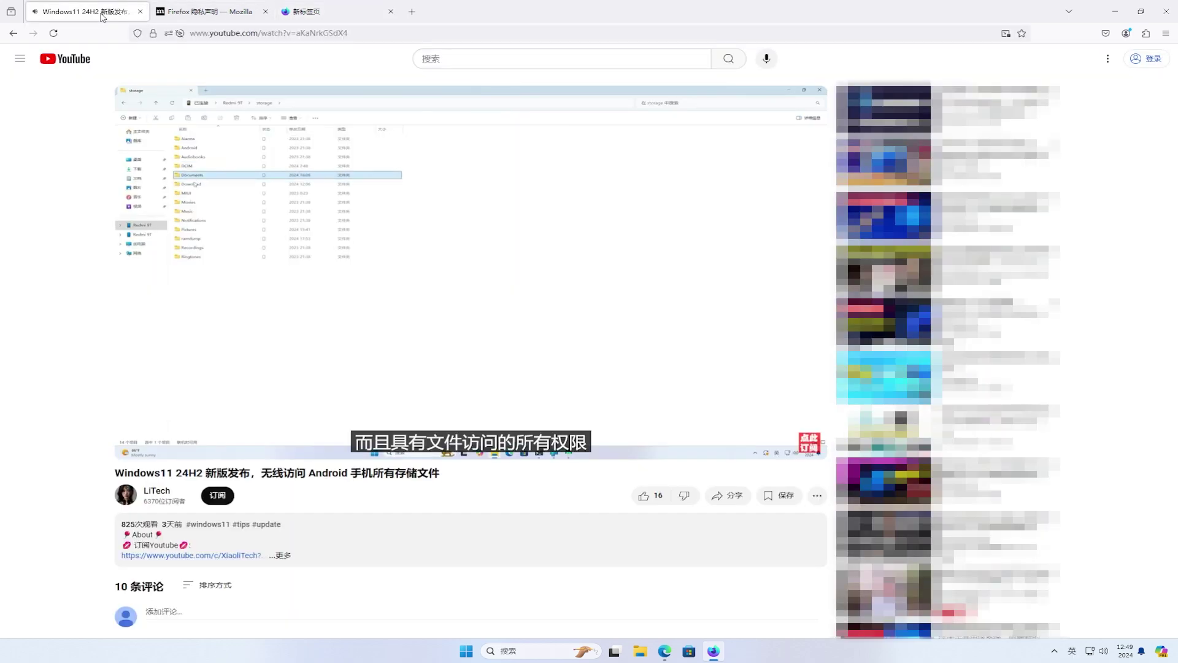
left_click(354, 15)
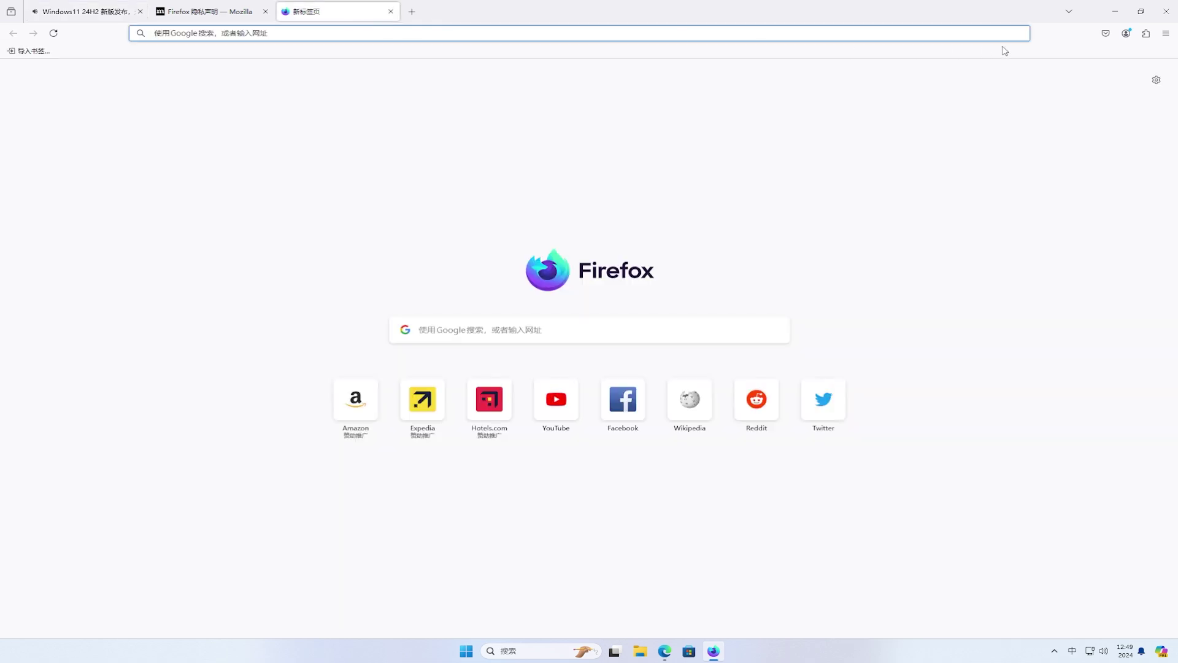
left_click(1165, 35)
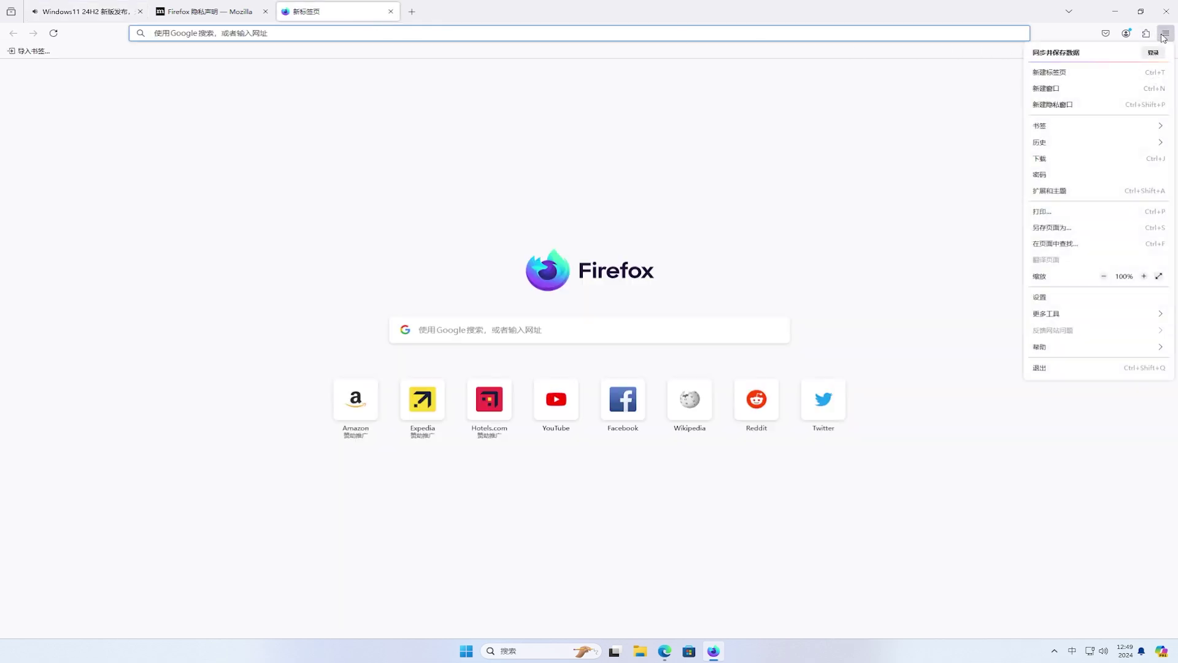
- In Settings > Firefox Labs, tick the option to auto-open picture-in-picture on tab switch
left_click(1103, 297)
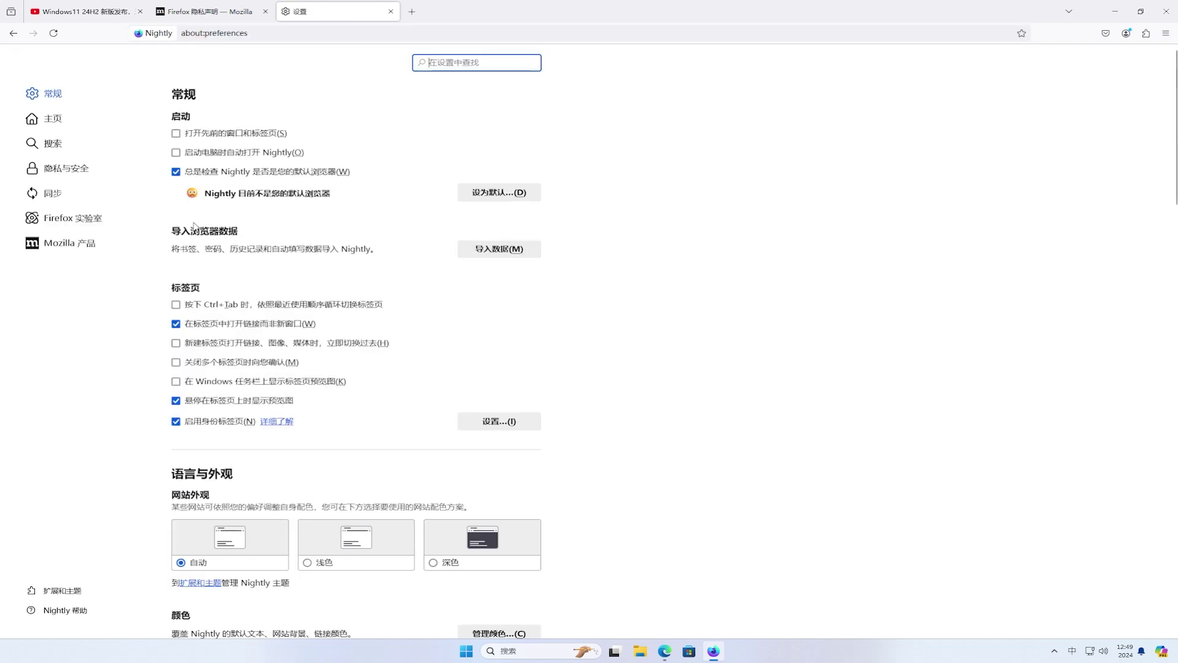
left_click(128, 216)
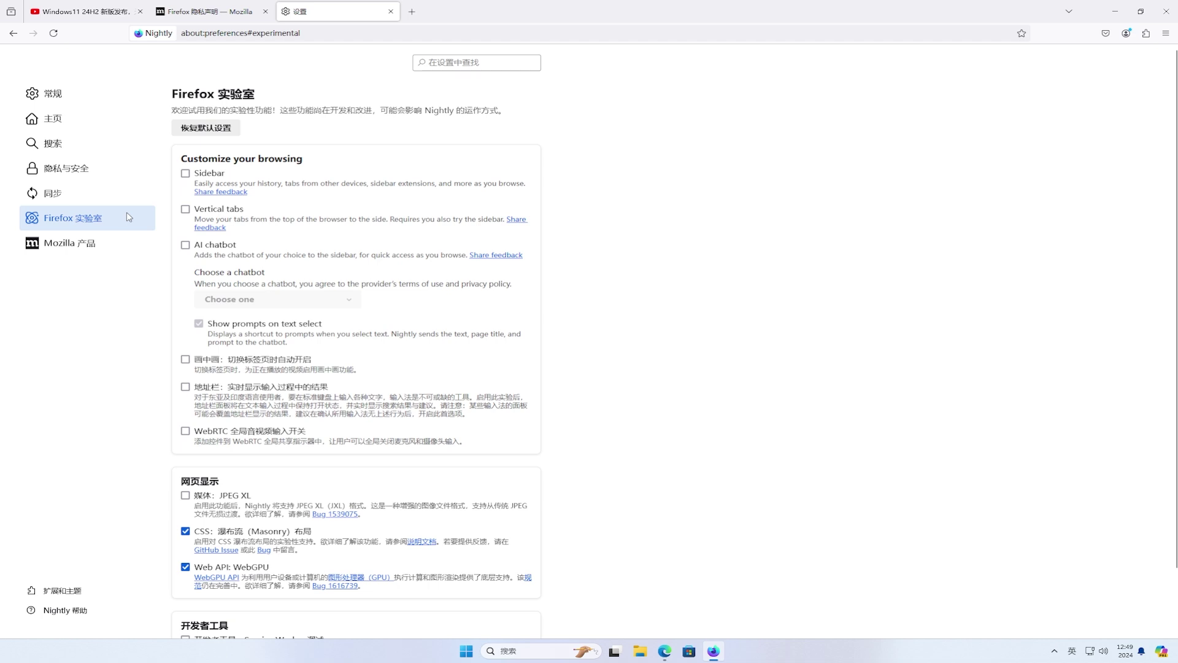
left_click(186, 361)
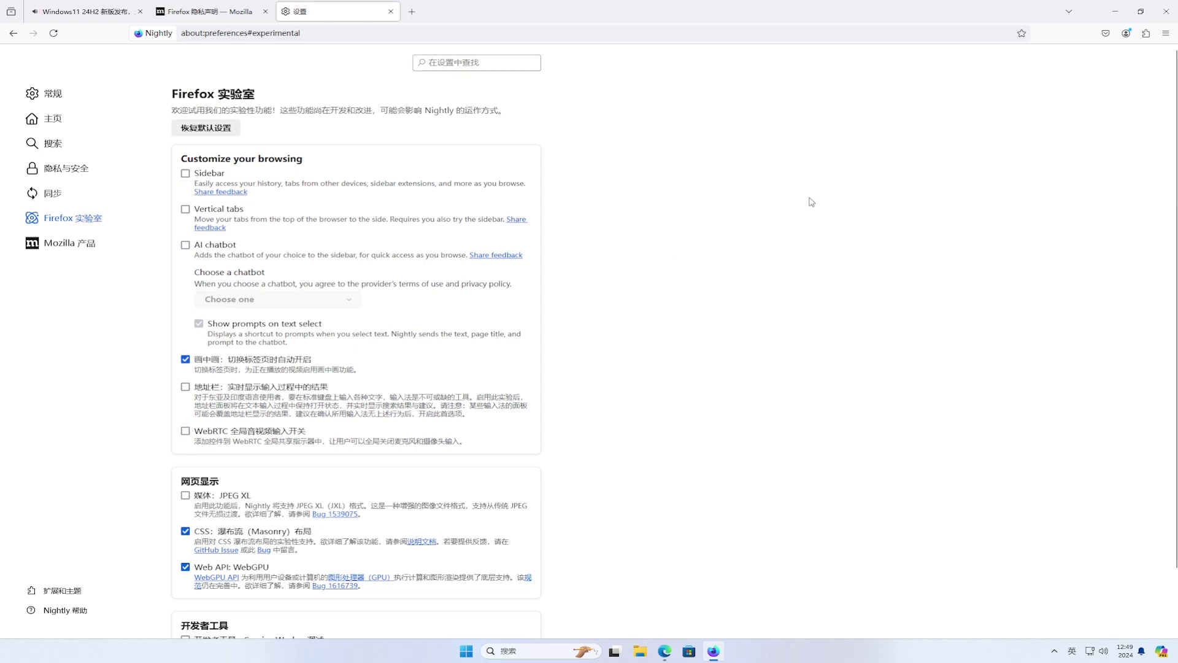
- Close and relaunch Firefox Nightly from its desktop icon, declining the default-browser prompt
left_click(1166, 12)
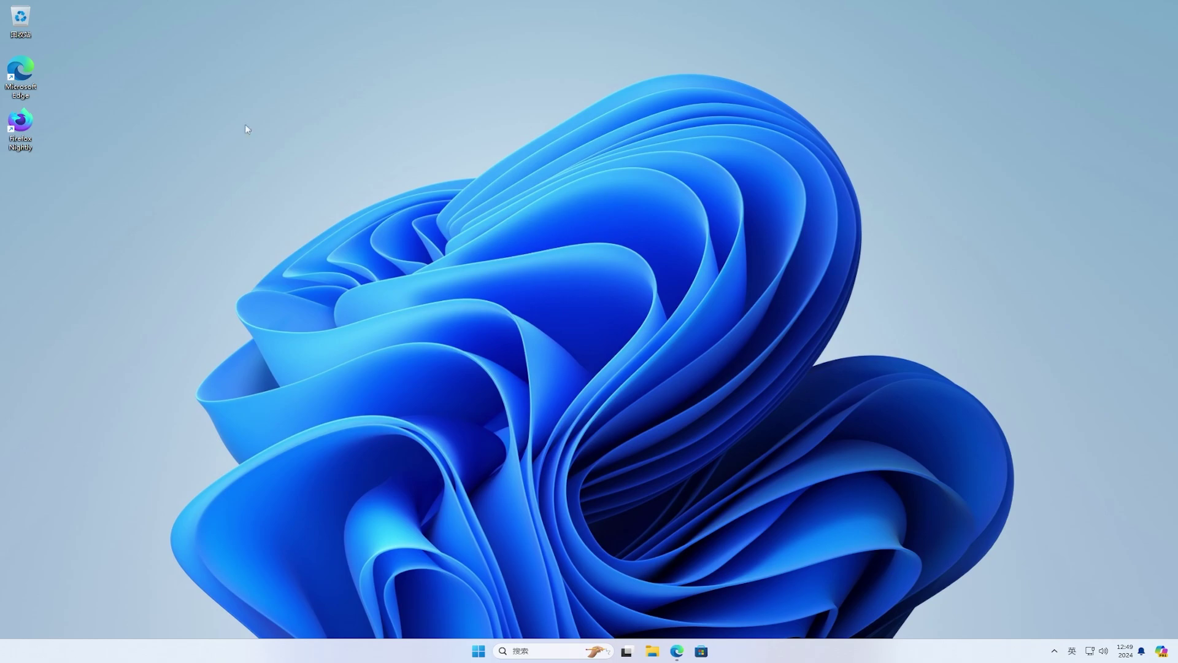
double_click(26, 124)
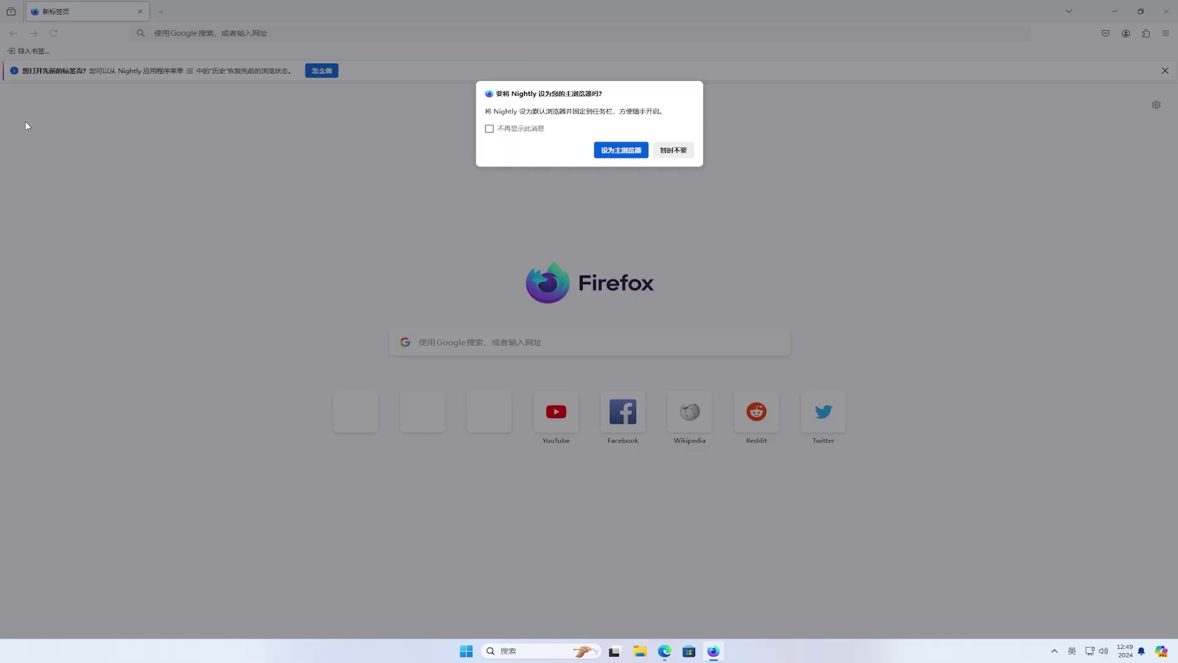
left_click(672, 150)
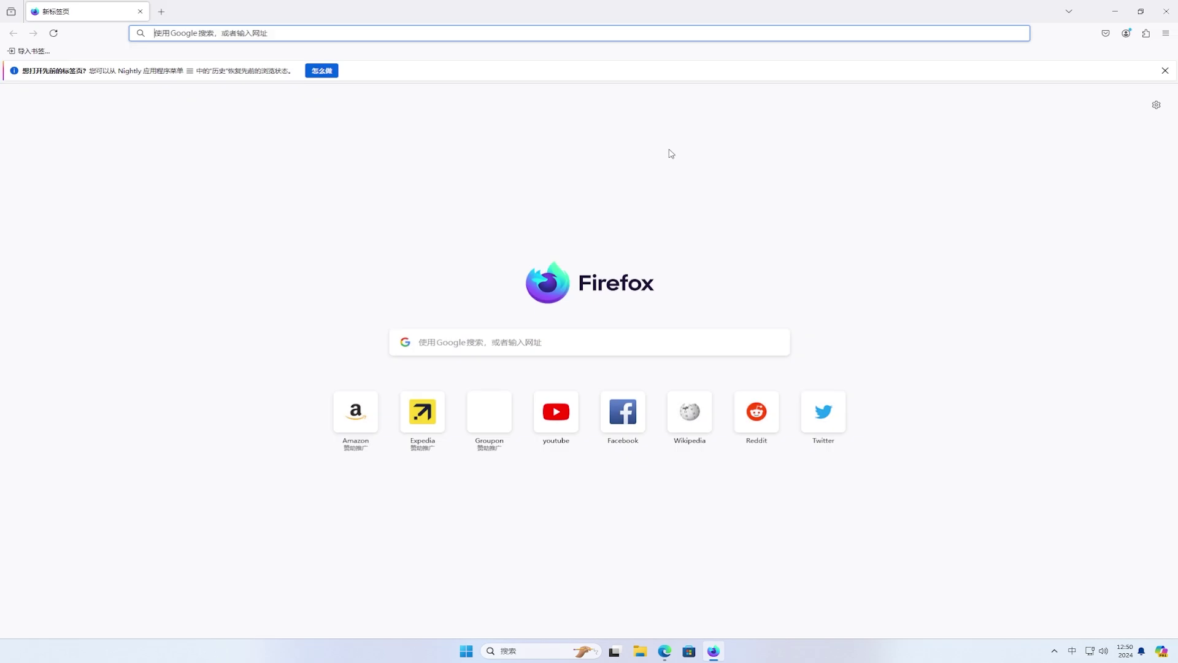
right_click(662, 34)
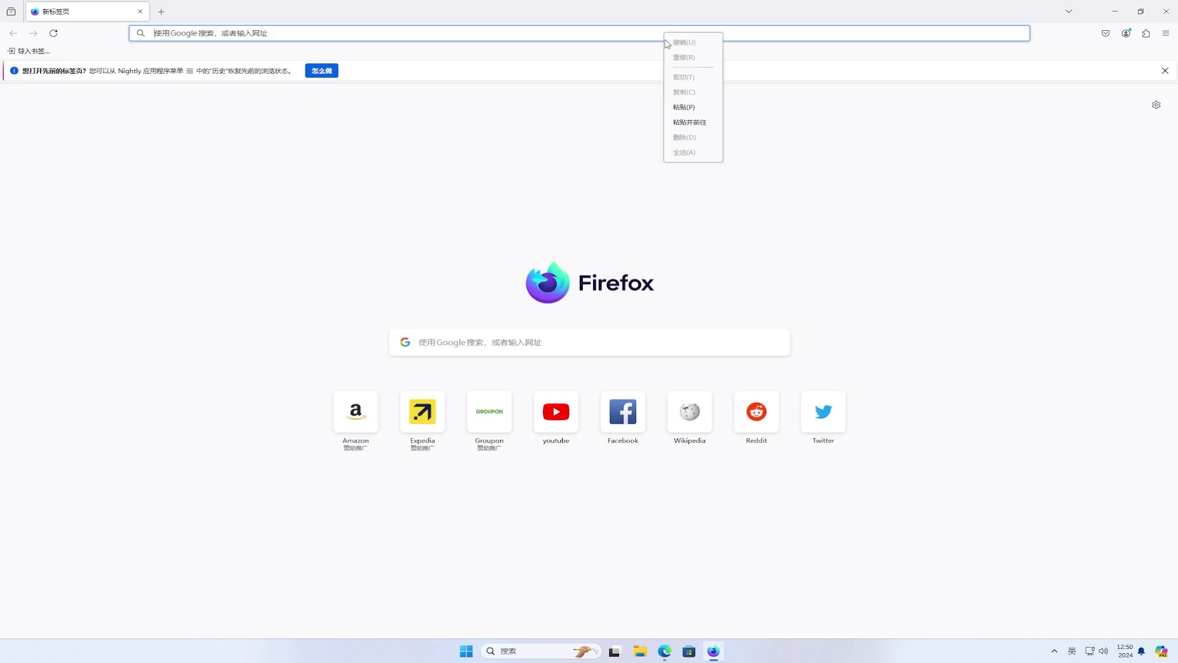
- Load and play the YouTube video, open a new tab, and move the picture-in-picture window top-left
left_click(708, 121)
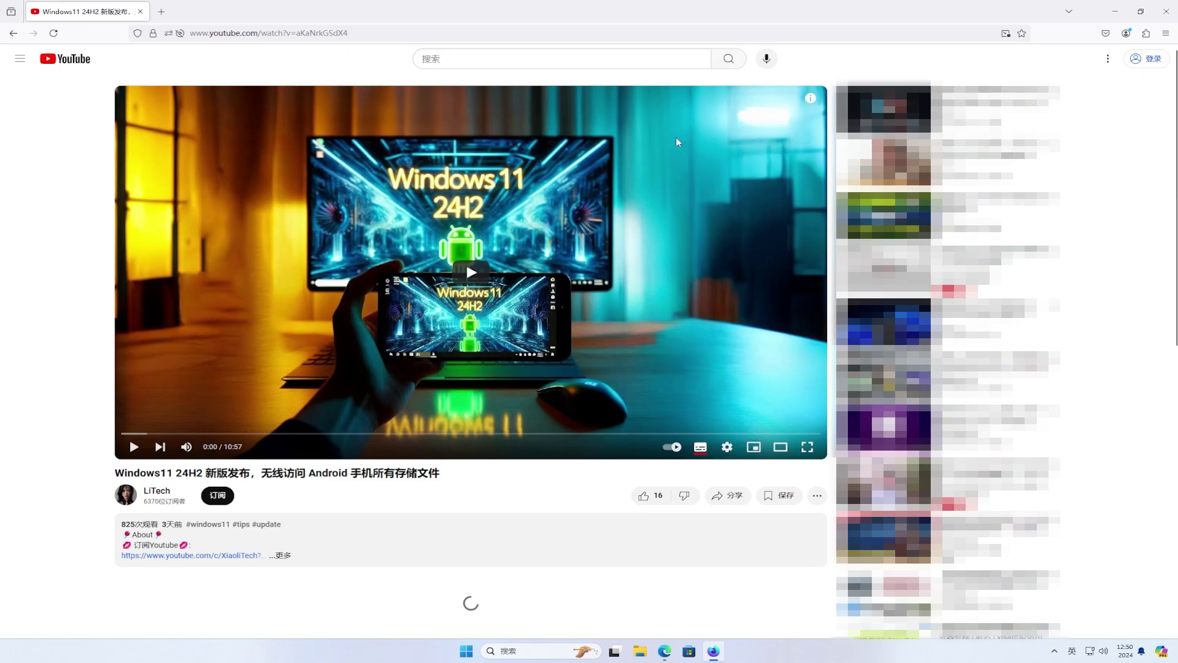
left_click(480, 273)
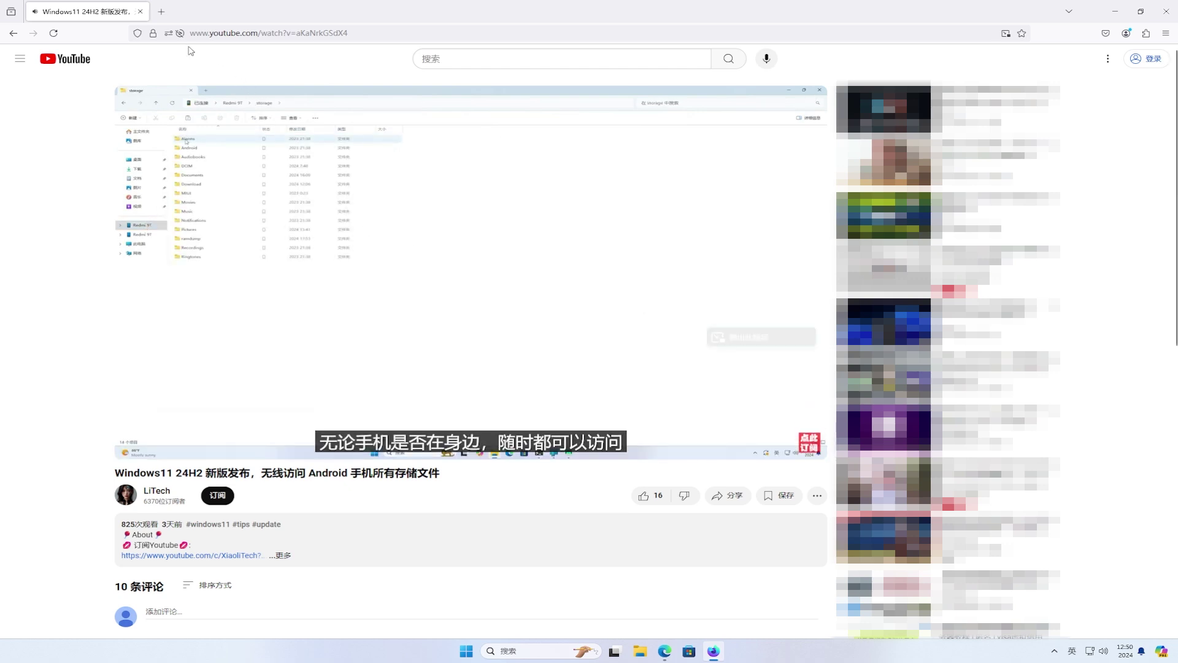
left_click(162, 14)
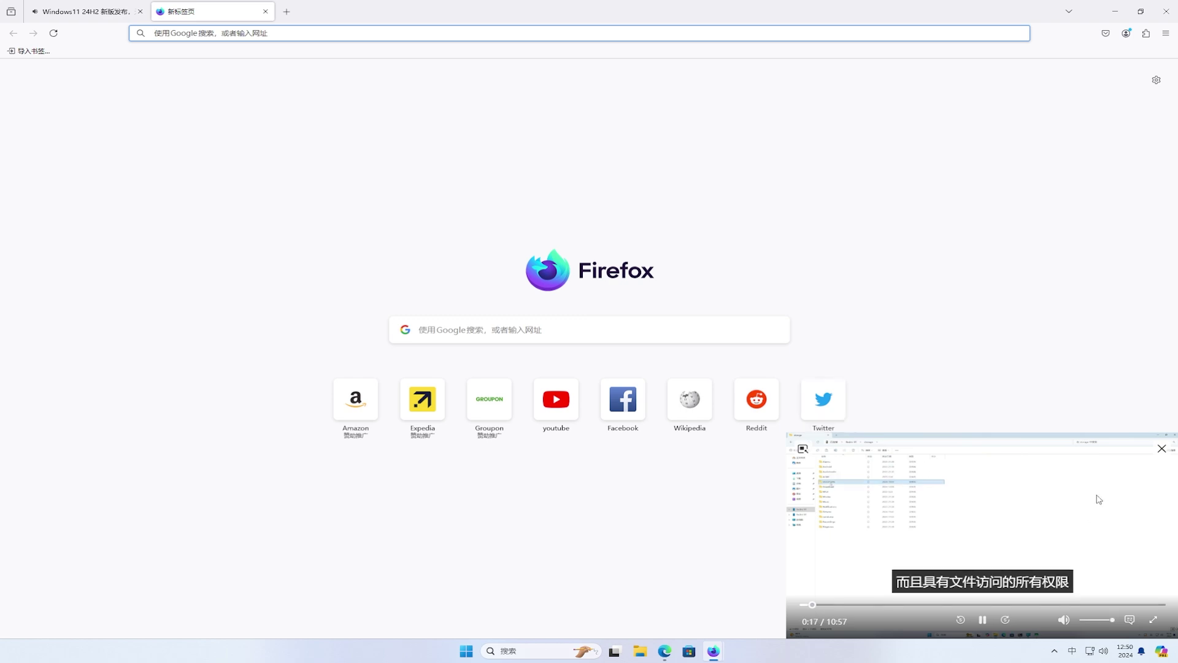
key("shift")
left_click_drag(1104, 462, 348, 126)
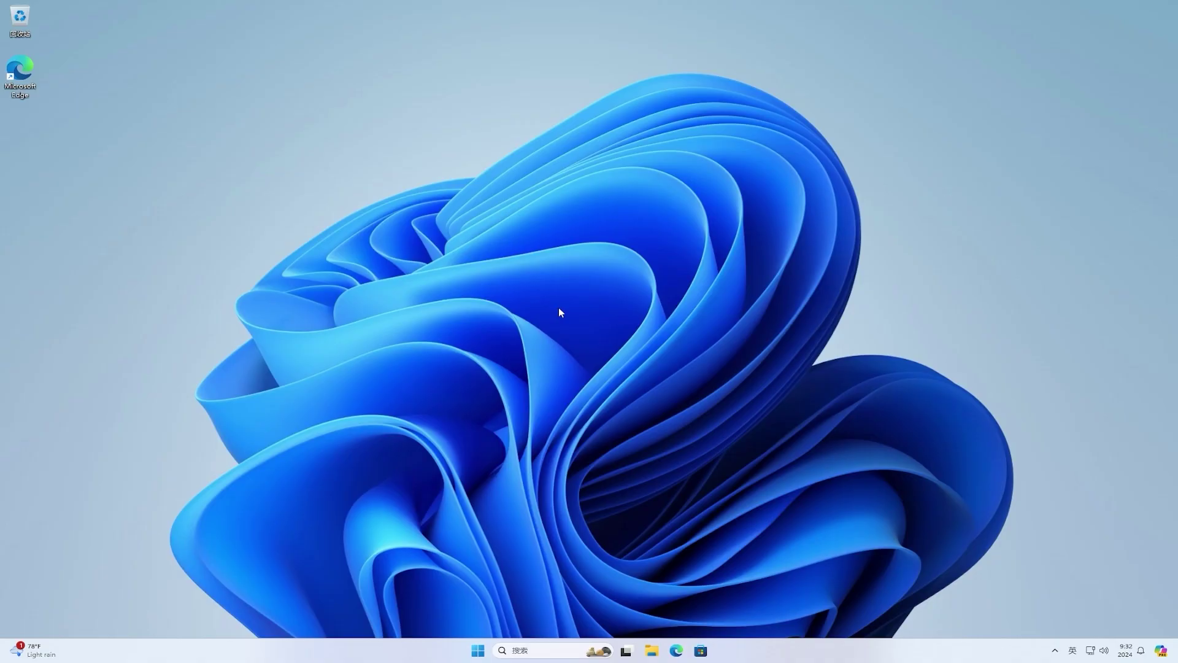
- Run a Windows Update check in Settings, then go to the Windows Insider Program page
left_click(477, 654)
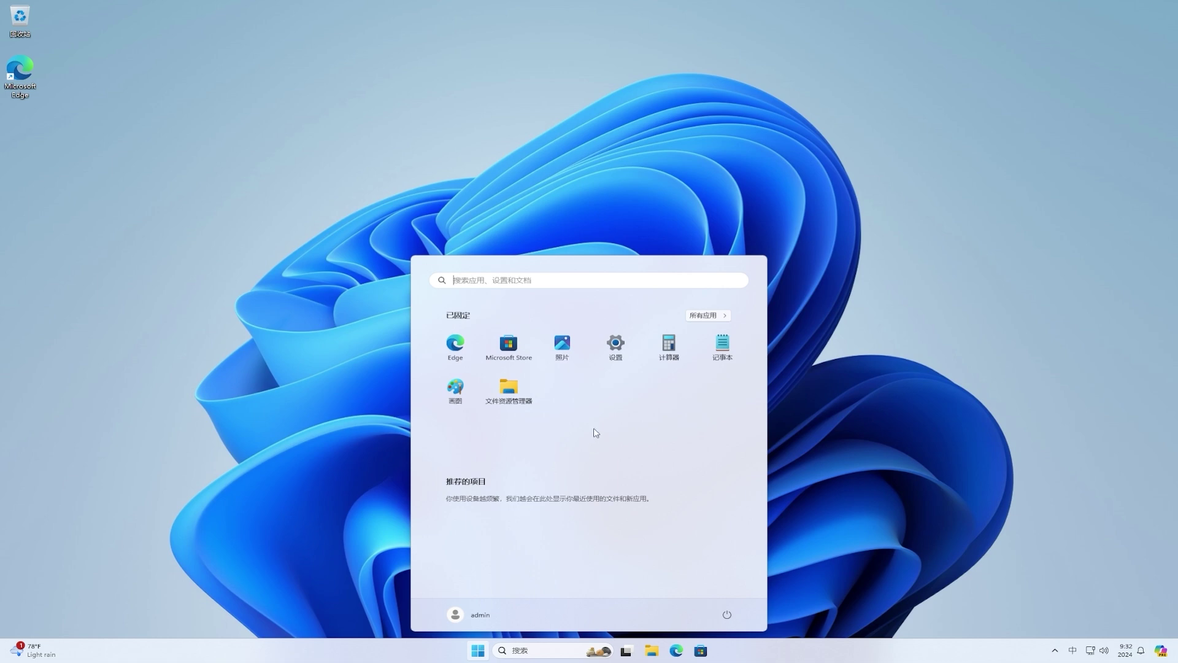
left_click(617, 347)
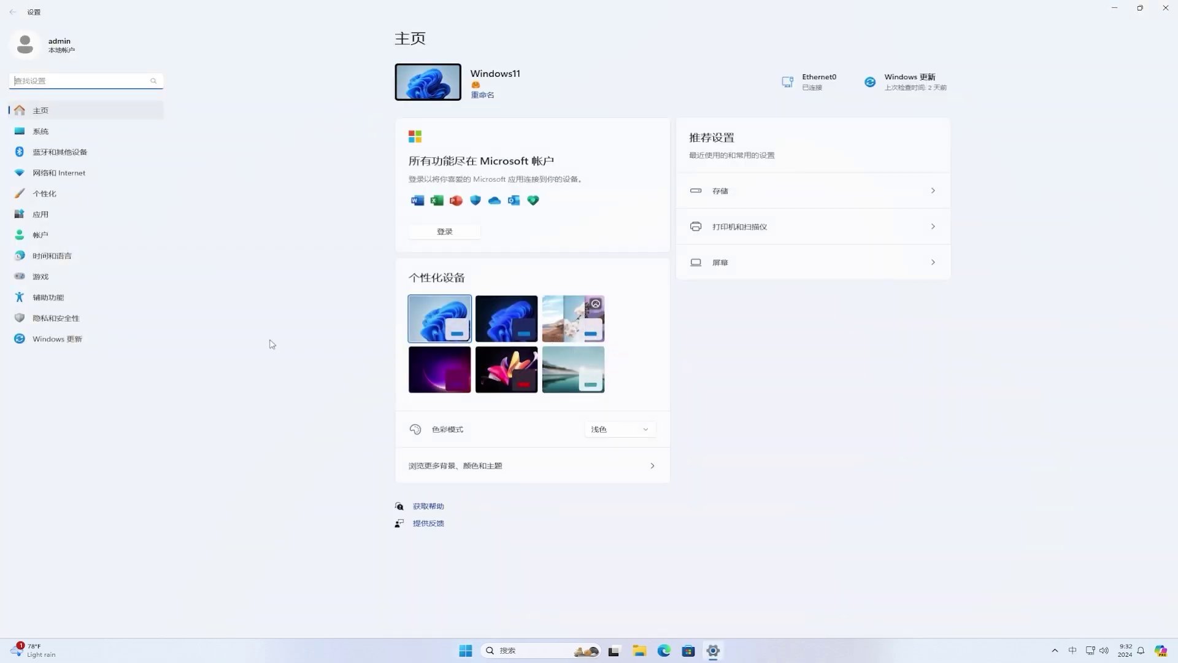
left_click(111, 342)
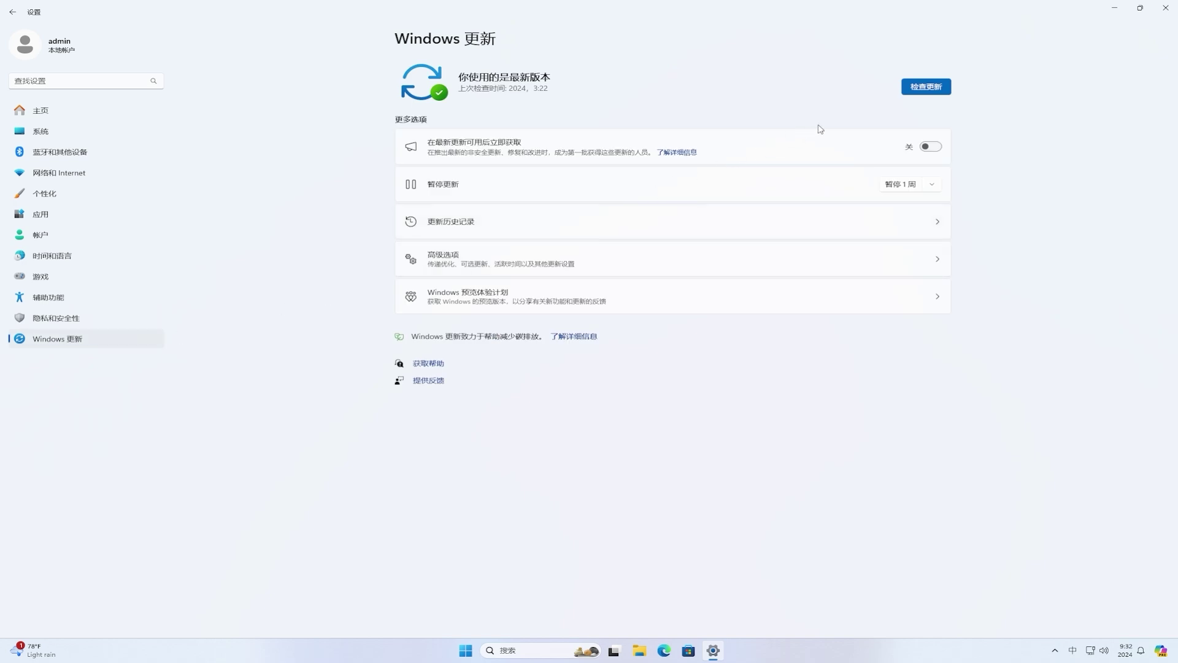
left_click(926, 87)
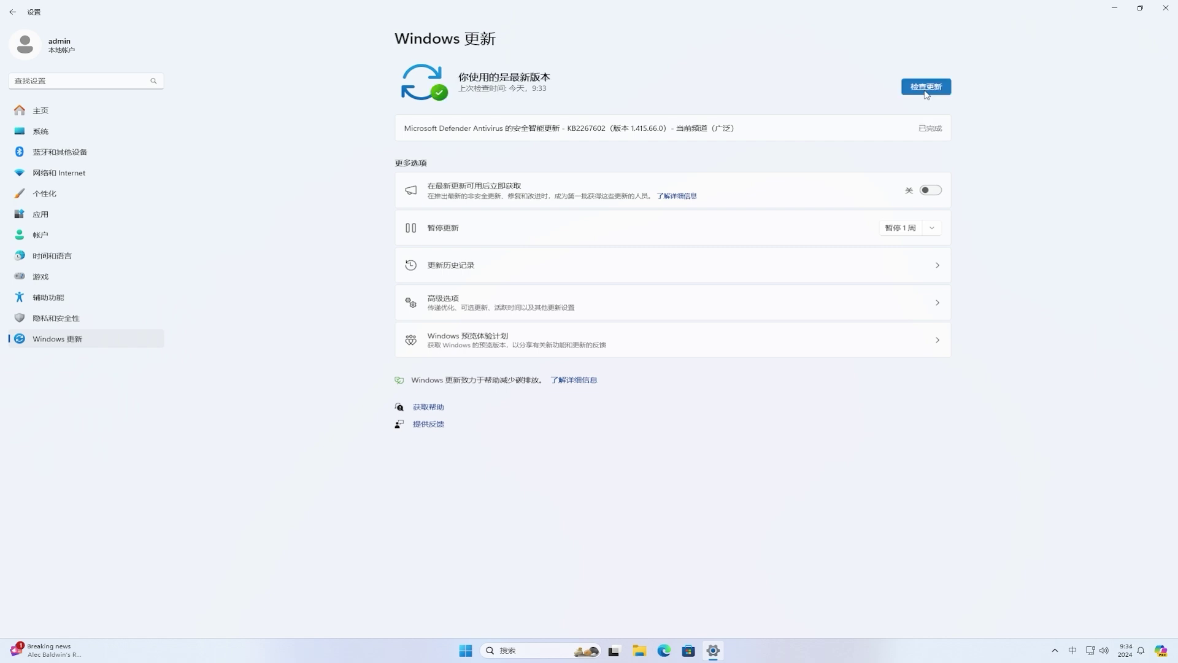
left_click(589, 345)
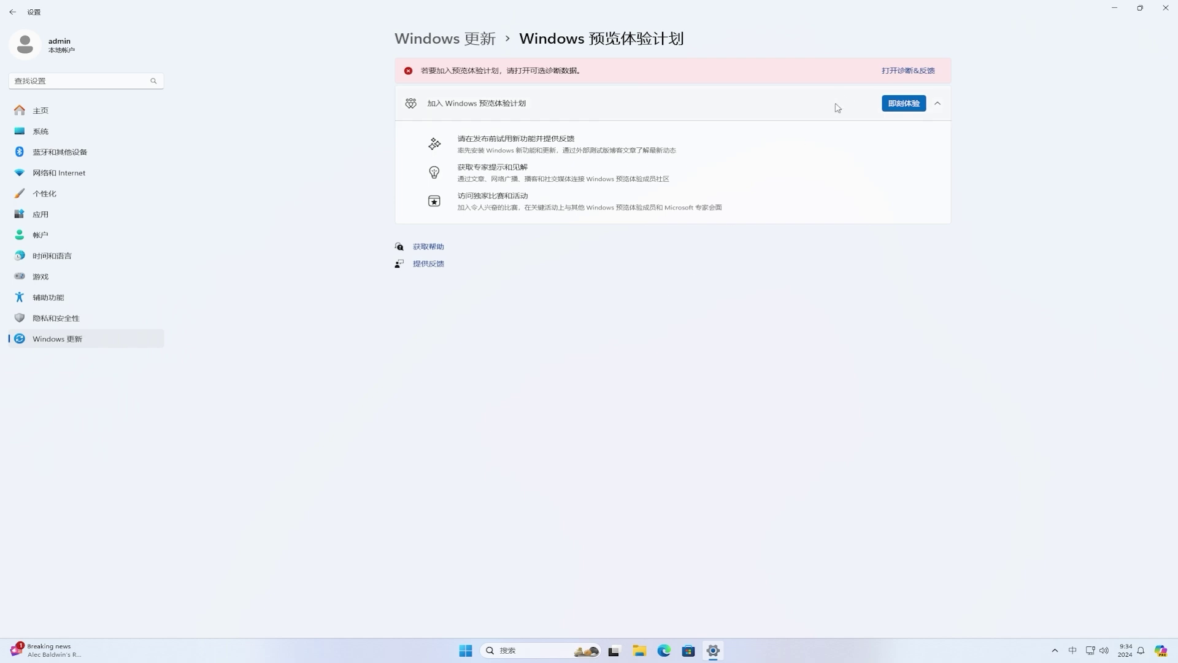
- Switch on sending optional diagnostic data in Diagnostics & feedback, then return to the Insider page
left_click(888, 72)
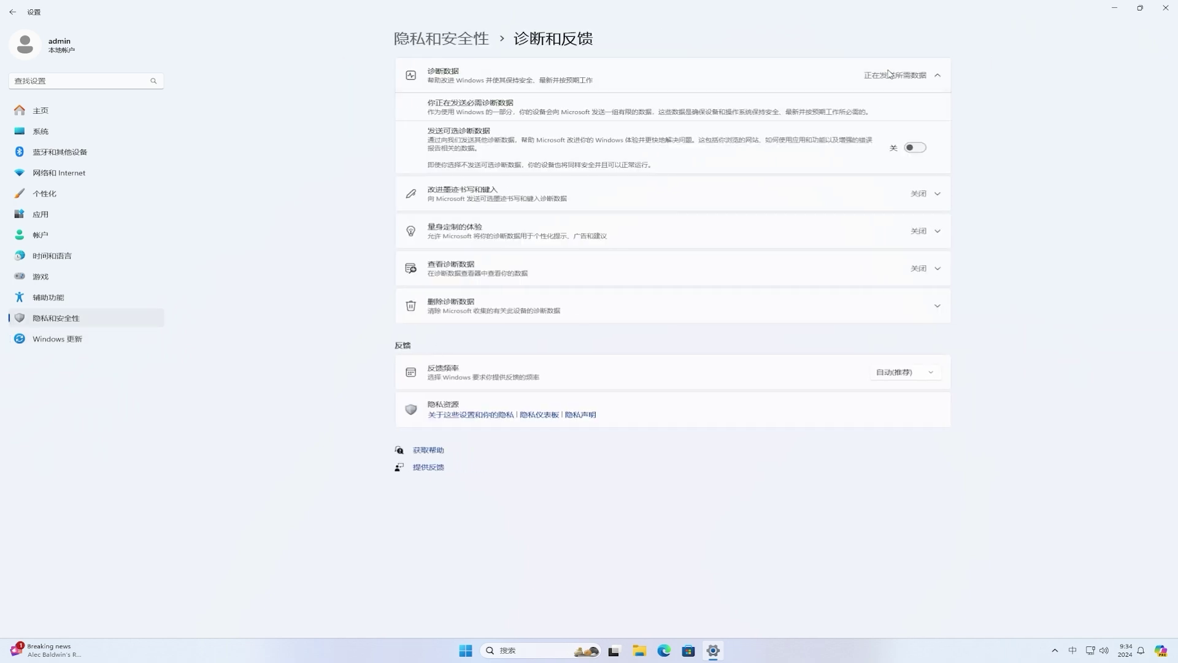
left_click(914, 150)
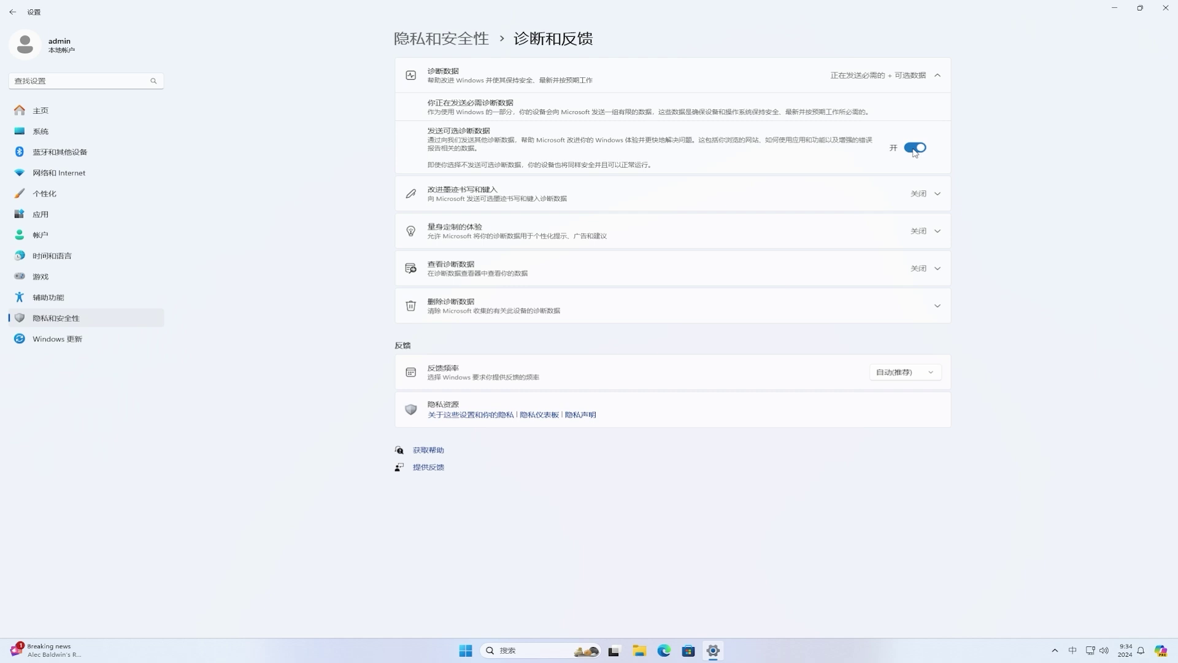
left_click(13, 13)
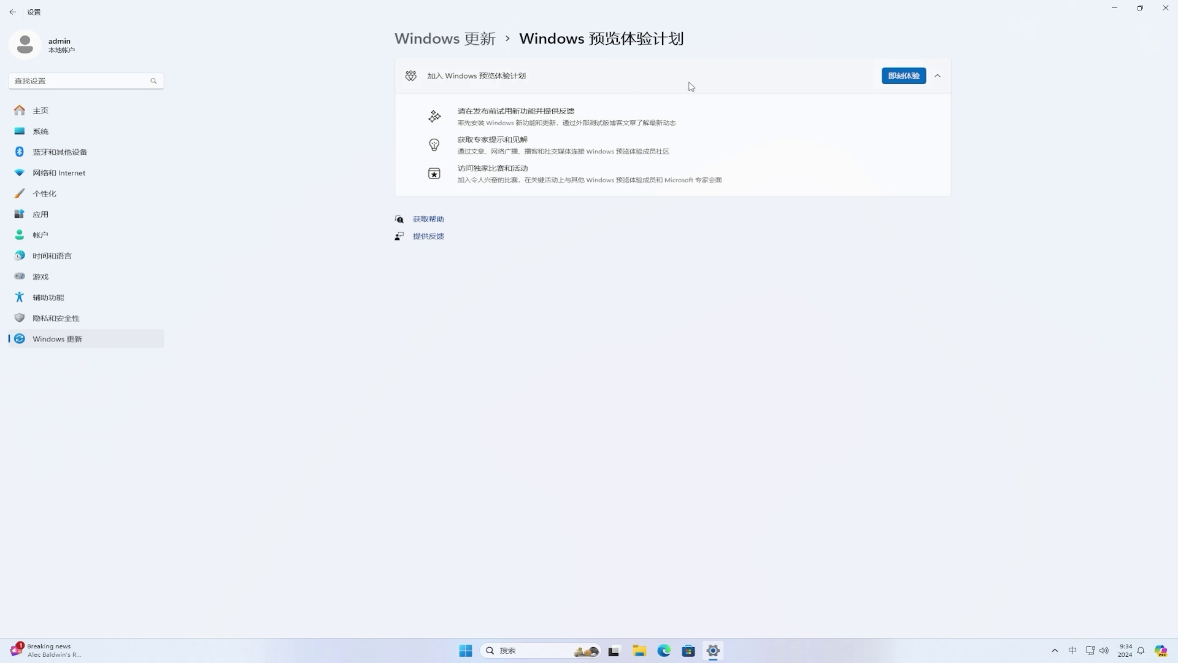
- Start joining the Windows Insider Program and choose to link a Microsoft account
left_click(905, 76)
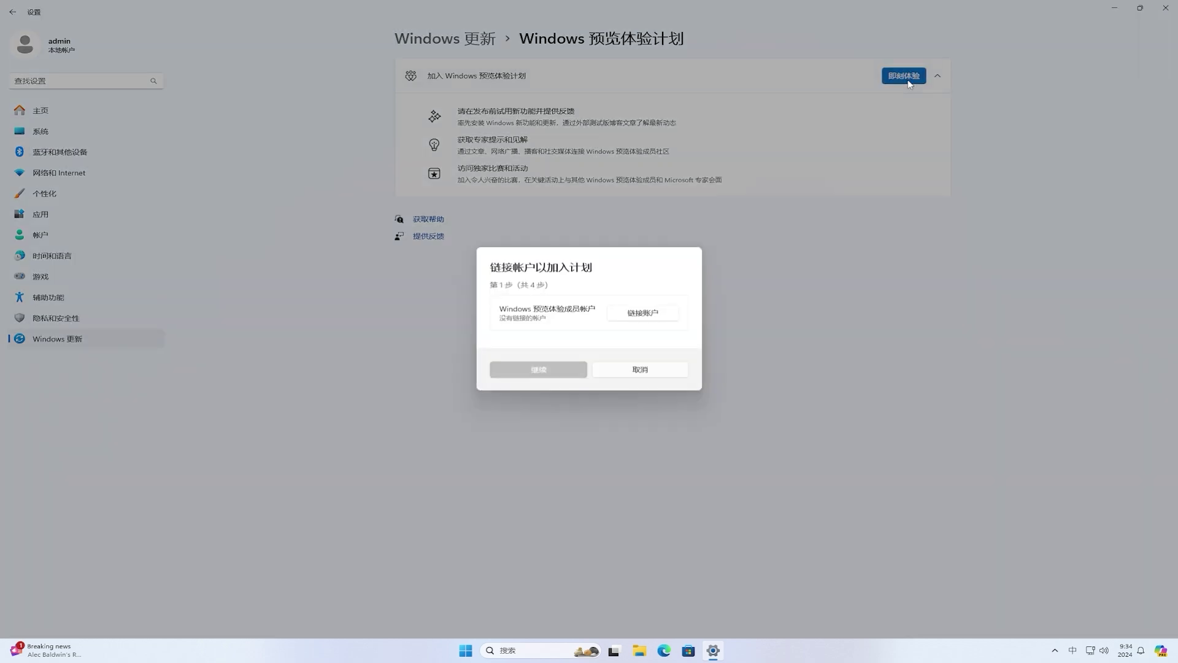
left_click(642, 314)
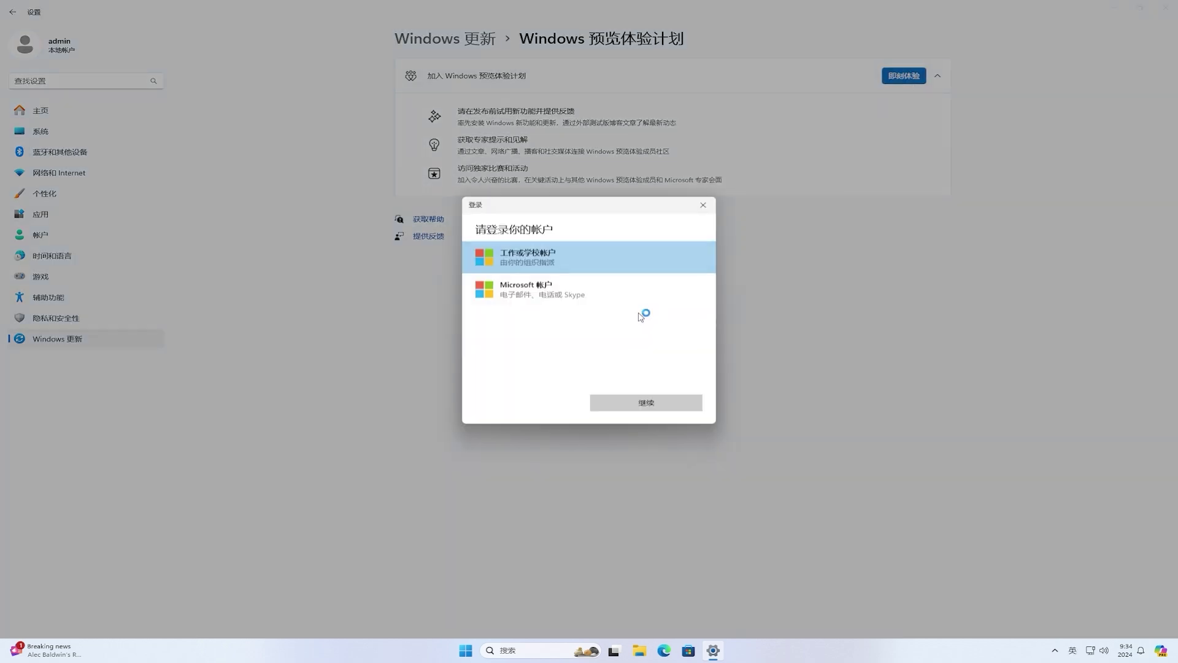
left_click(553, 286)
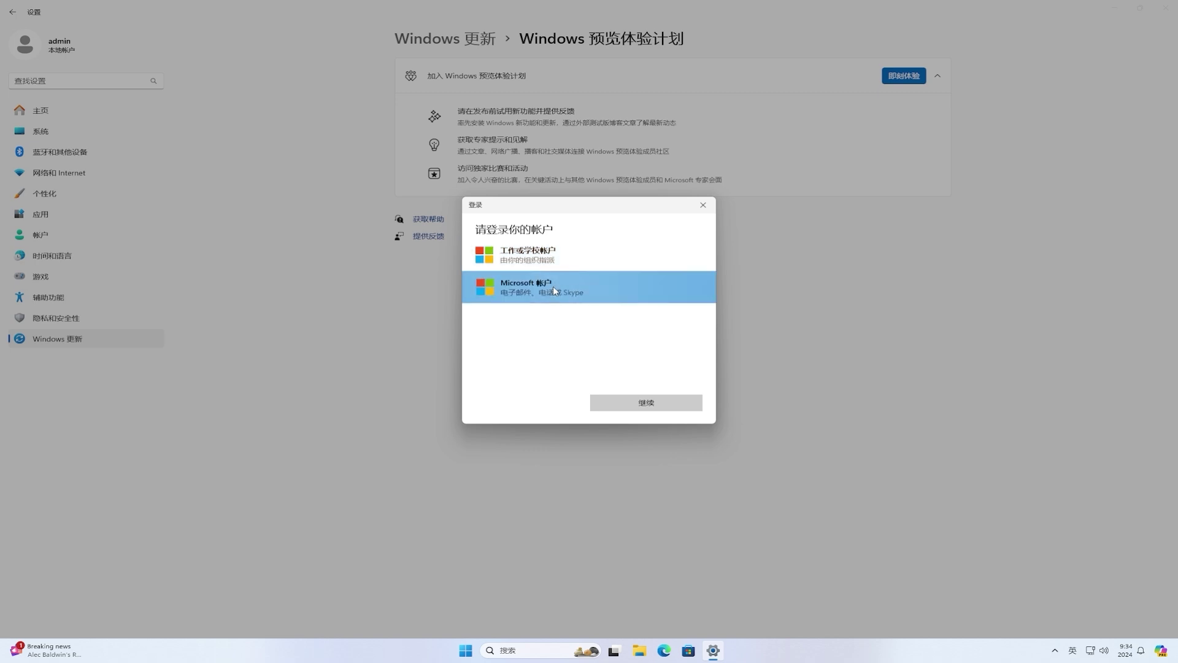
left_click(652, 400)
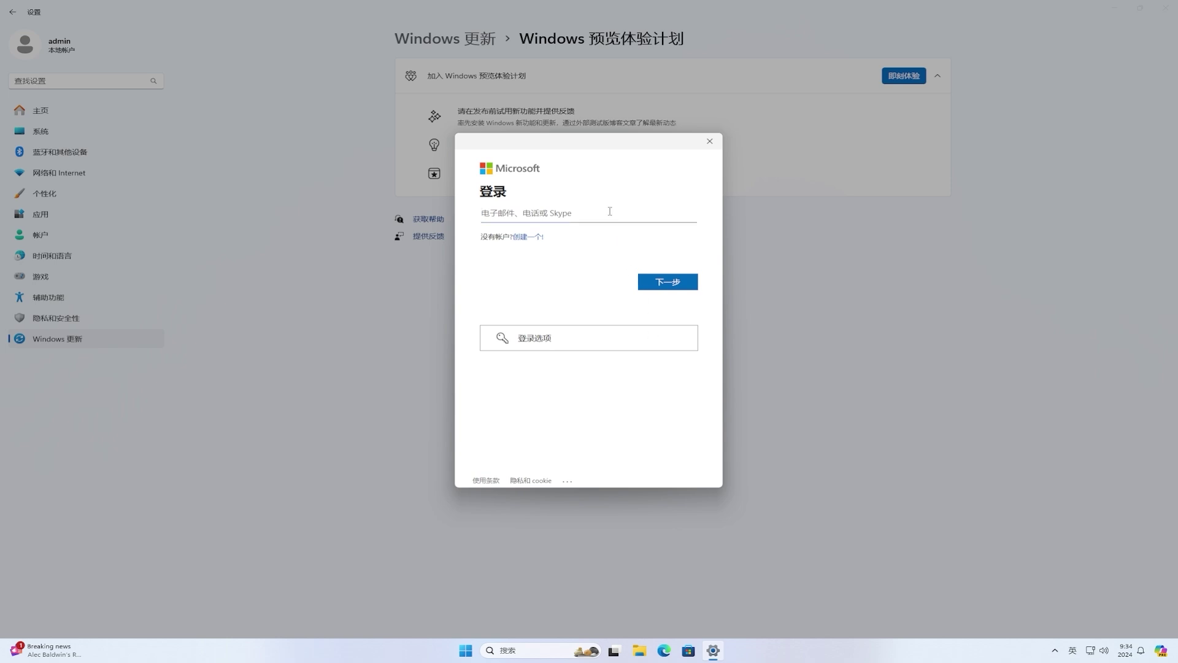
- Sign in with the account's e-mail and password, letting only Microsoft apps use it
left_click(691, 286)
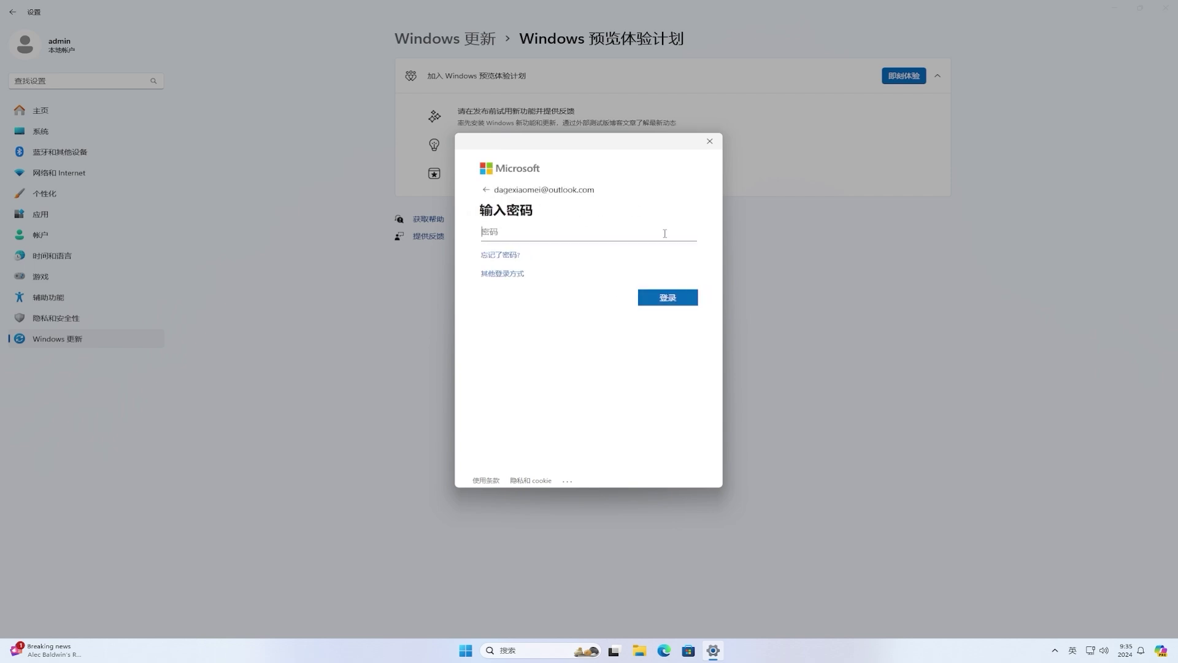
type("••")
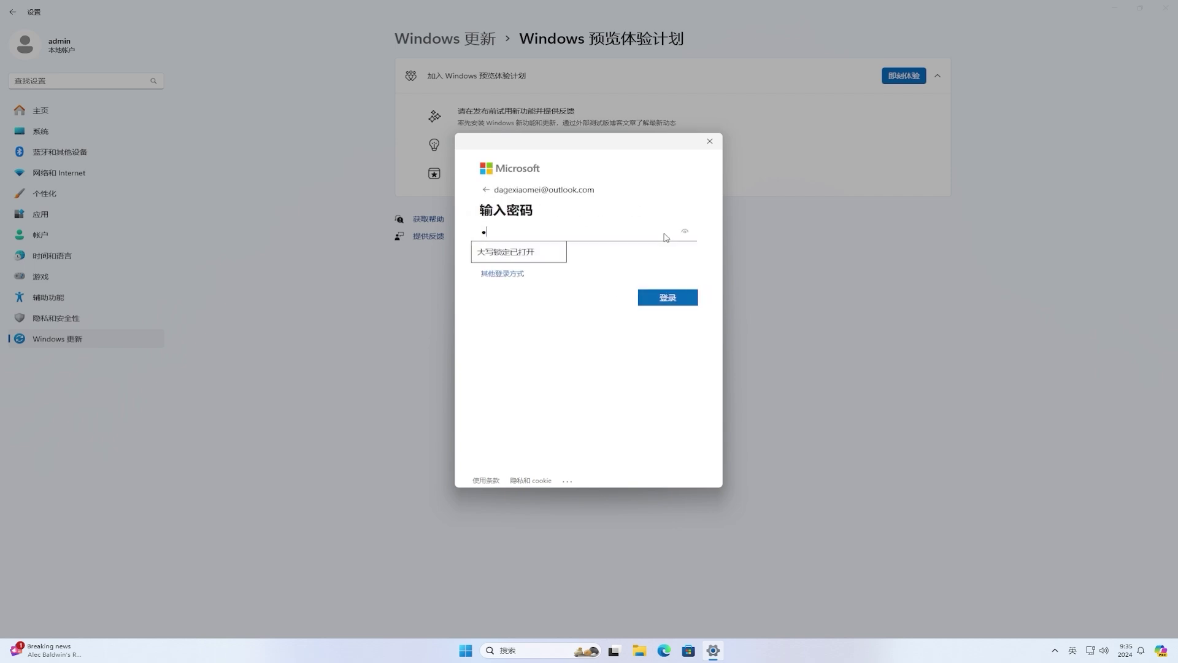
type("•••••••••••••")
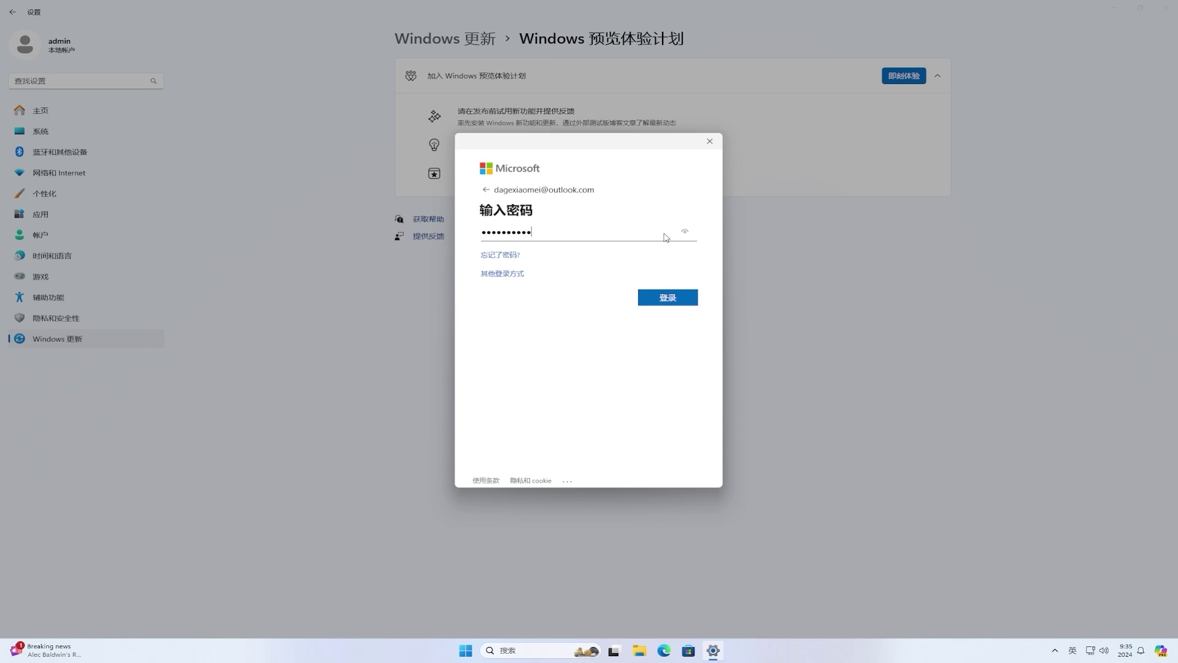
type("••")
left_click(687, 299)
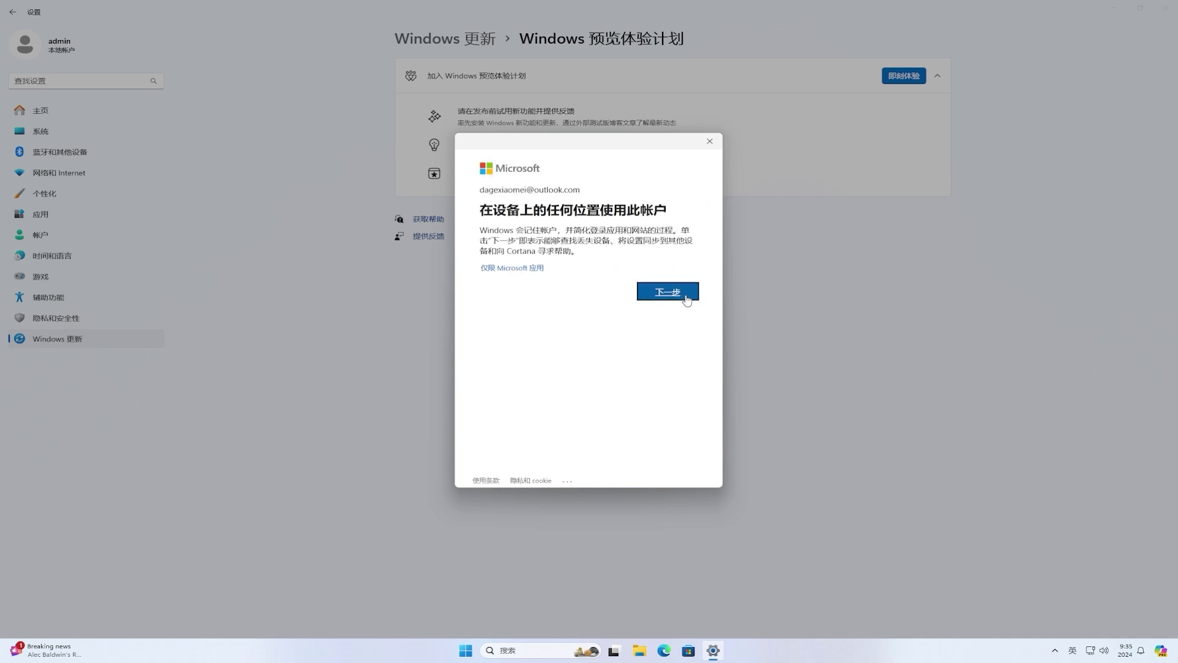
left_click(529, 269)
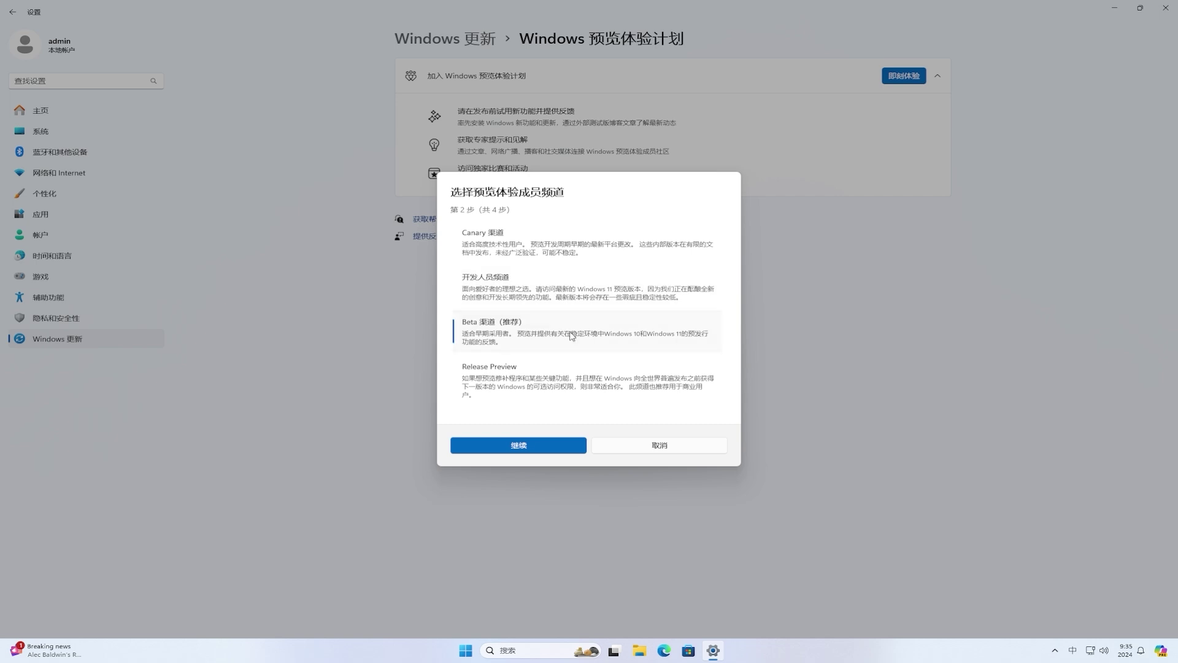
- Confirm the Beta channel, accept the Insider agreement, and restart the PC now
left_click(517, 446)
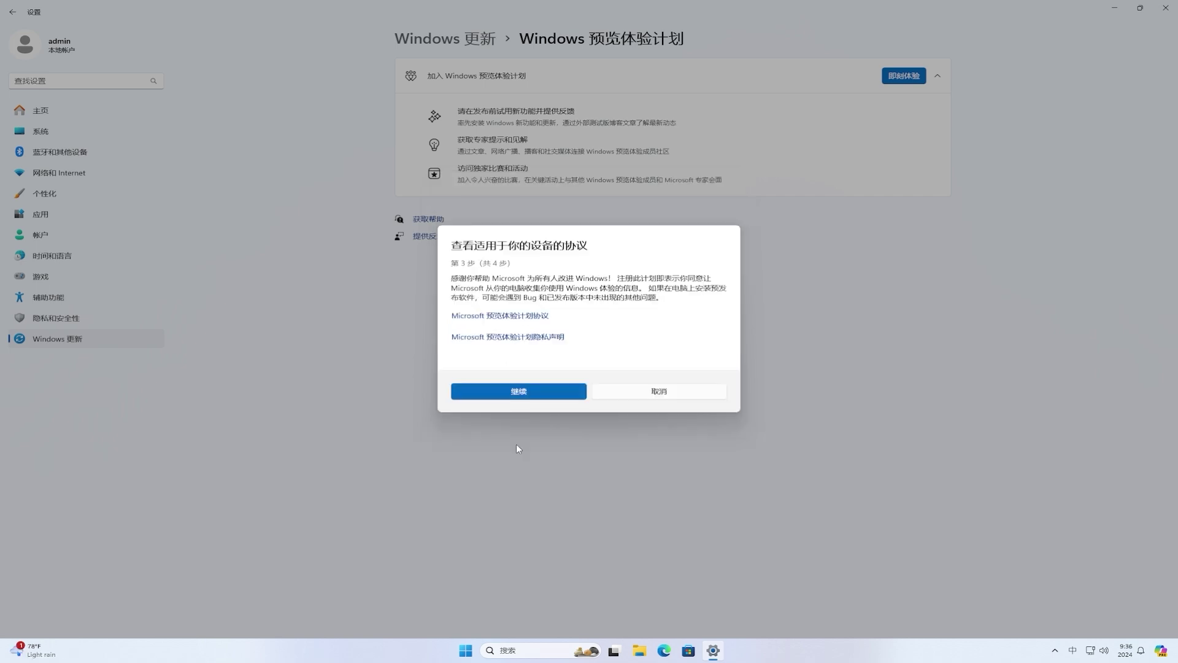
left_click(549, 397)
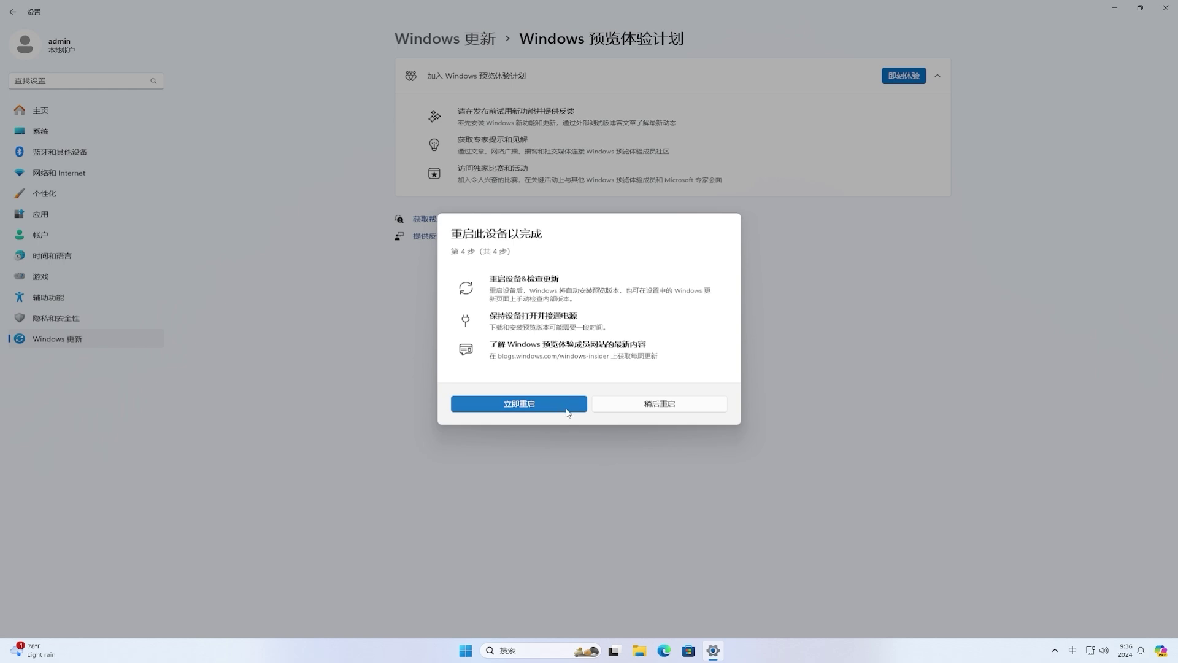
left_click(567, 412)
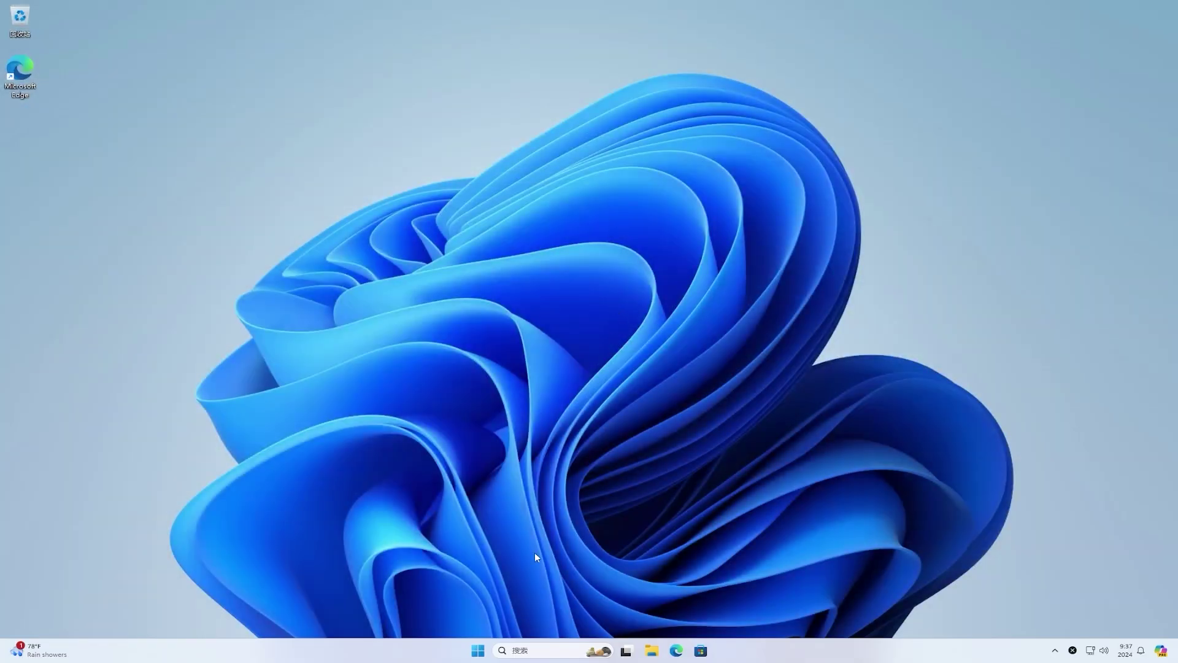
- Turn on 'Get the latest updates as soon as they're available' and check for updates
left_click(480, 653)
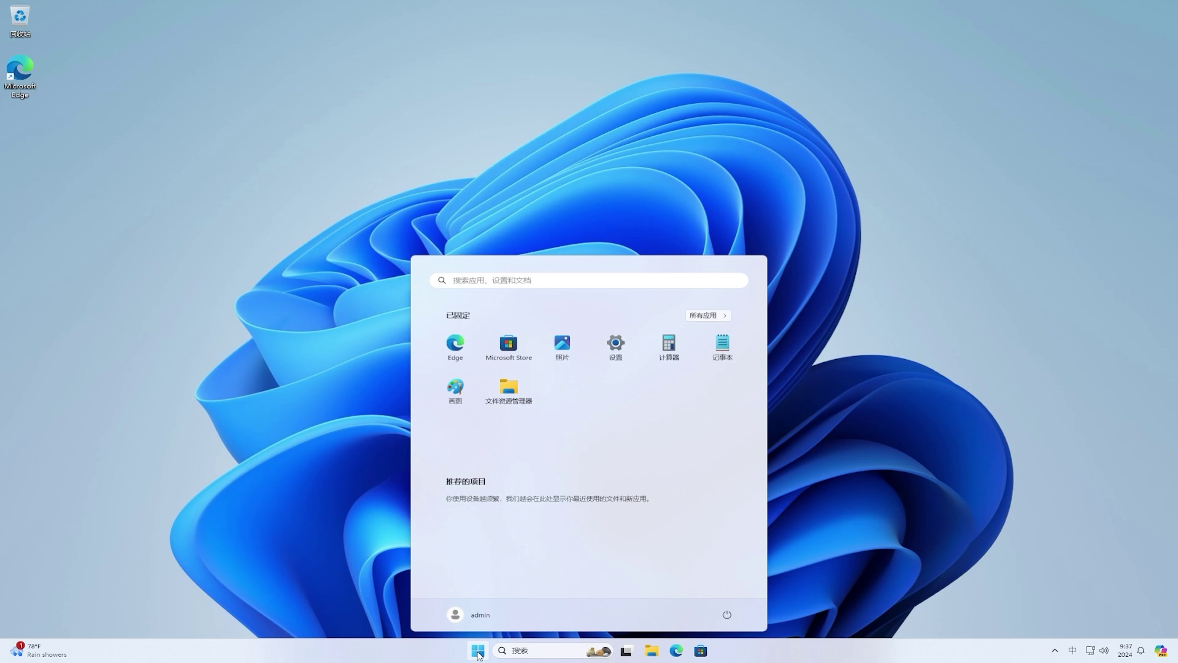
left_click(616, 351)
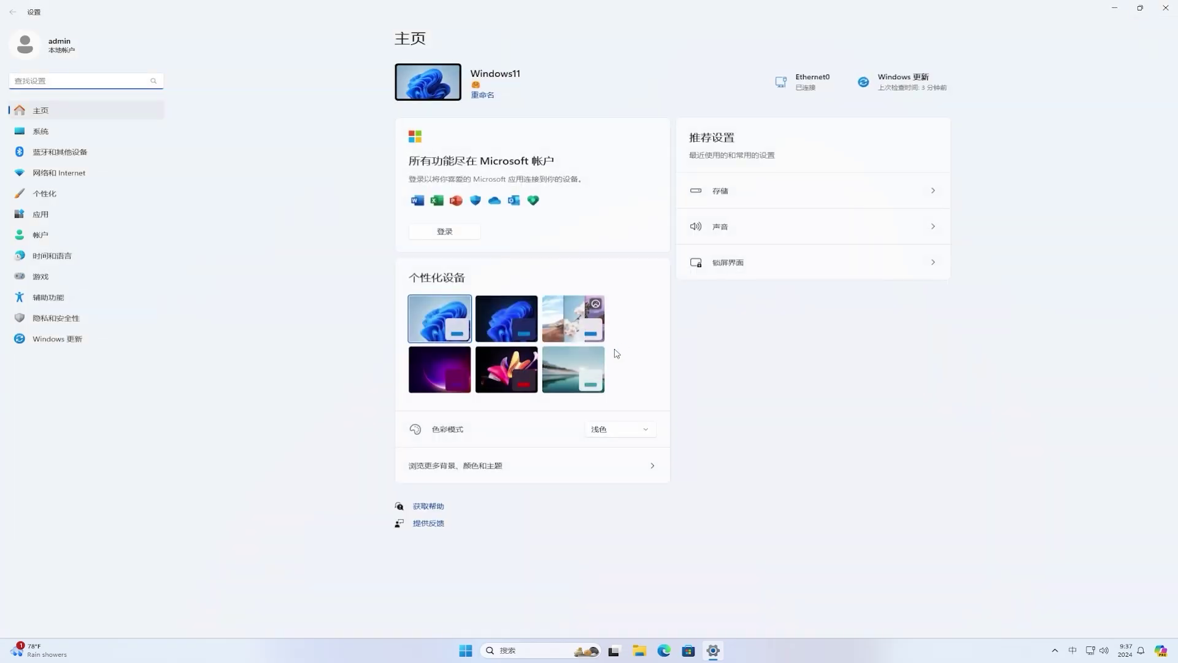
left_click(75, 347)
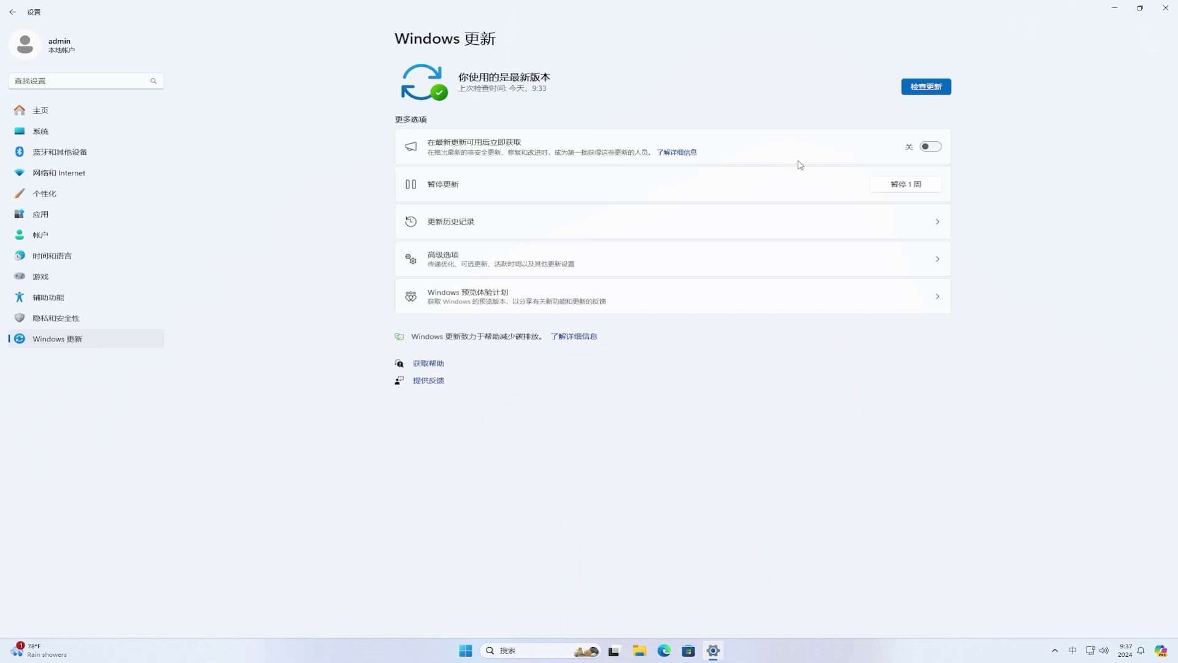
left_click(931, 148)
left_click(936, 88)
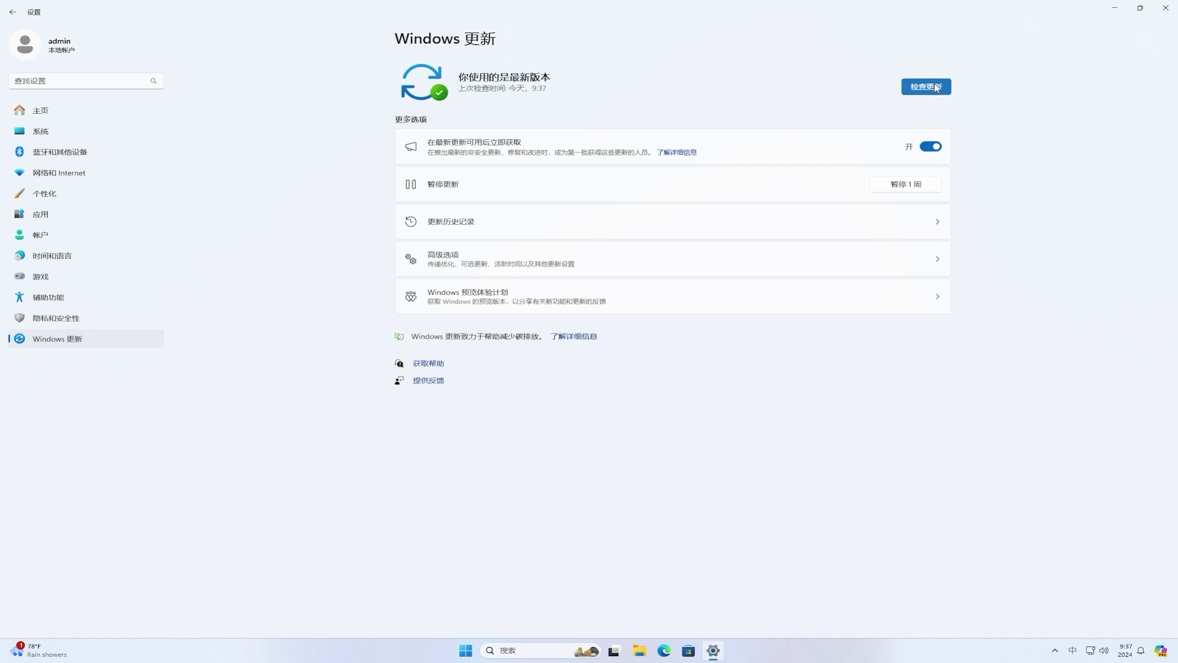
- Confirm the Insider Program shows Beta, then check again to find build 10.0.22635.4010
left_click(499, 301)
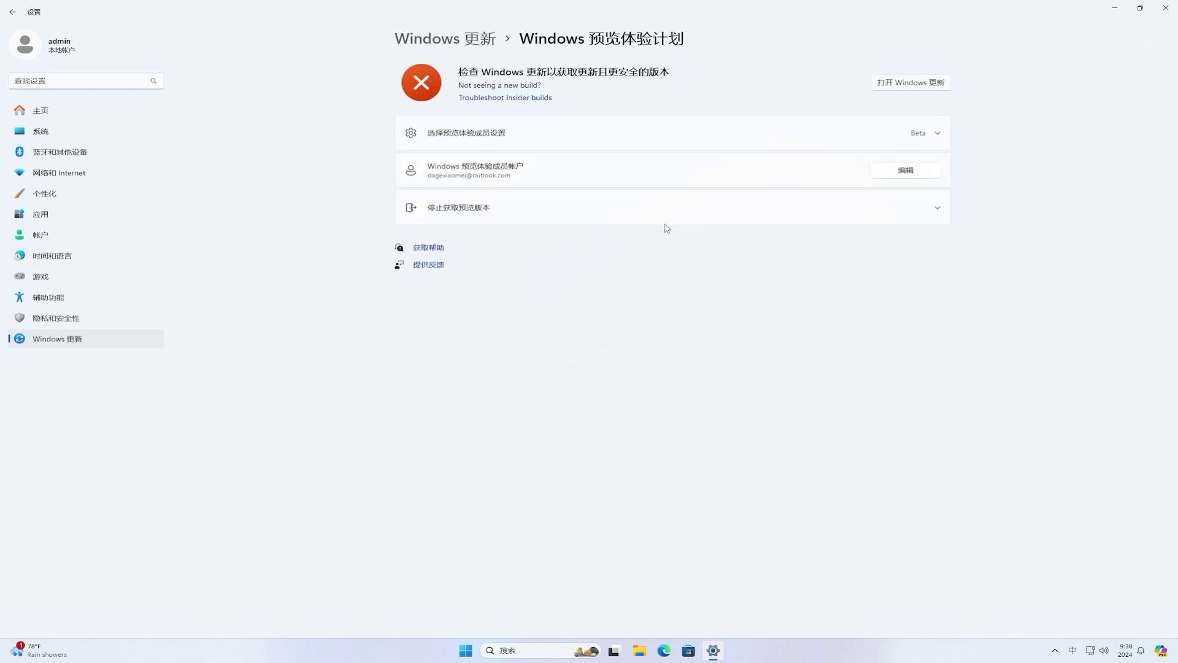
left_click(929, 85)
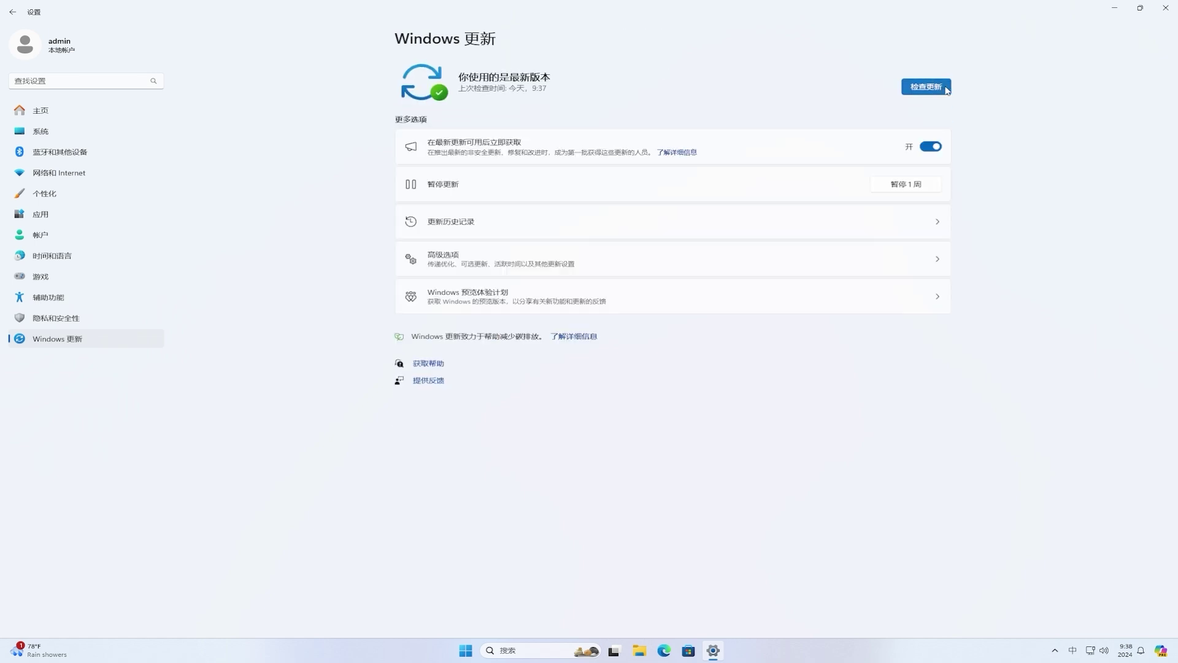
left_click(945, 87)
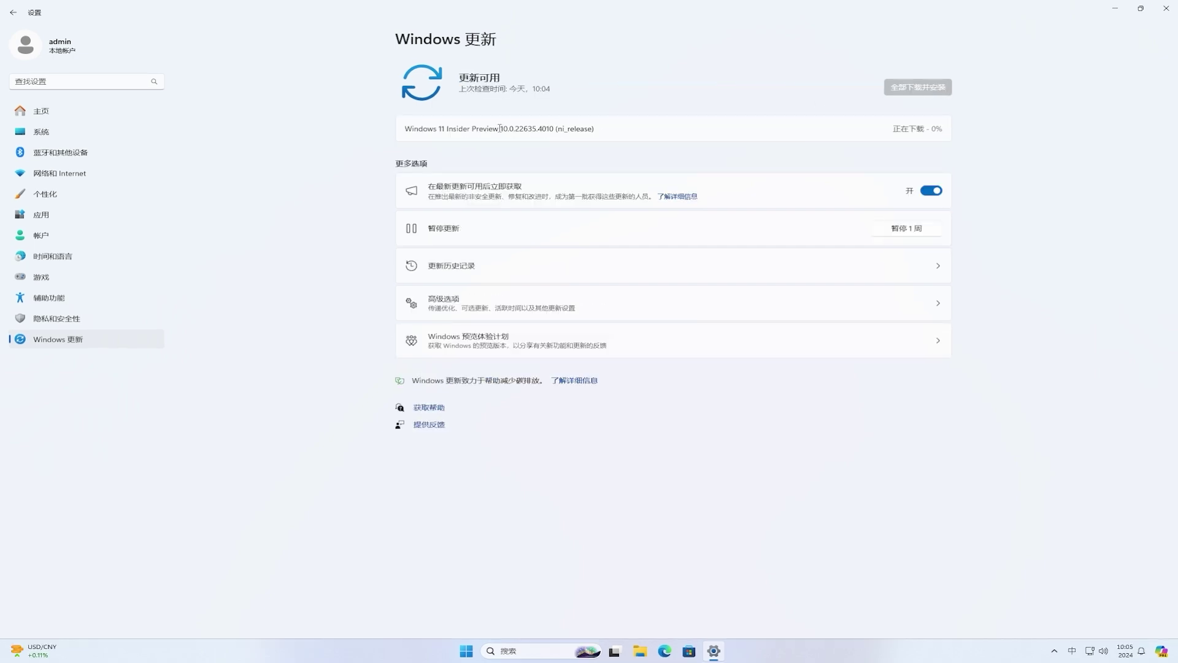
- Restart now to install Windows 11 Insider Preview 10.0.22635.4010
left_click_drag(500, 128, 605, 129)
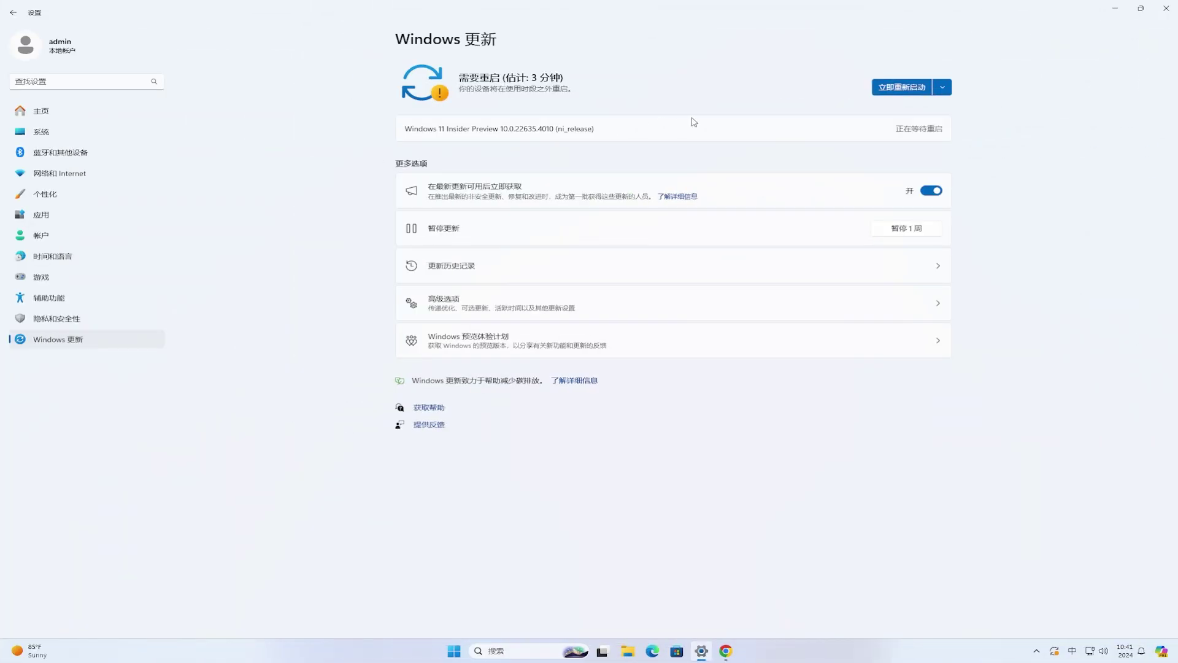
left_click(914, 89)
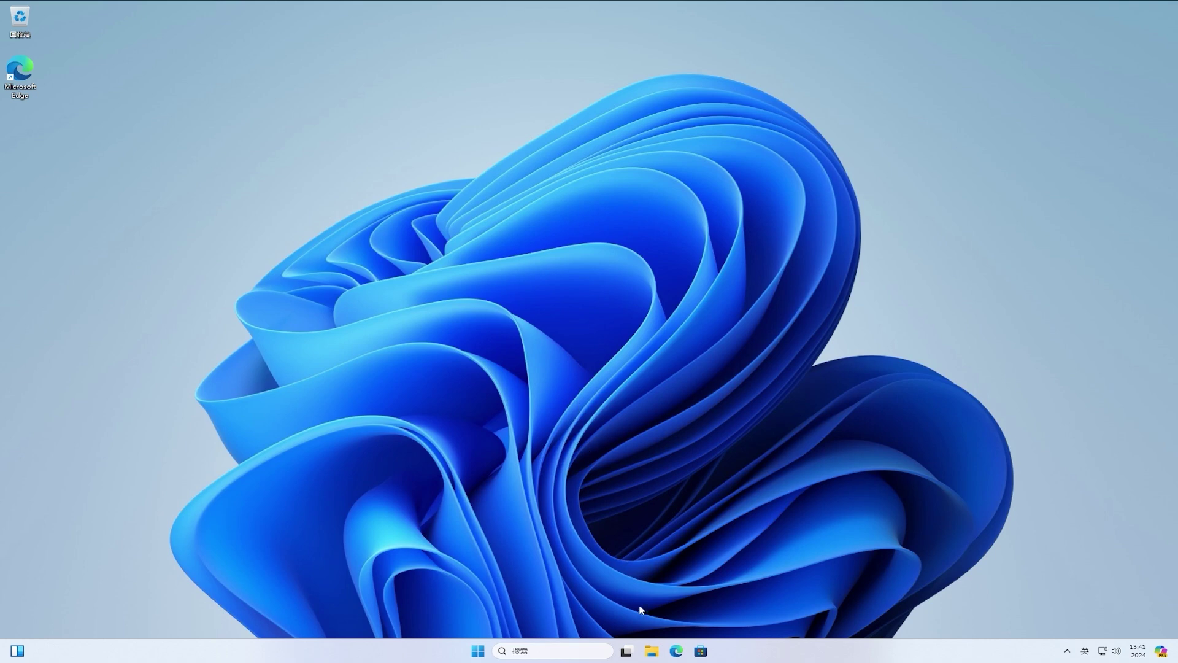
- Show the storage usage details of Local Disk (C:) from This PC's drive properties
left_click(650, 653)
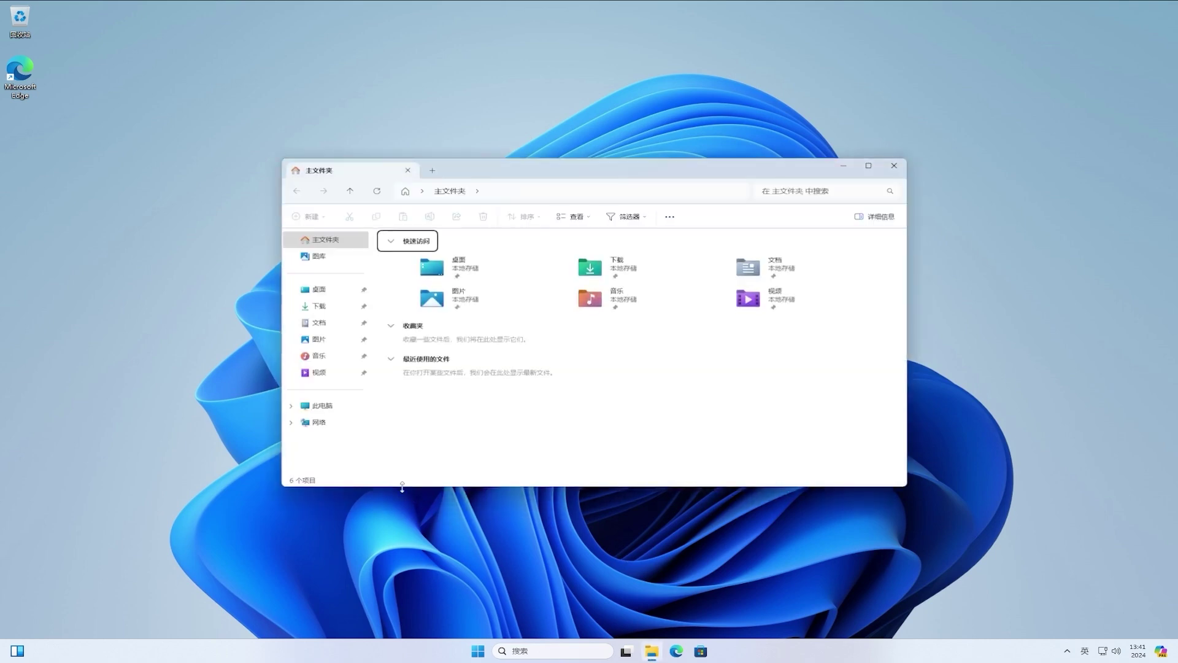
left_click(320, 406)
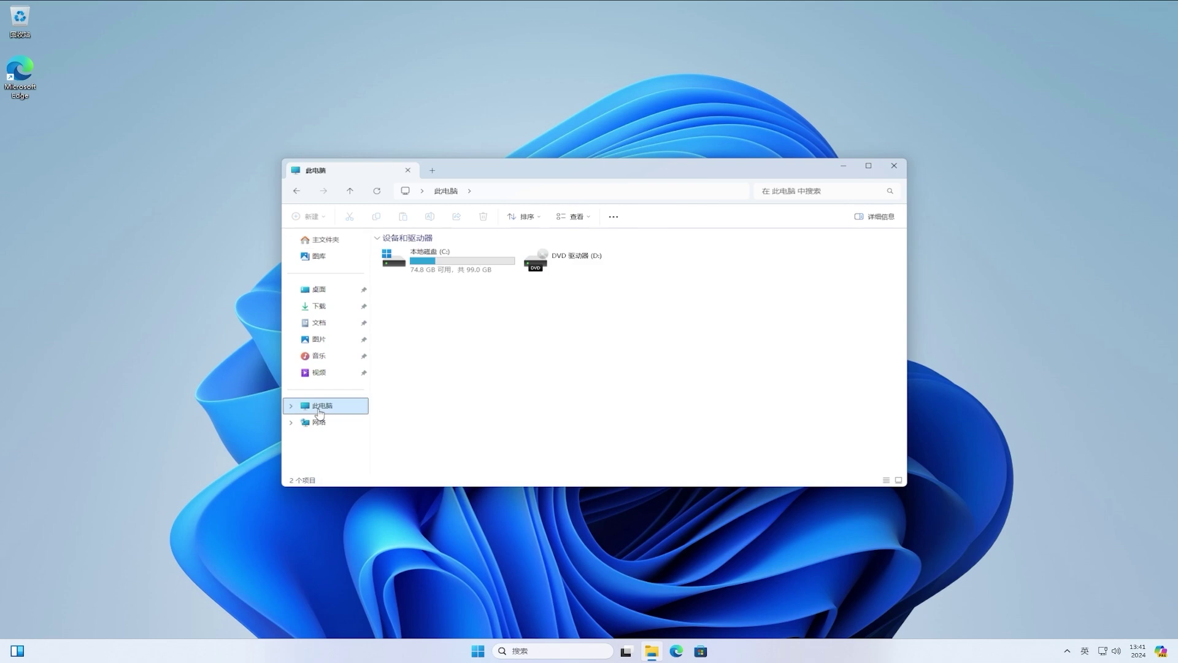
right_click(481, 270)
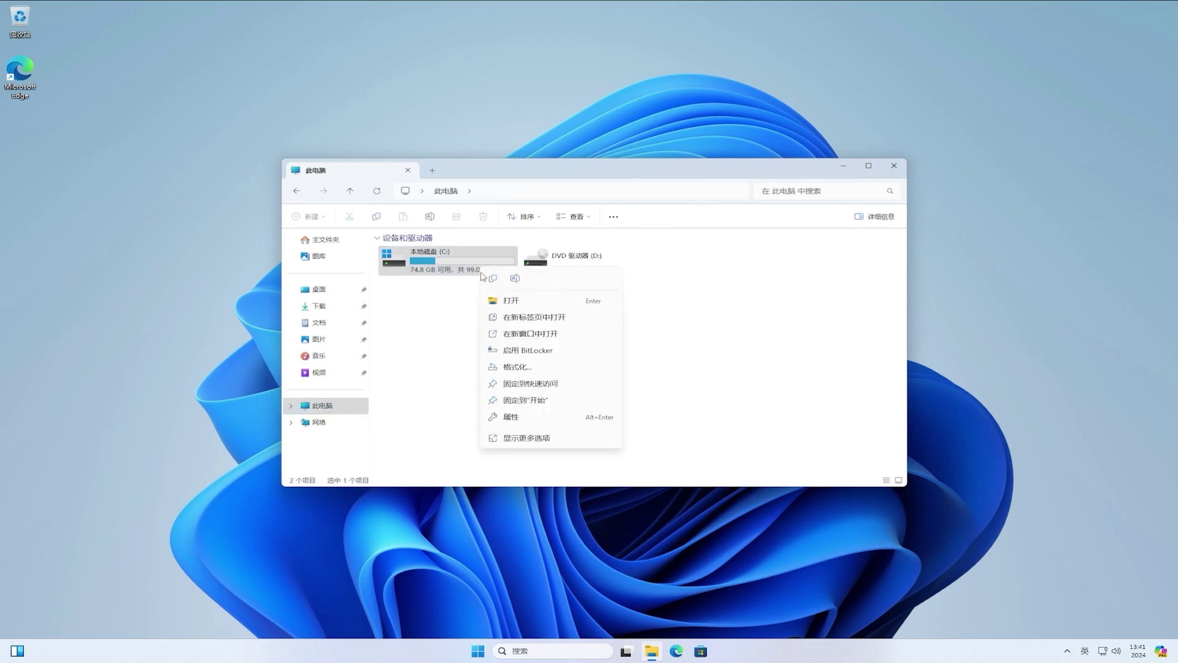
left_click(571, 420)
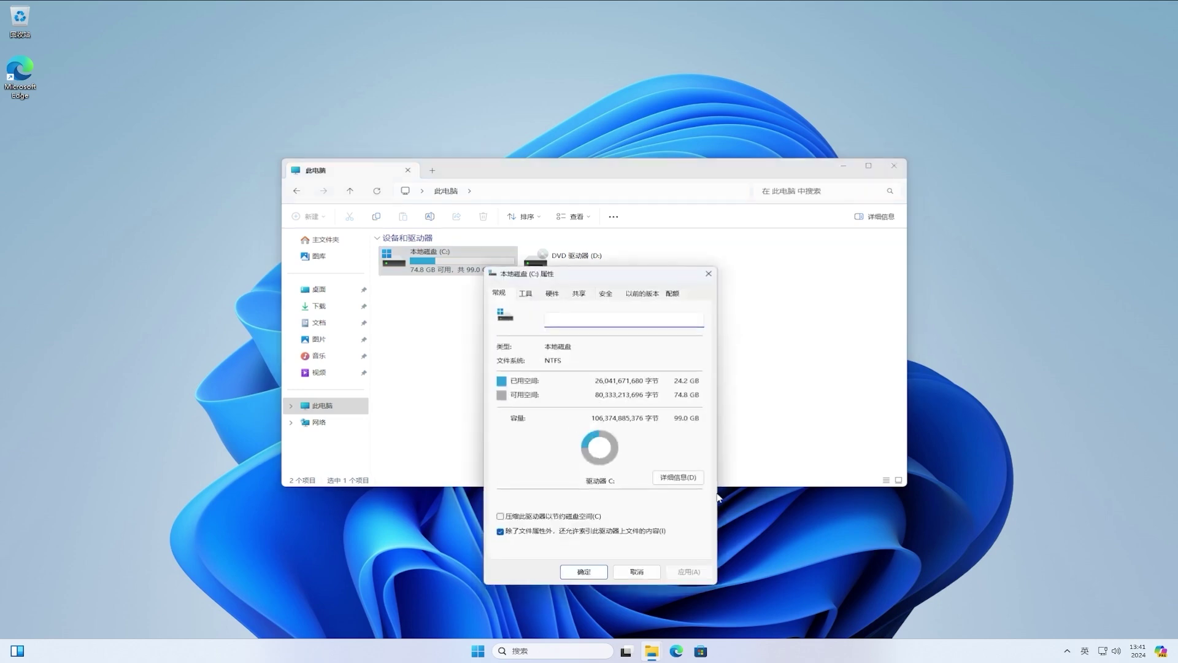
left_click(695, 483)
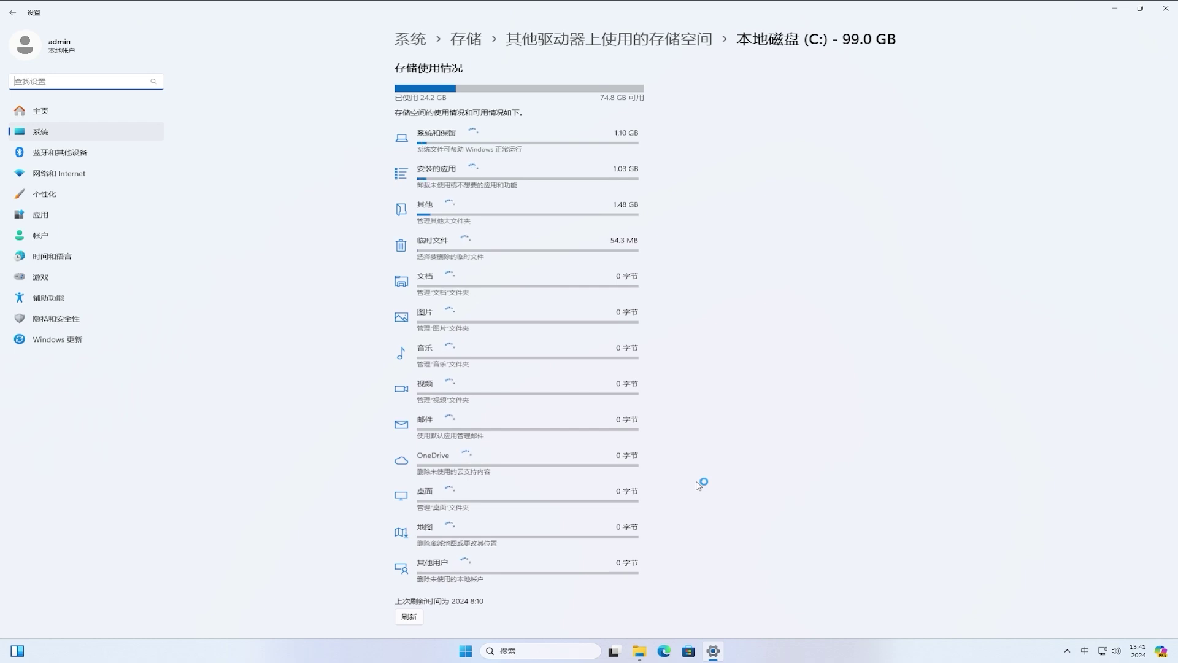
- Permanently remove all checked temporary files, about 785 MB, from drive C:
left_click(457, 252)
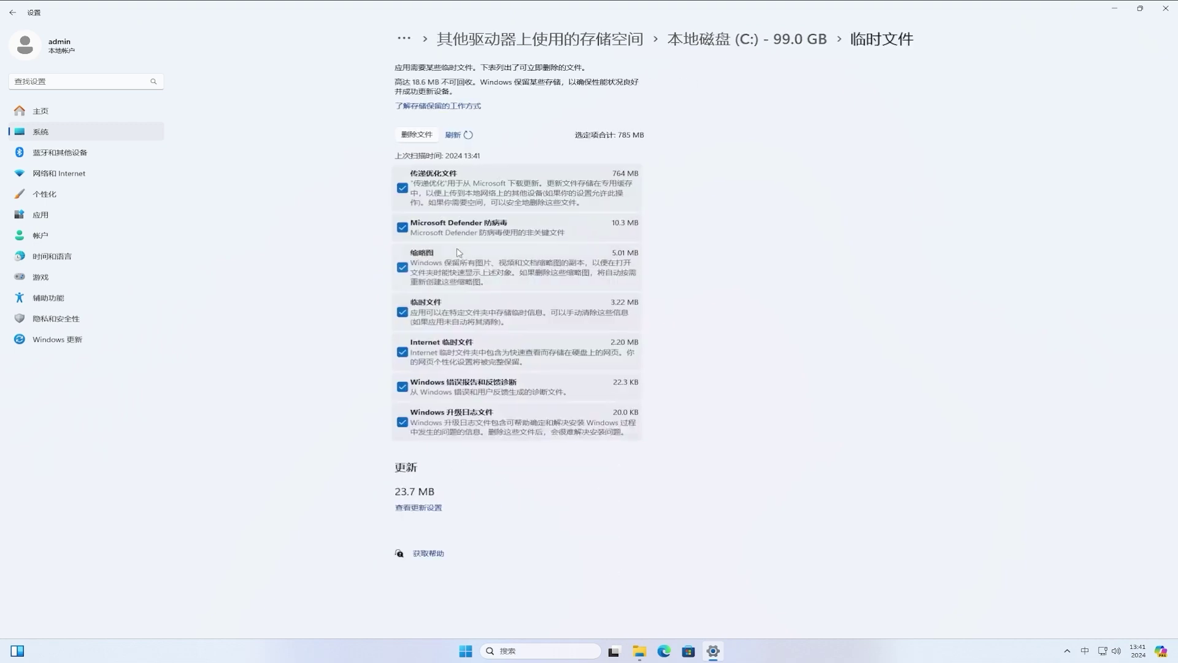
left_click(407, 136)
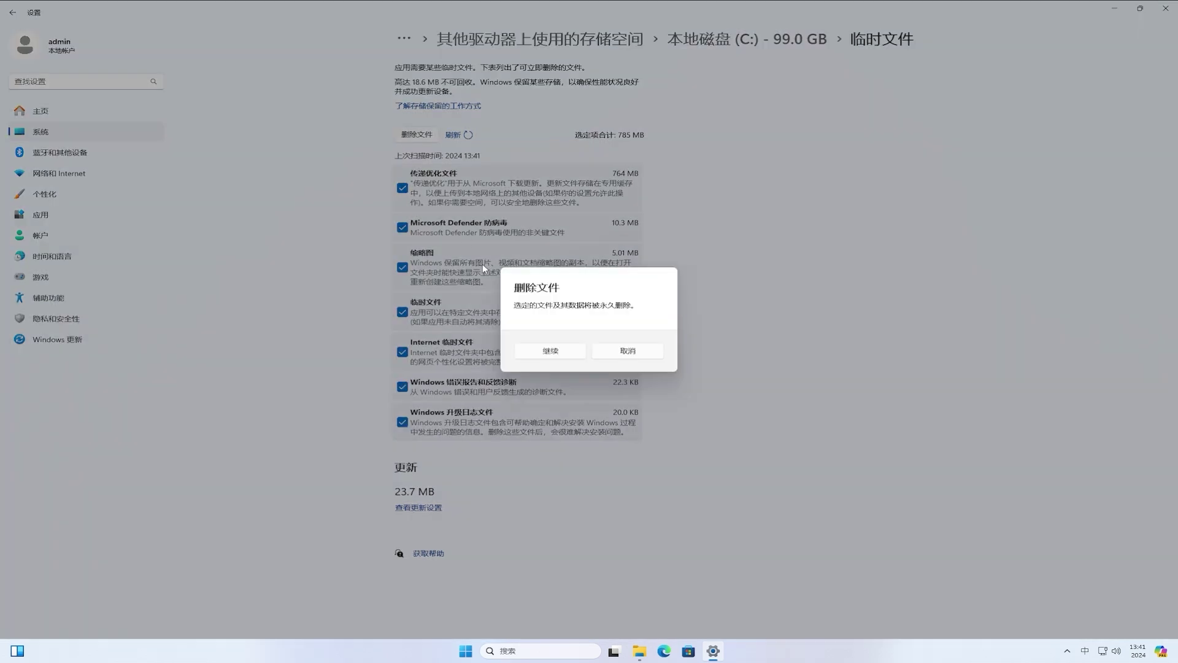
left_click(554, 351)
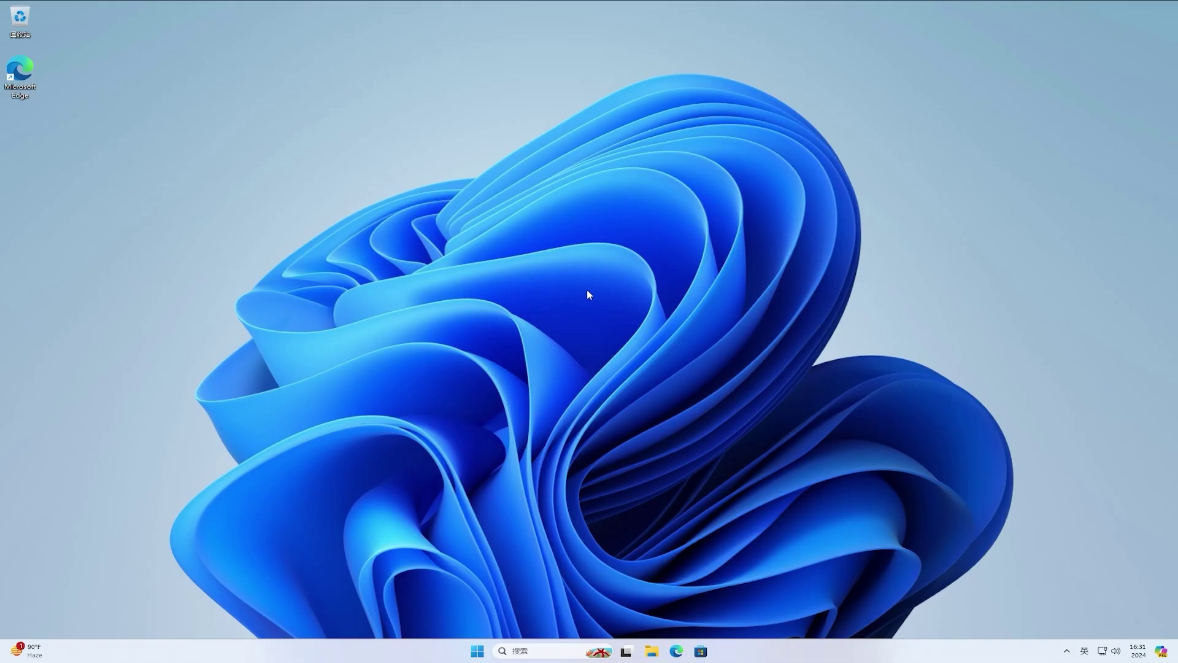
- Search Google for 'vivetool' in Microsoft Edge
left_click(679, 644)
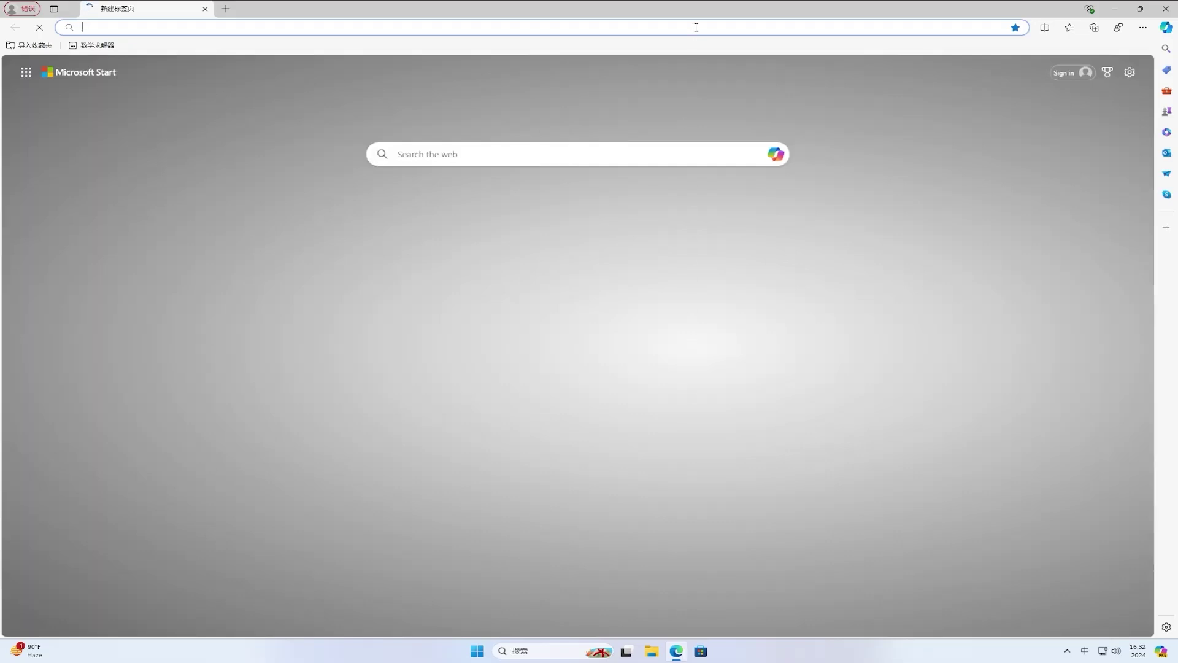
type("www.google.c")
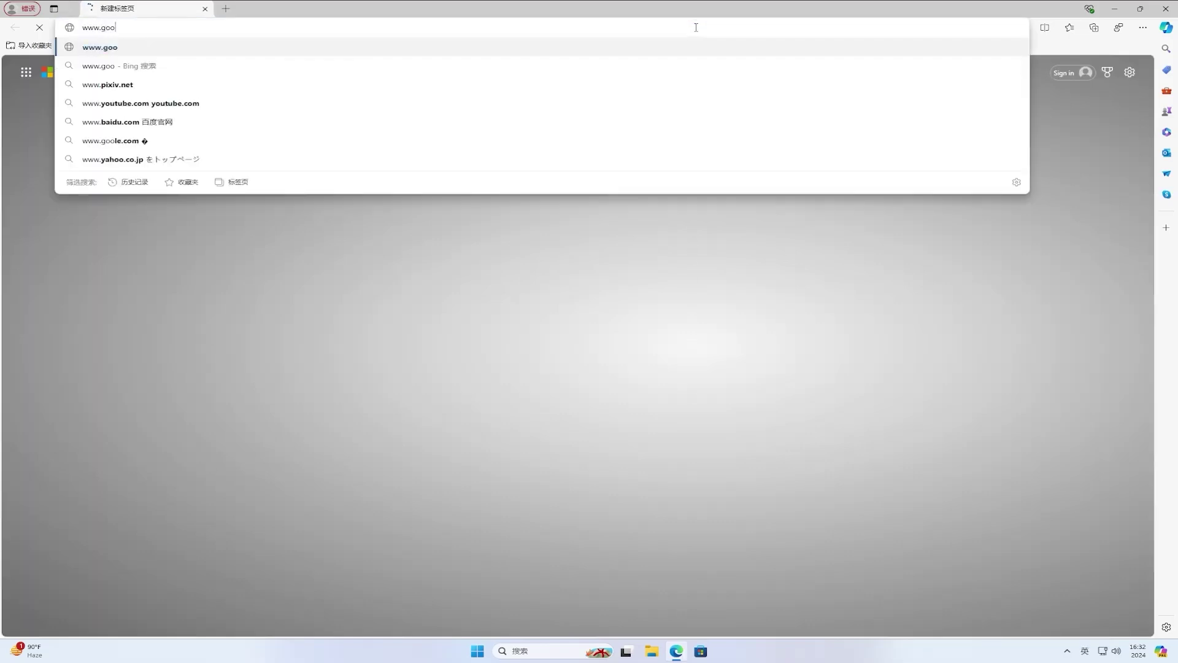
type("om")
key("Return")
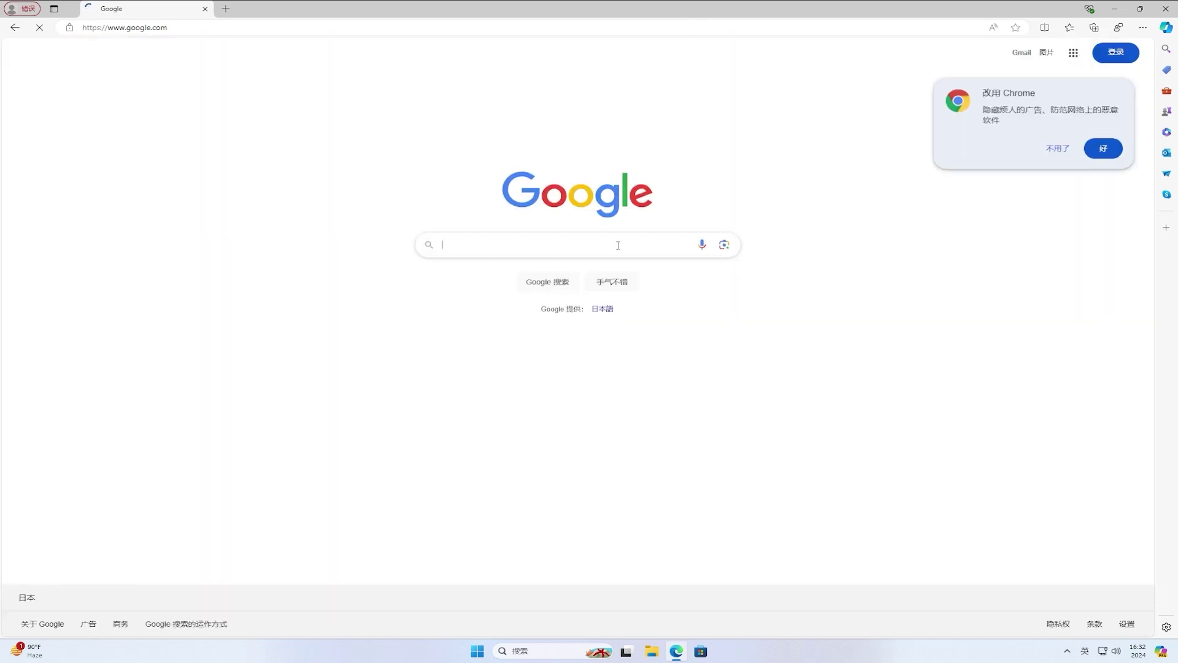
type("vivetool")
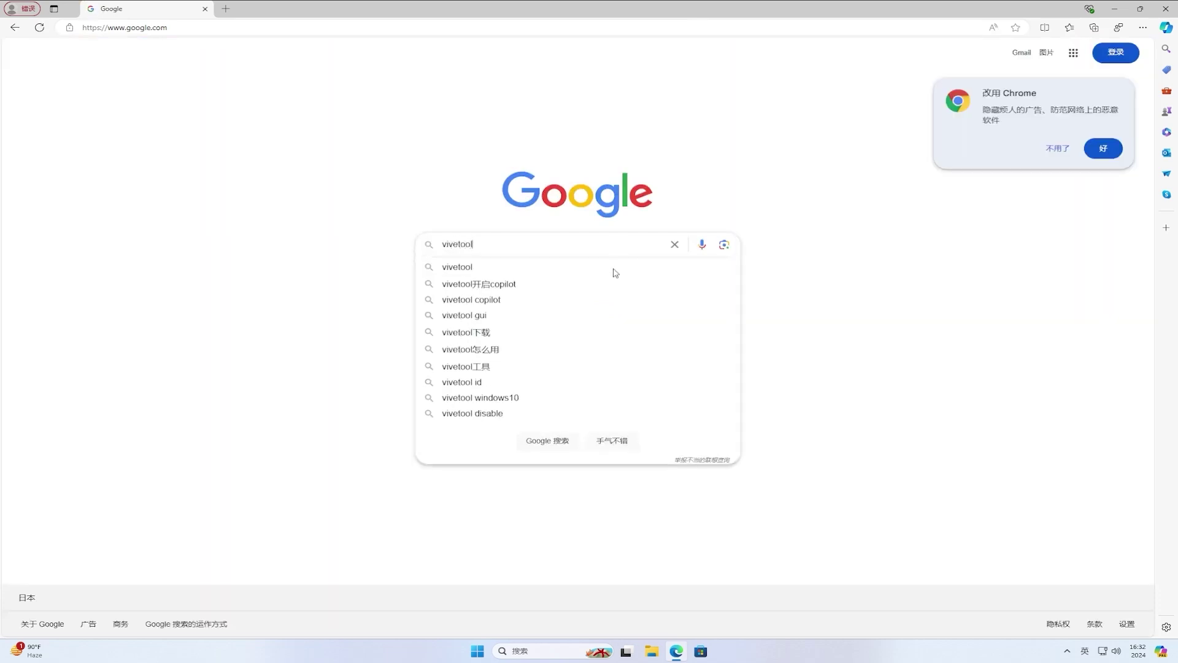
left_click(615, 273)
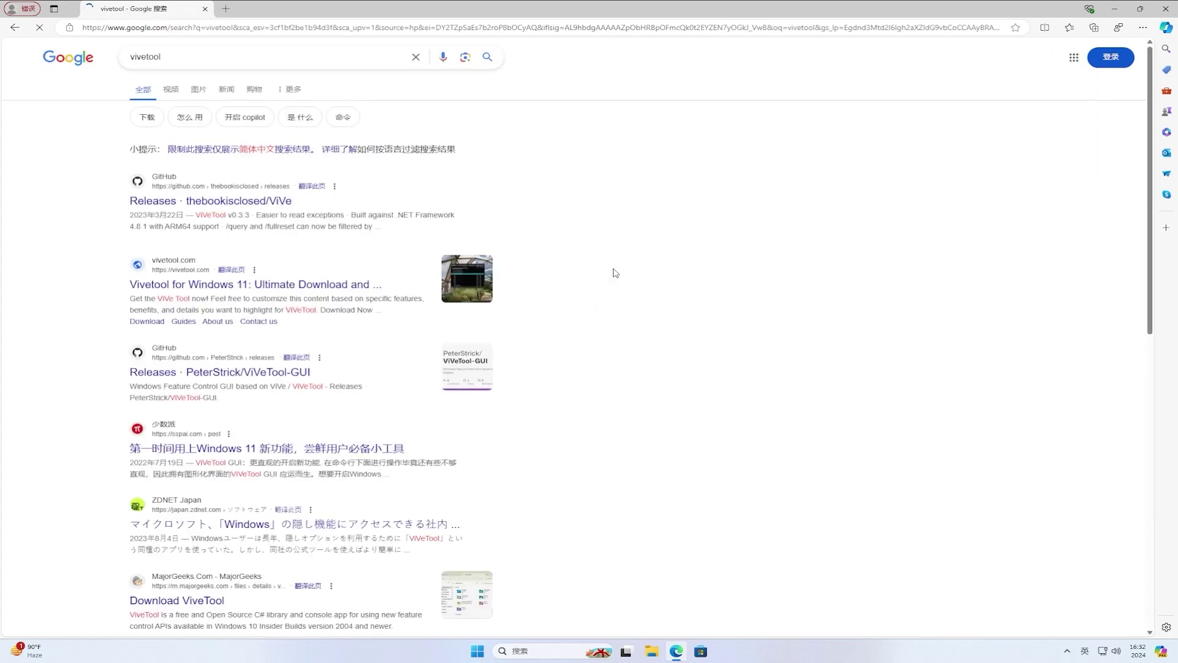
- Download ViVeTool-v0.3.3.zip from the ViVe GitHub releases page and show it in its folder
left_click(278, 209)
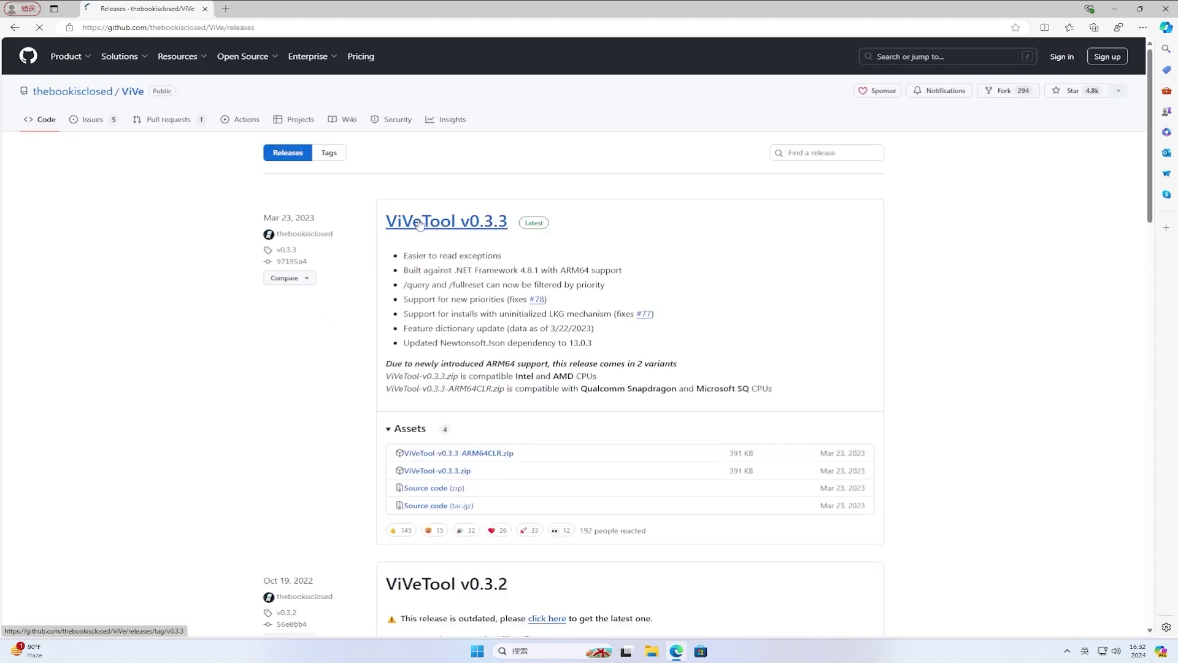
left_click(461, 478)
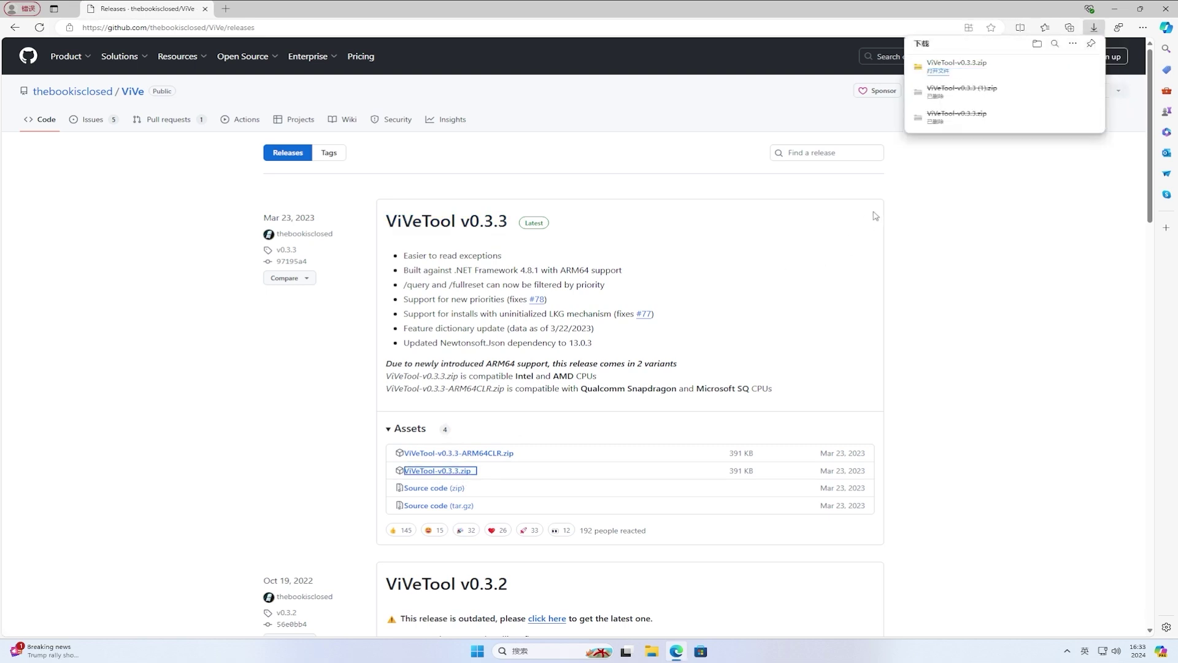
left_click(1058, 69)
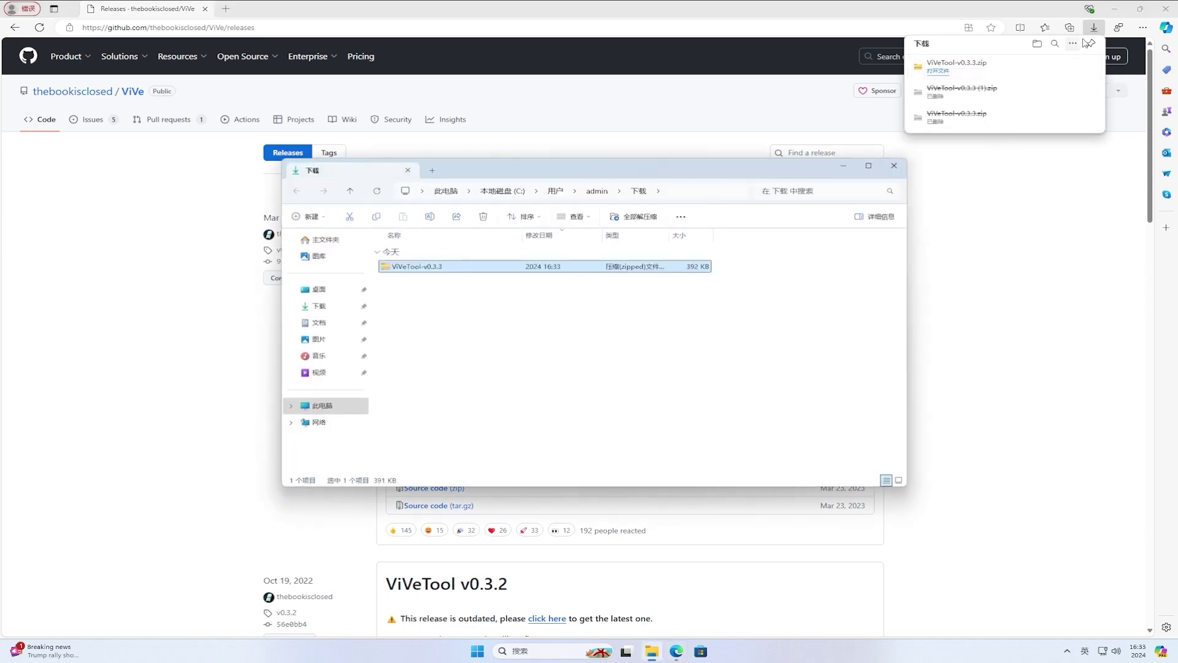
left_click(1117, 8)
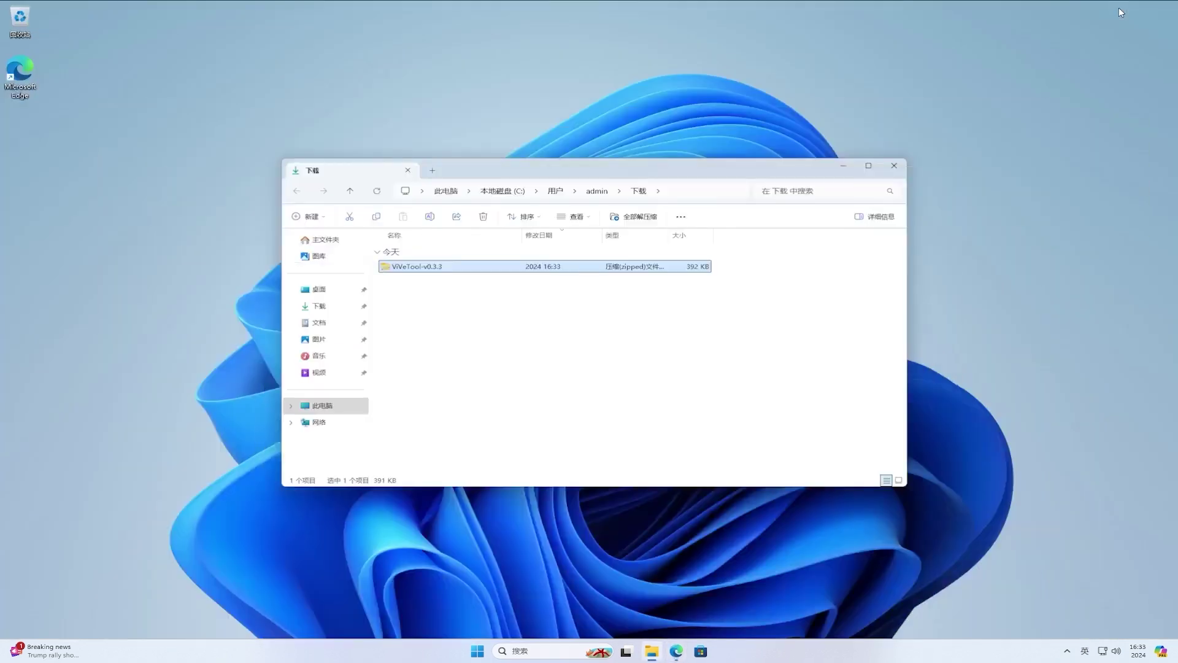
- Extract ViVeTool-v0.3.3.zip into the suggested ViVeTool-v0.3.3 folder
right_click(443, 271)
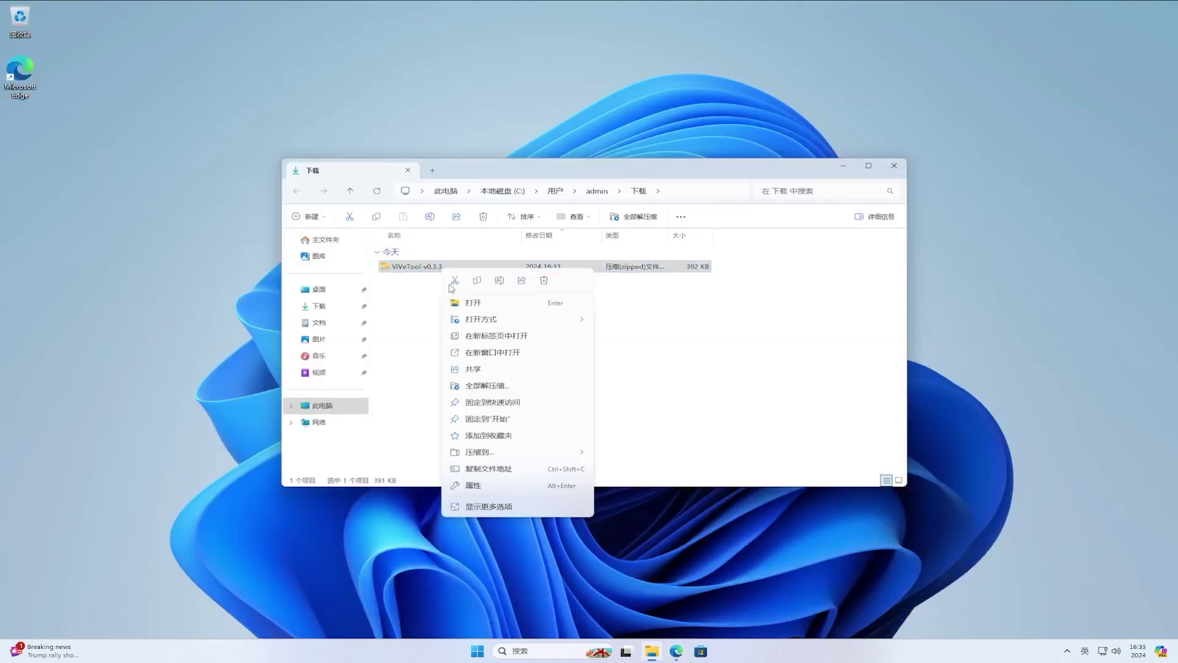
left_click(516, 386)
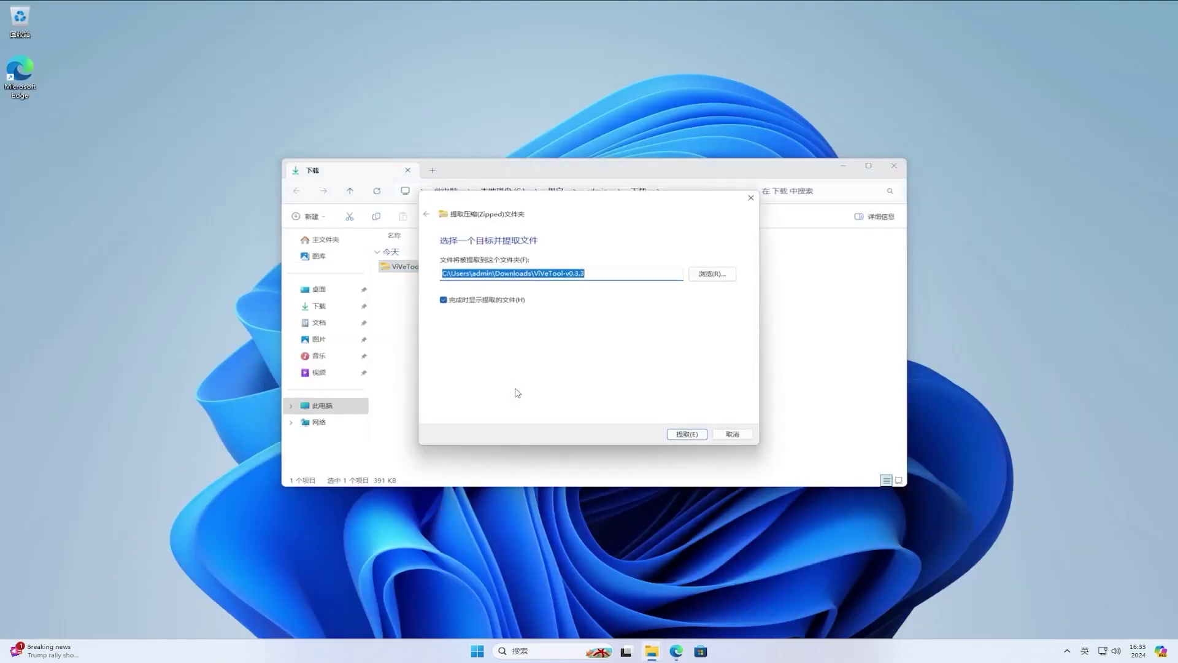
left_click(686, 434)
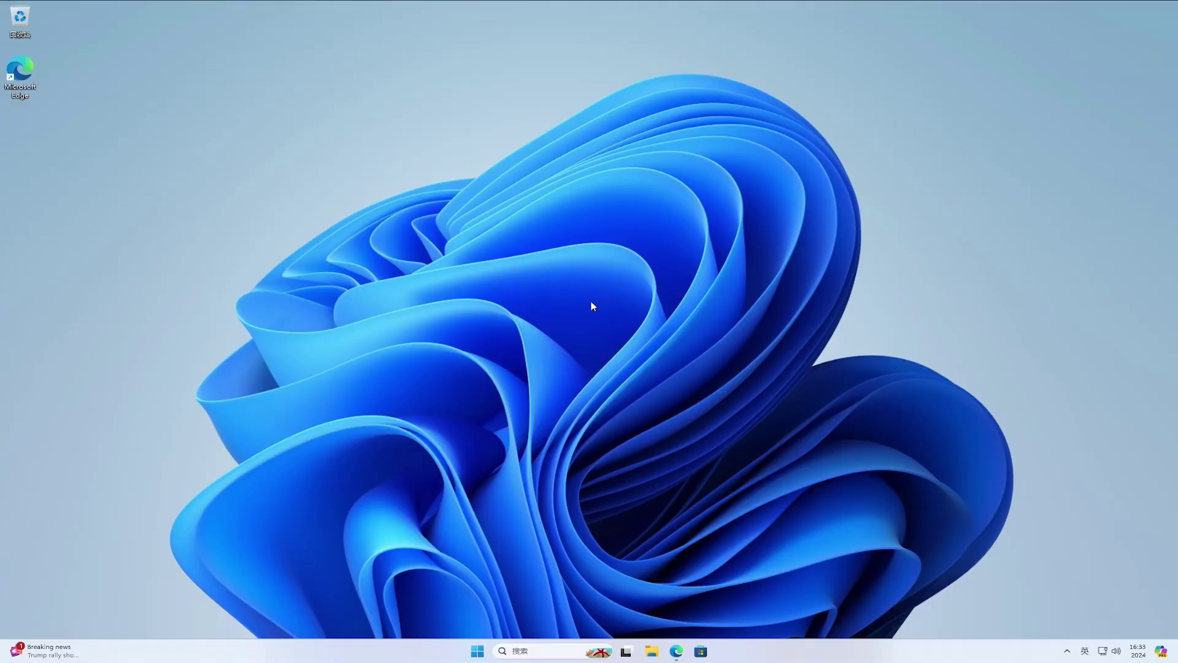
- Copy the full path of the ViVeTool-v0.3.3 folder in Downloads, then close File Explorer
left_click(652, 652)
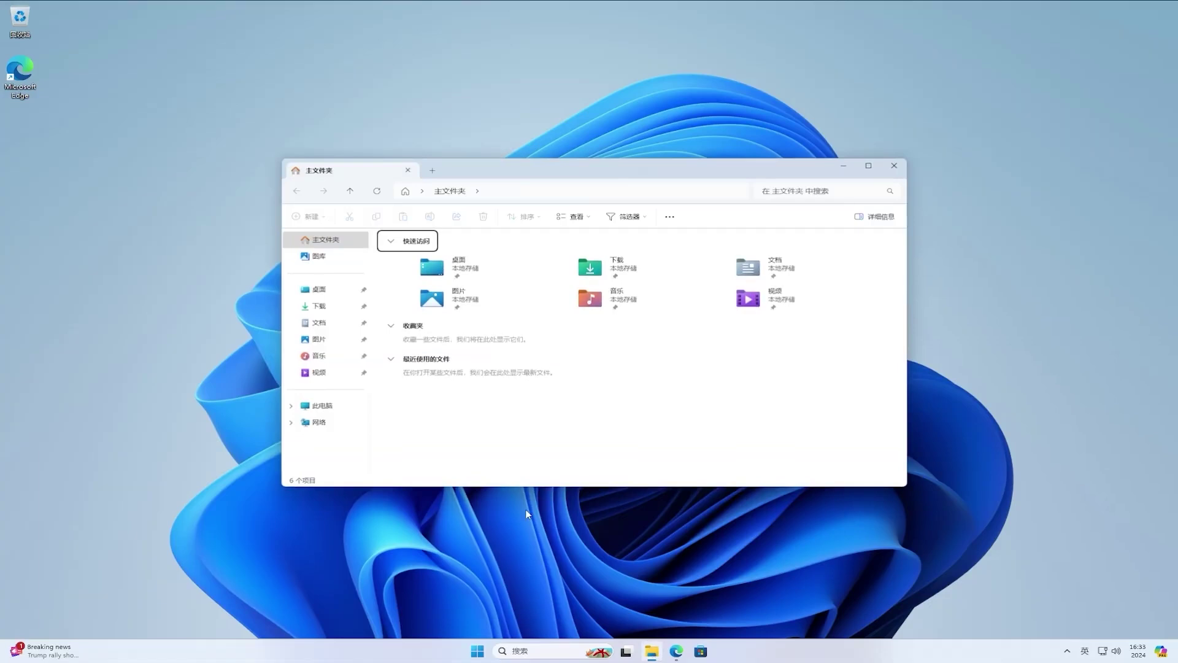
left_click(337, 311)
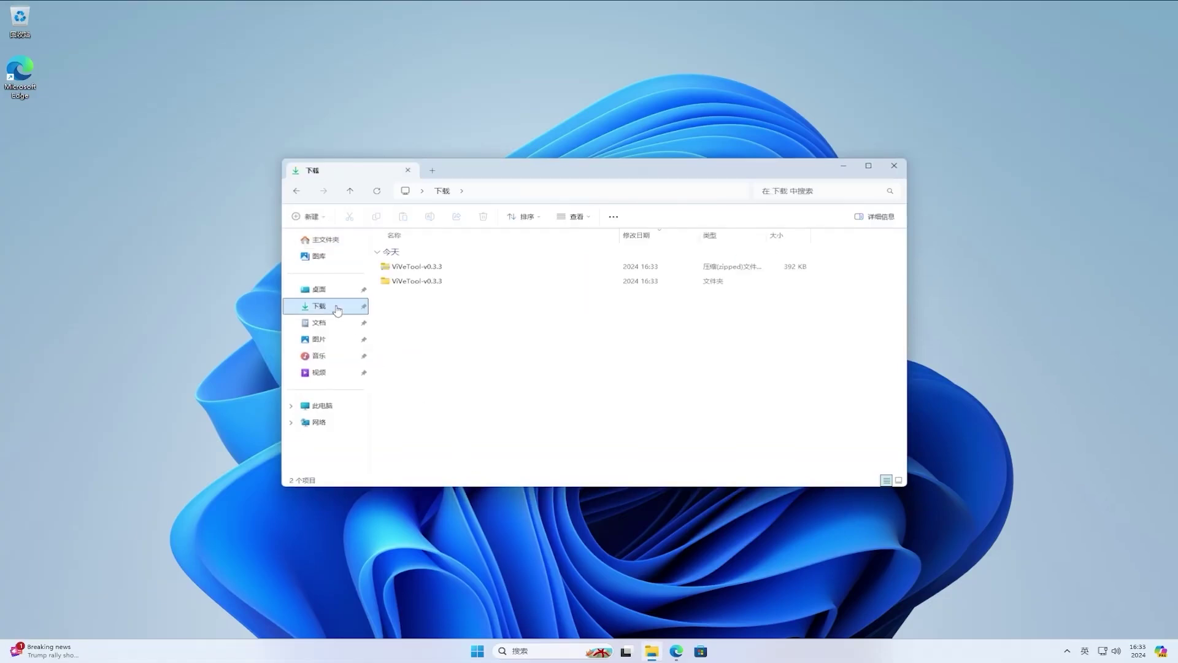
left_click(442, 283)
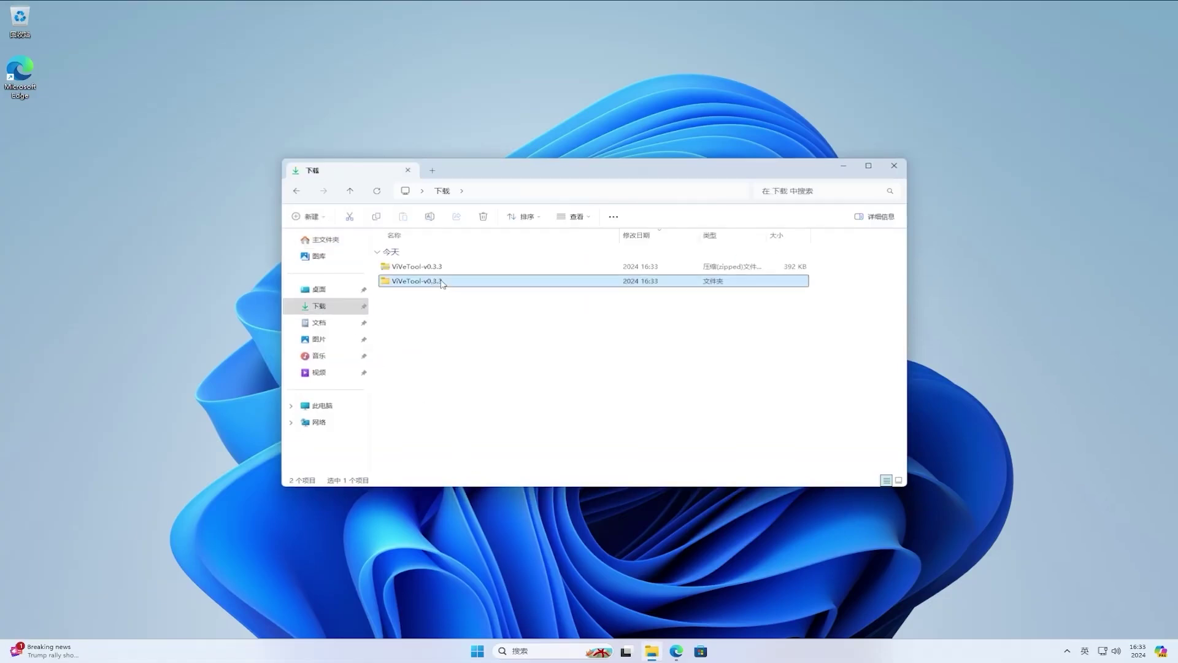
double_click(442, 283)
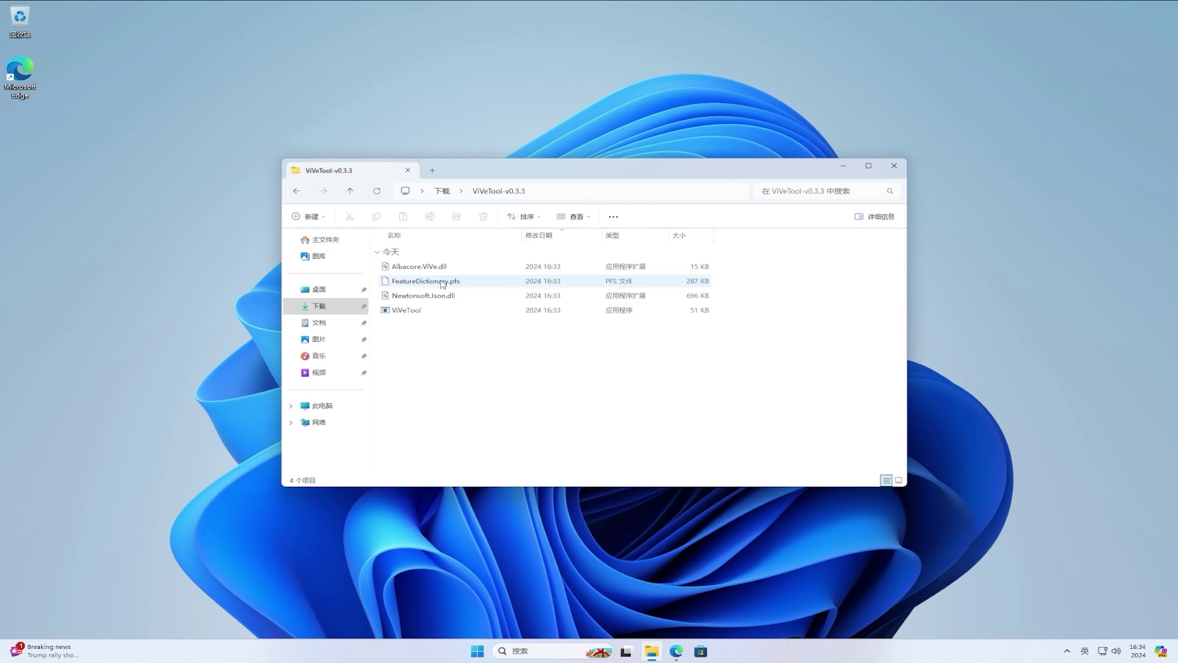
left_click(641, 191)
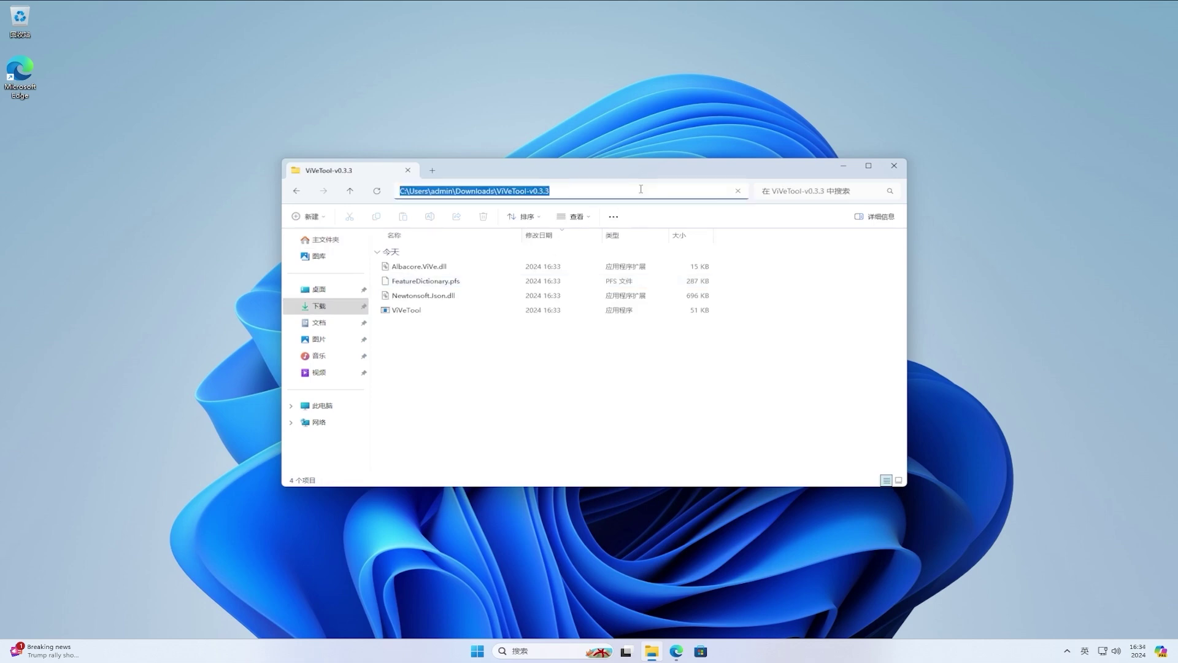
right_click(641, 192)
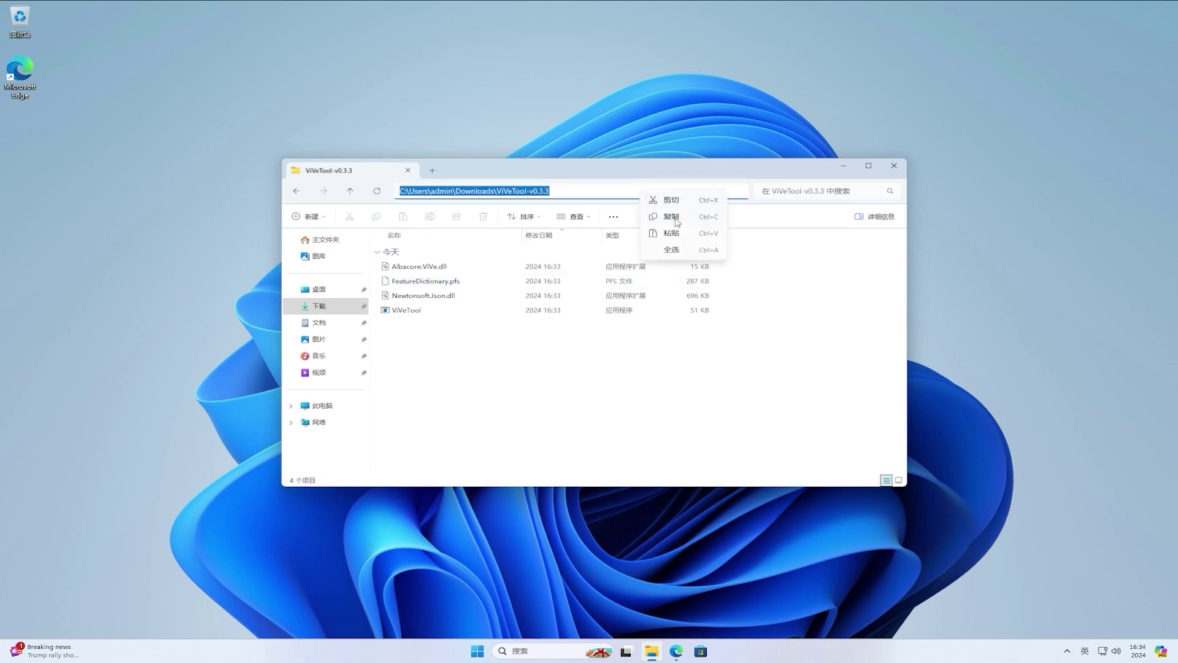
left_click(671, 217)
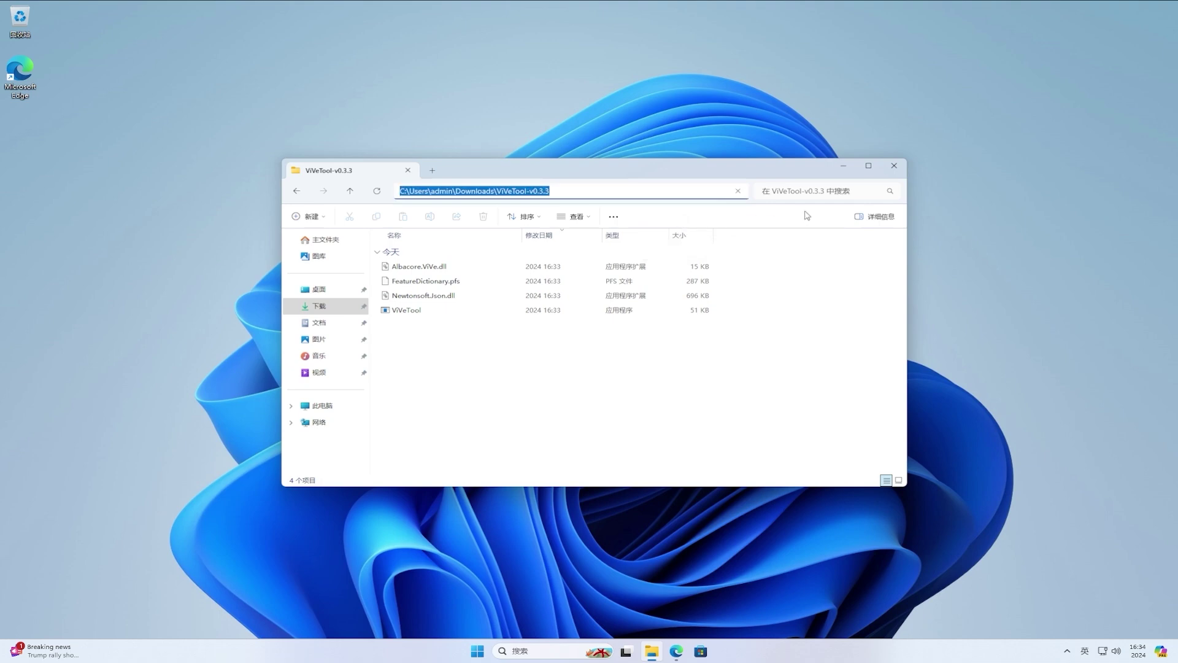
left_click(895, 168)
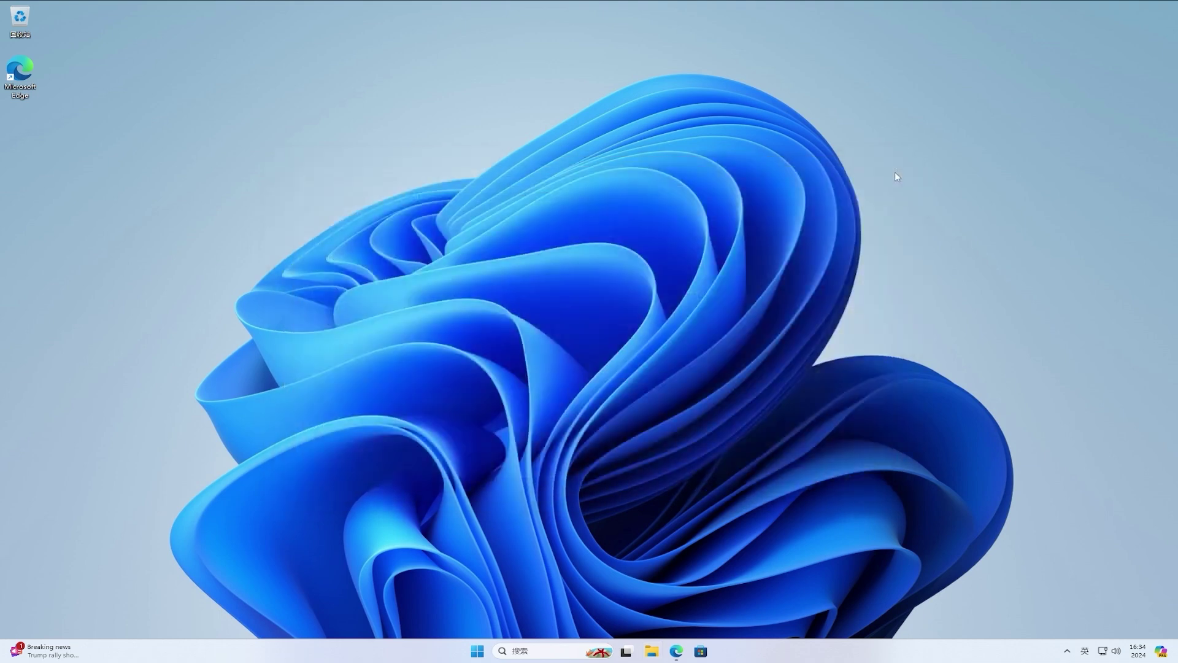
- Launch Command Prompt as administrator from a Start search for cmd
left_click(483, 651)
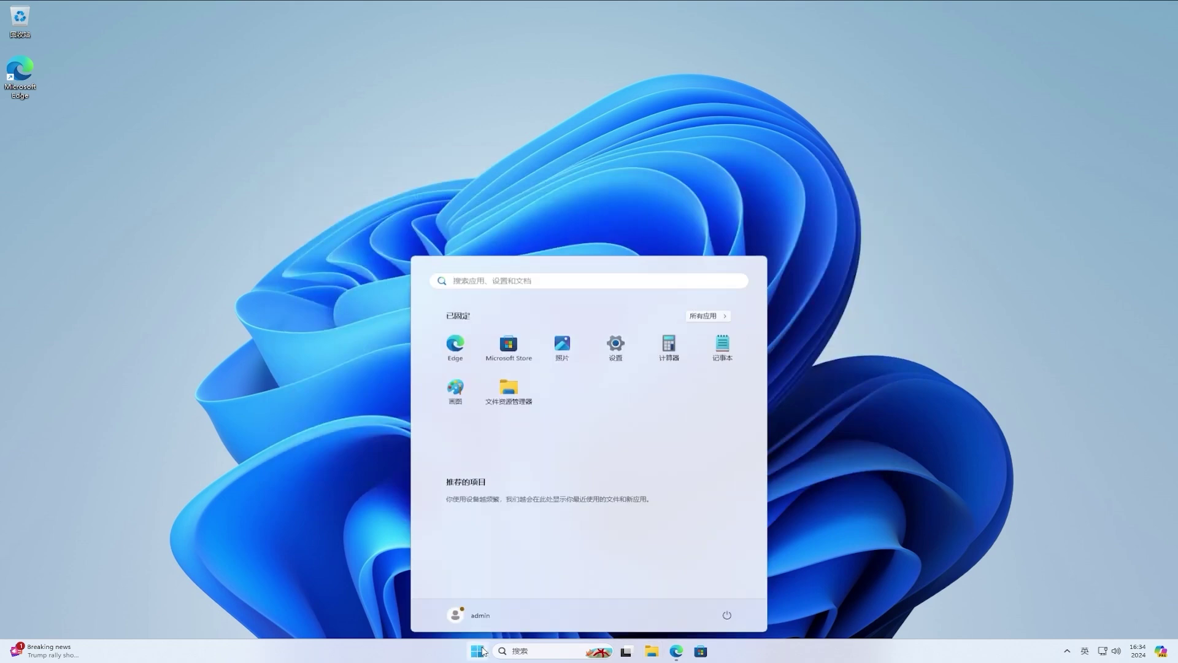
type("cmd")
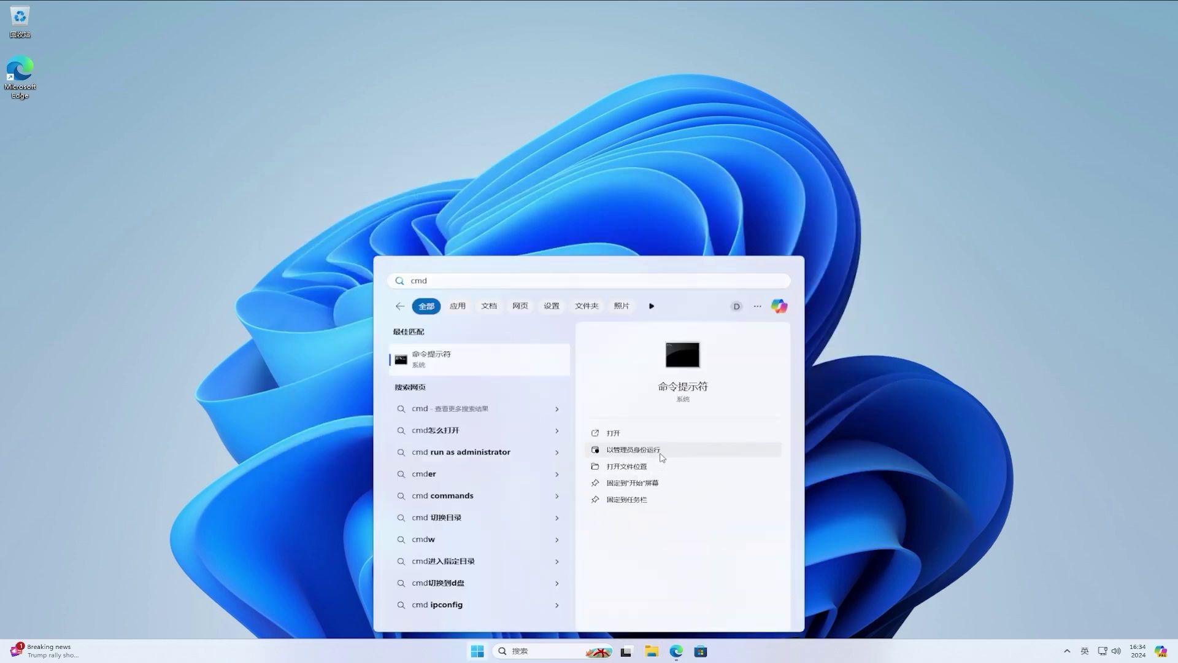
left_click(661, 452)
left_click(564, 403)
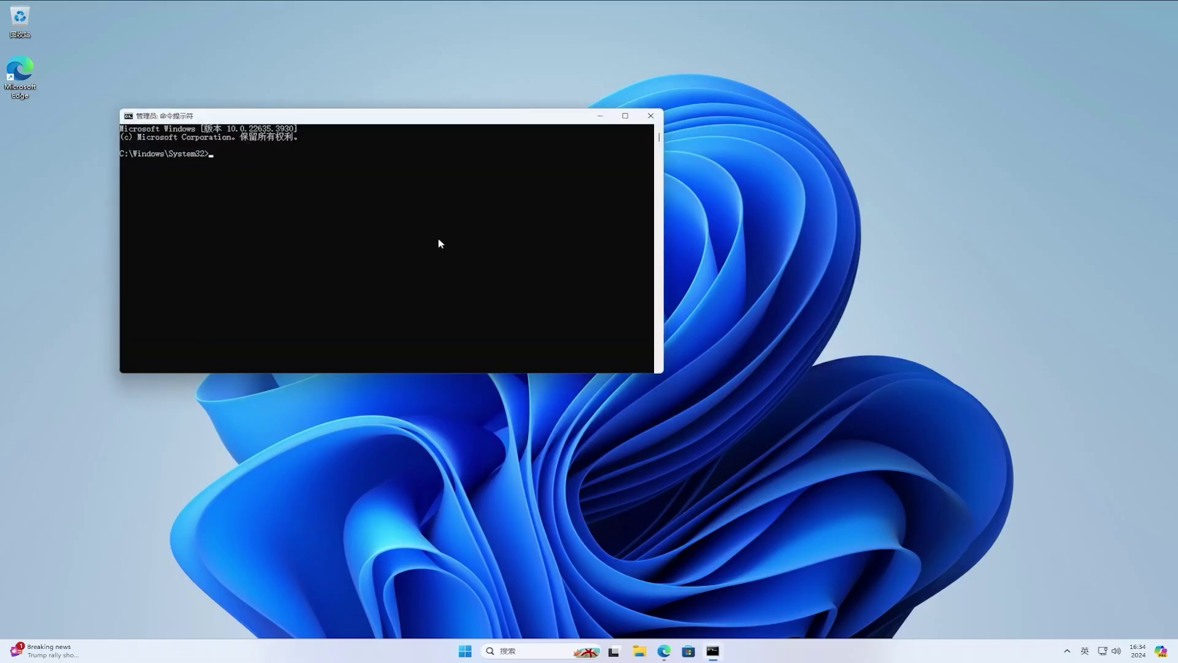
left_click_drag(361, 120, 553, 204)
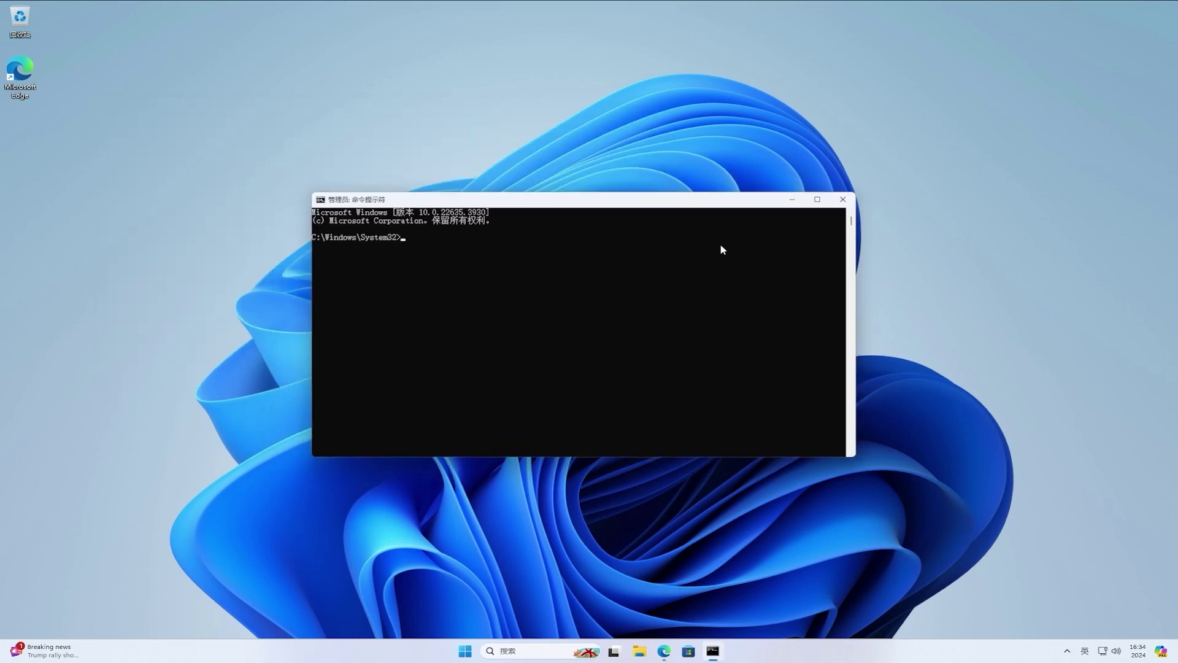
- From the ViVeTool folder, enable features 48433719, 47205210 and 49221331, then close the prompt
type("cd")
key("ctrl+v")
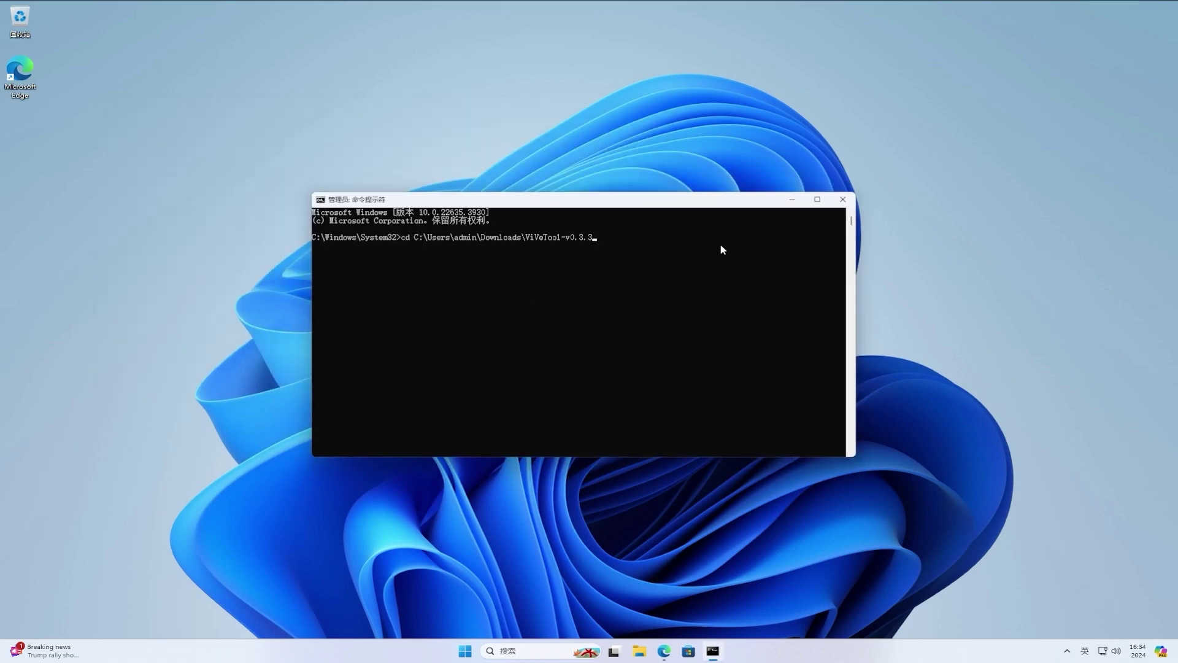
key("Return")
type("v")
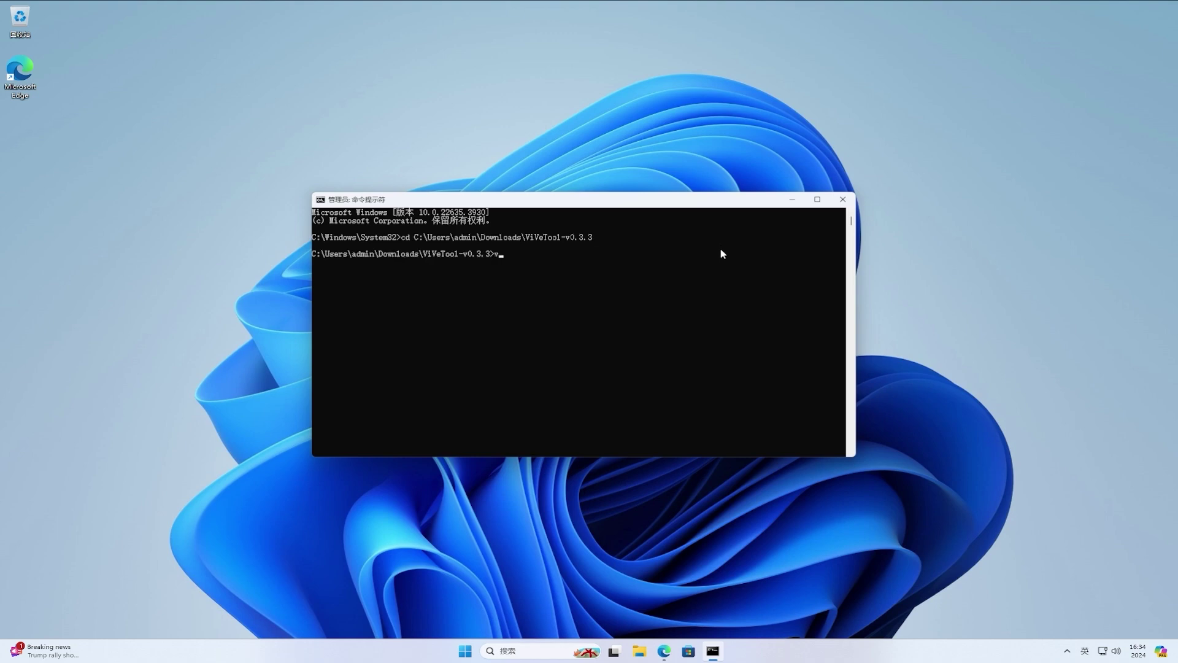
type("ivetool /enable /id:48433719,4720521")
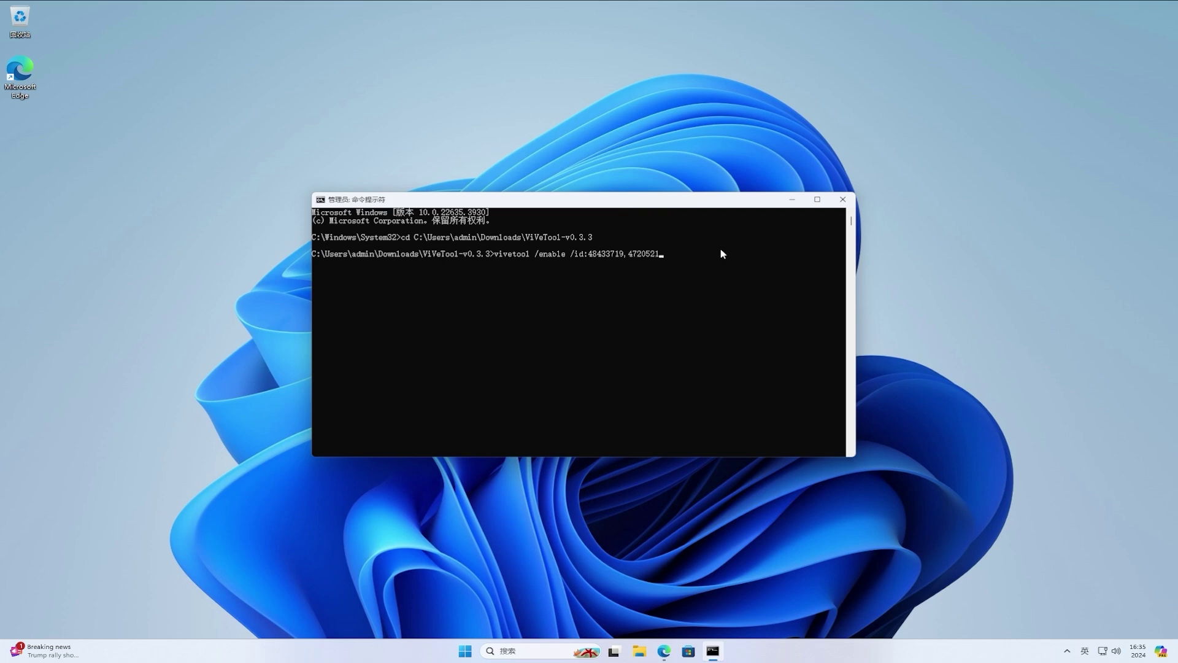
type("0,49221331")
key("Return")
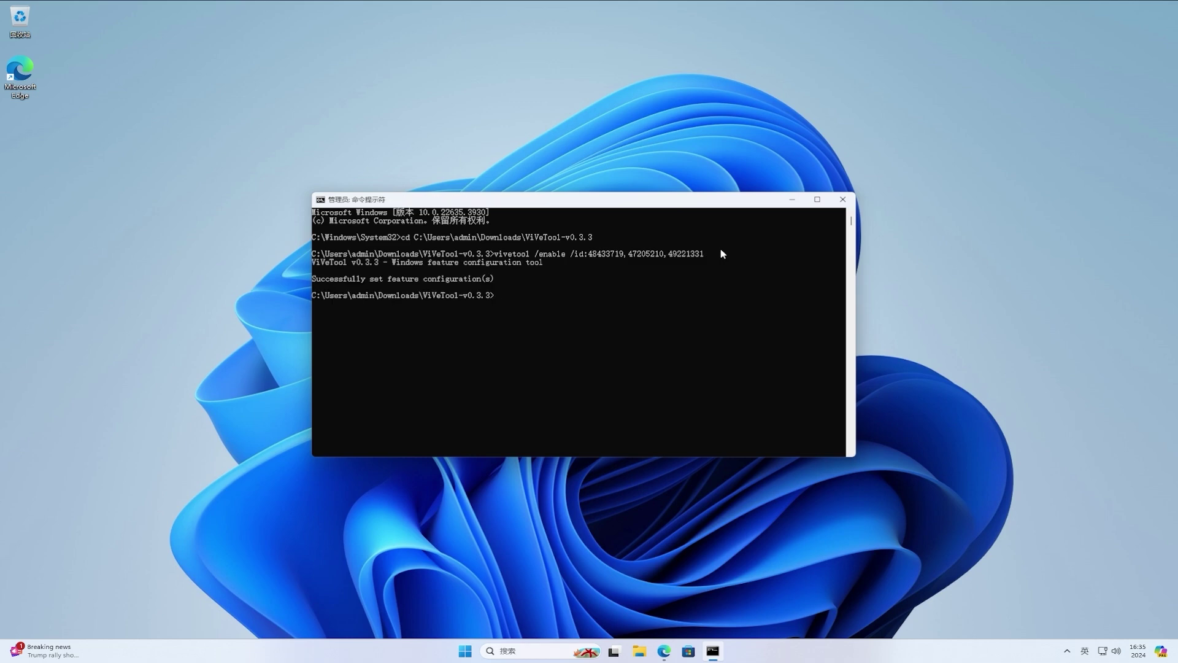
left_click(842, 200)
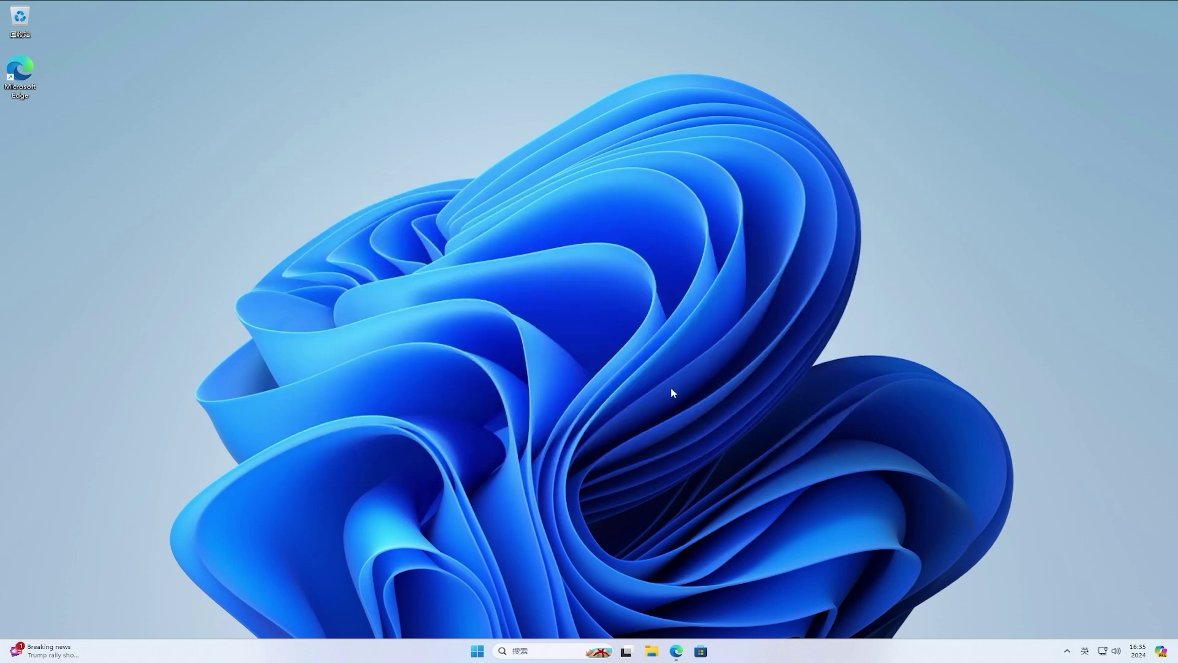
- Restart the PC from the Start menu's power options (重启)
left_click(476, 651)
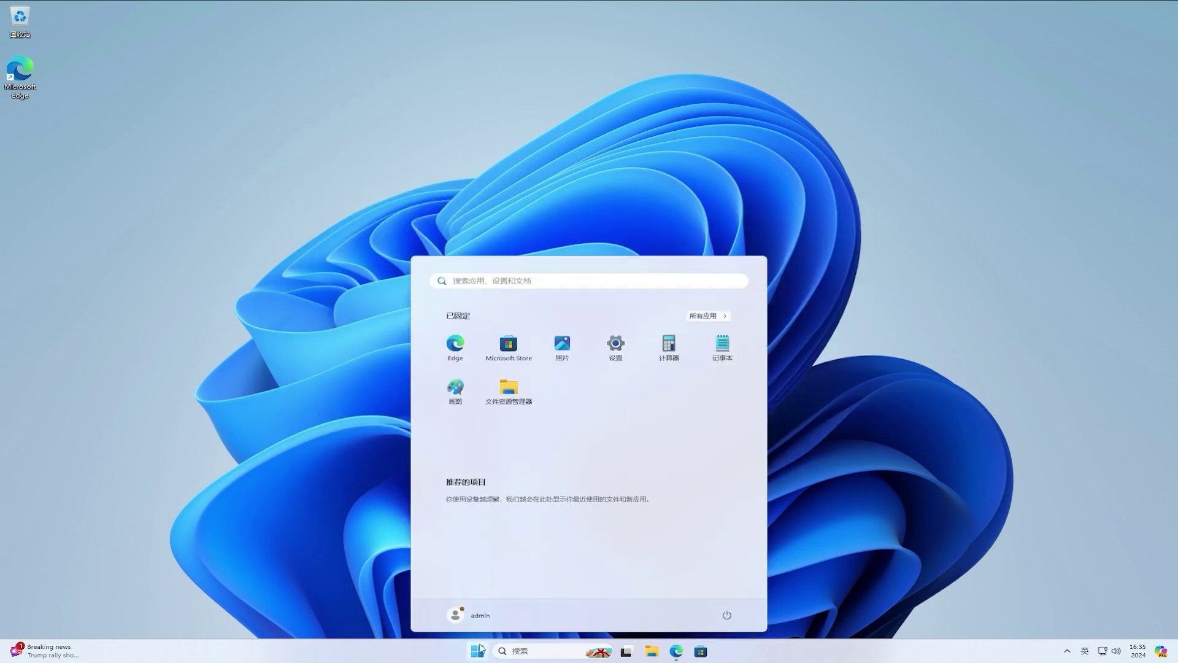
left_click(725, 615)
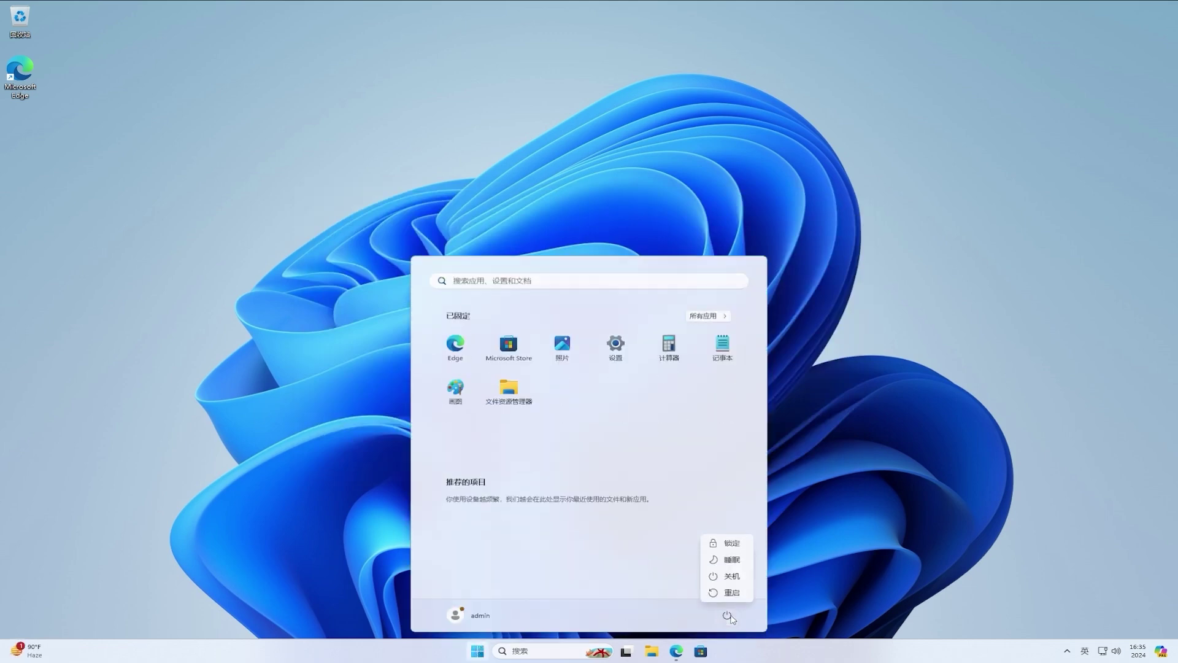
left_click(732, 593)
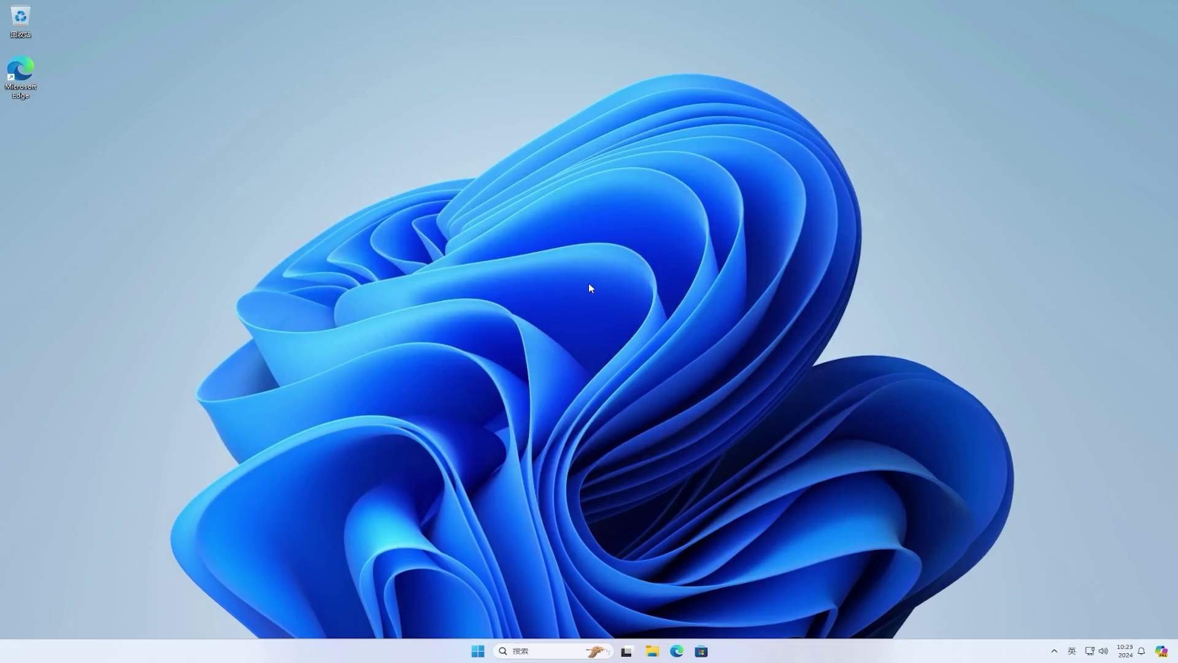
- In Start's All apps list, open File Explorer from the Other category, then close it
left_click(479, 650)
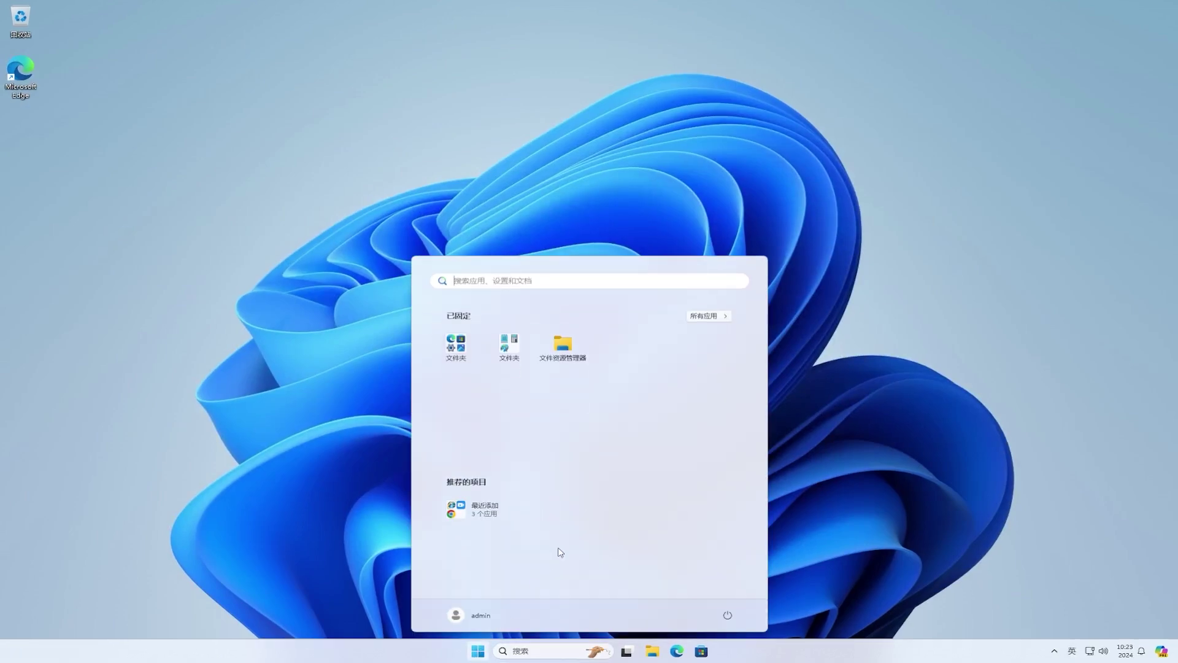
left_click(710, 317)
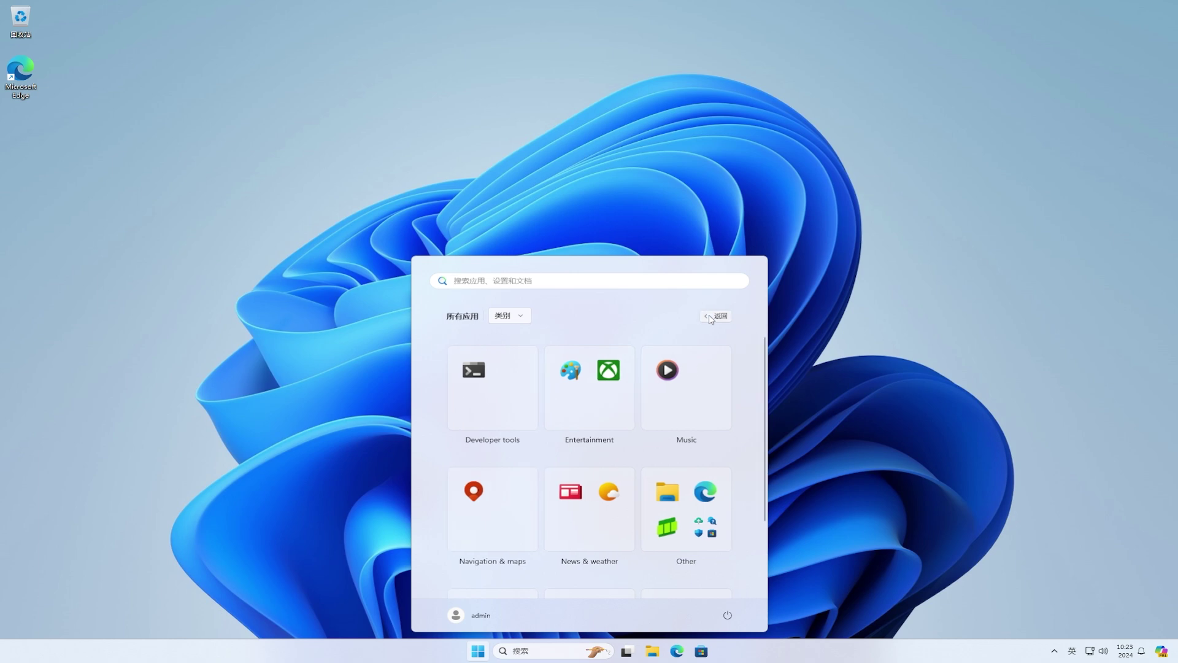
left_click(667, 491)
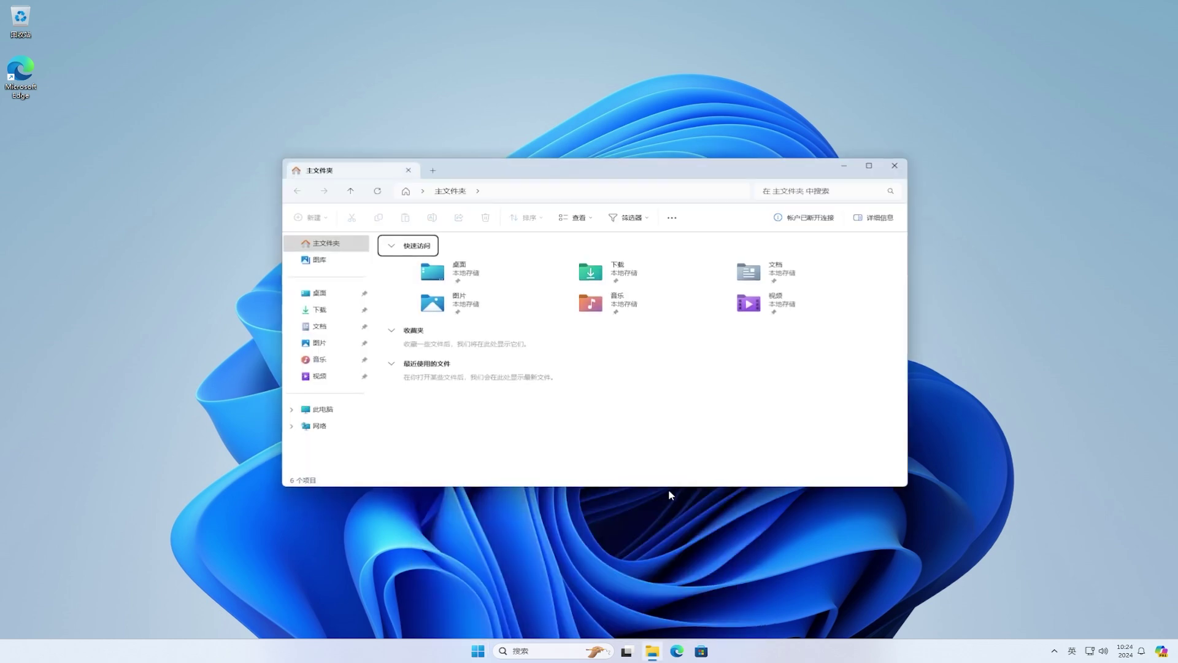
left_click(895, 166)
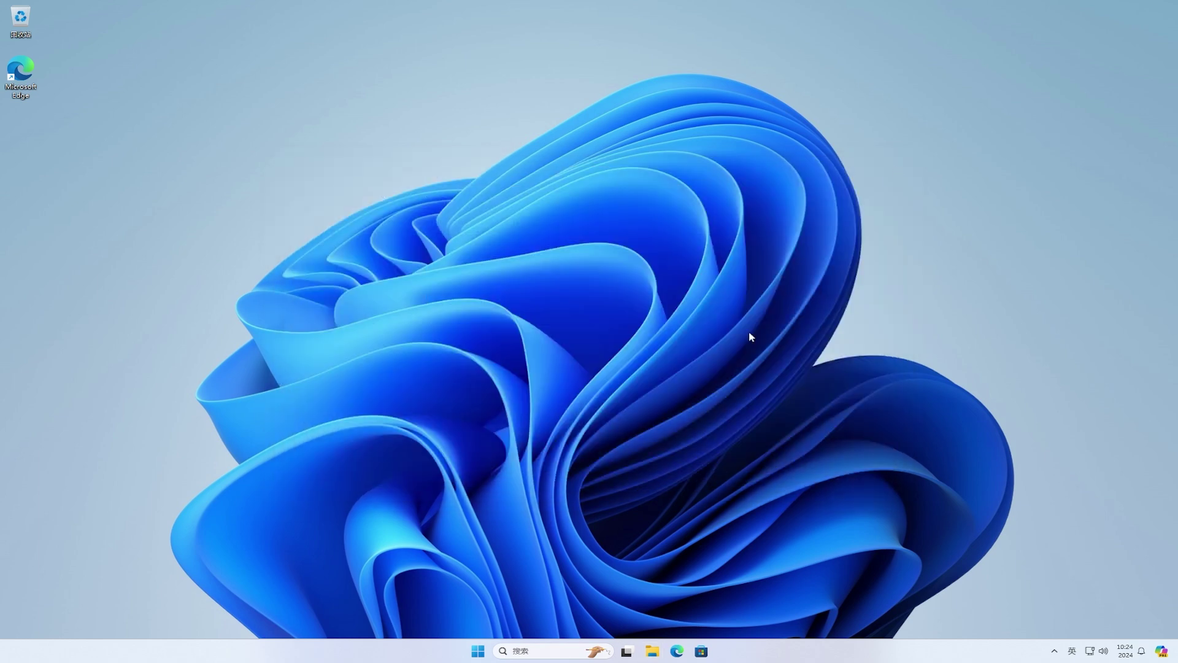
- Switch the All apps view to 网格 (grid), then 按字母顺序 (alphabetical), then 类别 (category)
left_click(477, 653)
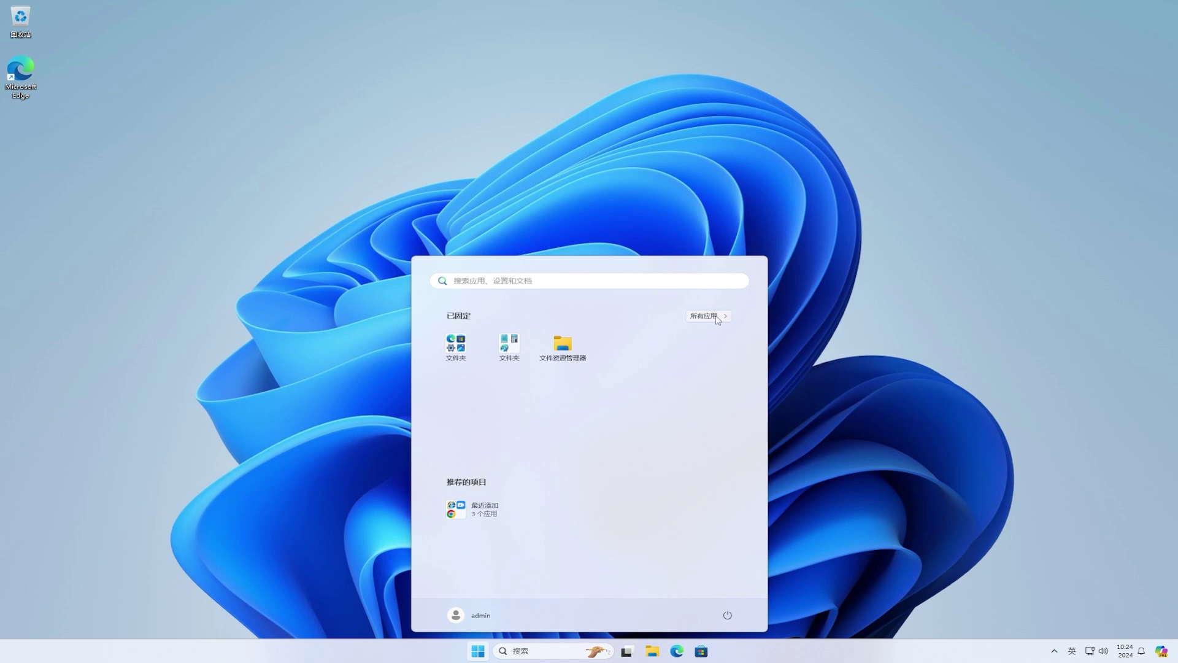
left_click(710, 316)
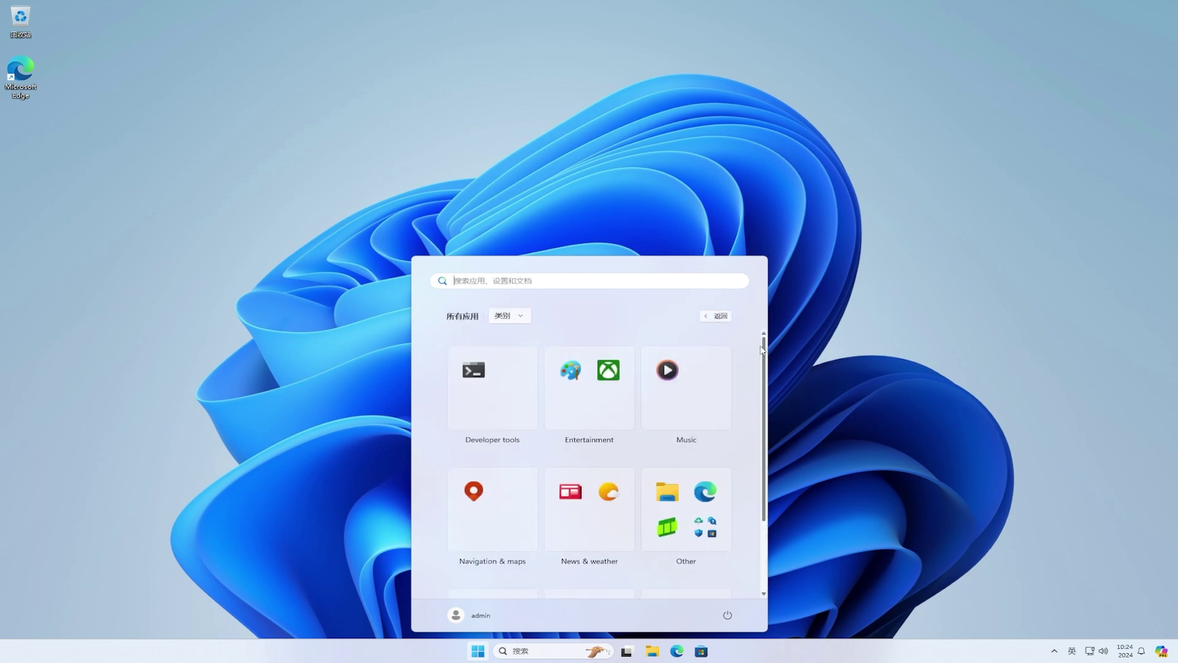
left_click(507, 320)
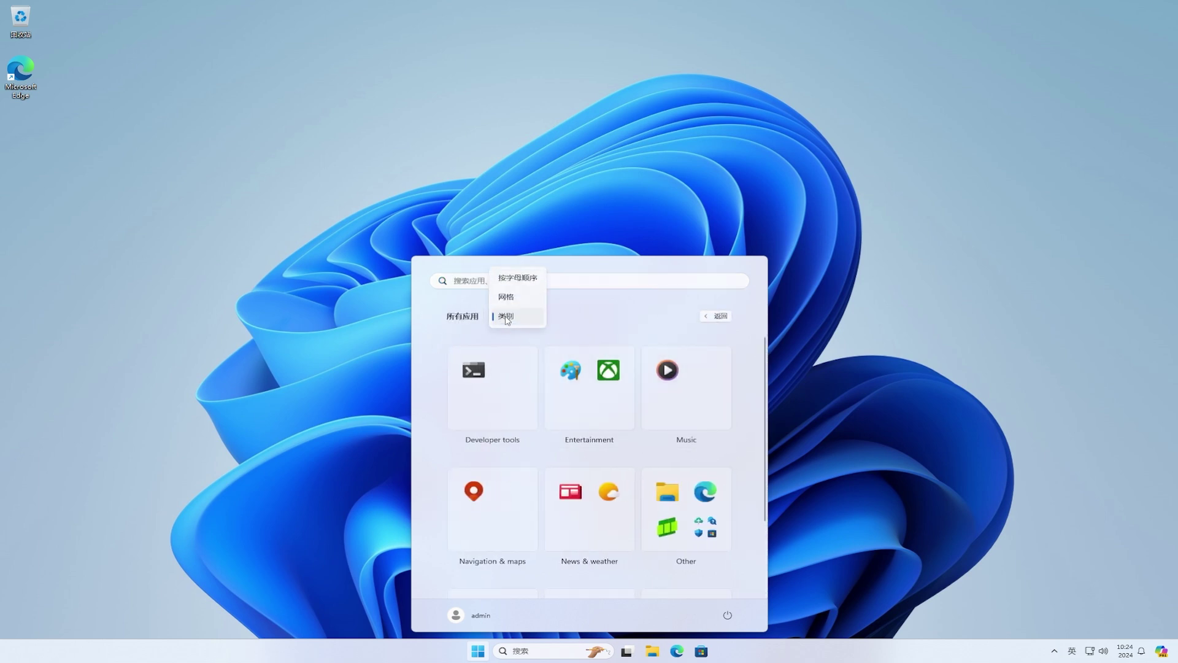
left_click(506, 299)
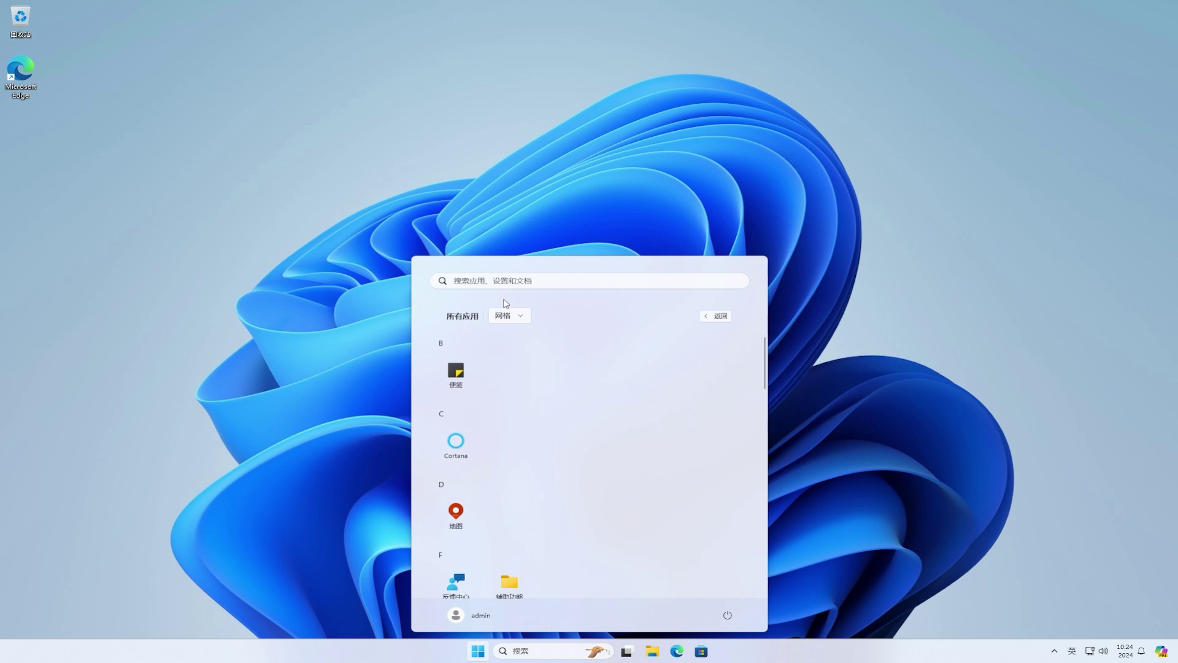
left_click(507, 316)
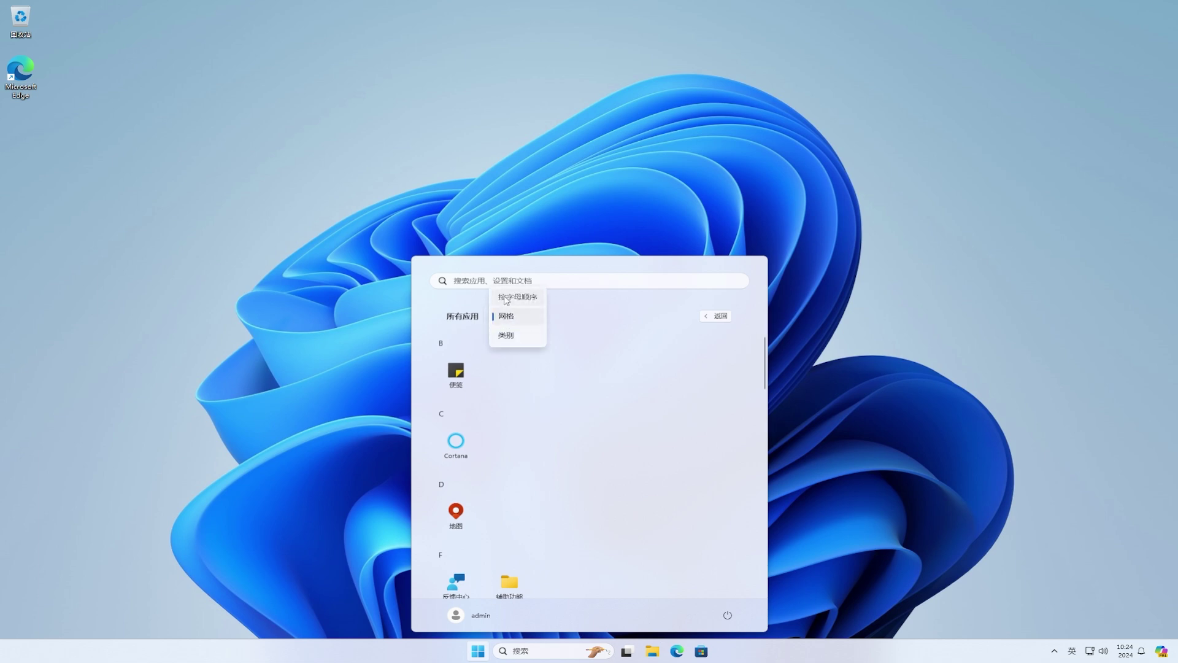
left_click(506, 297)
left_click(507, 318)
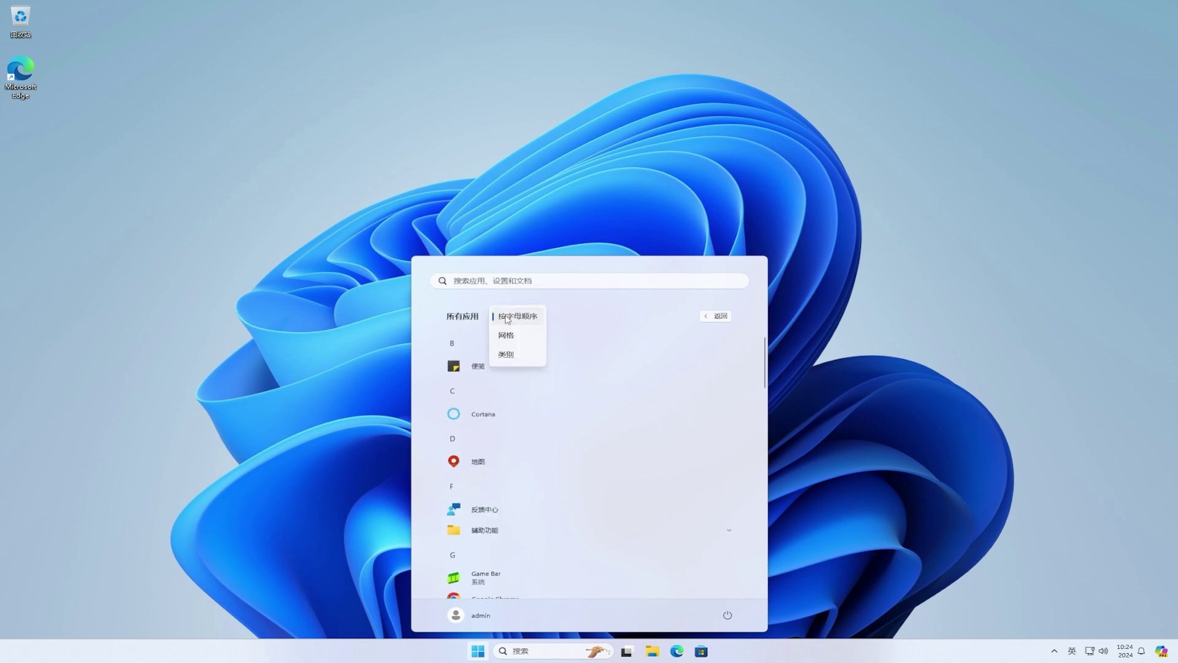
left_click(510, 355)
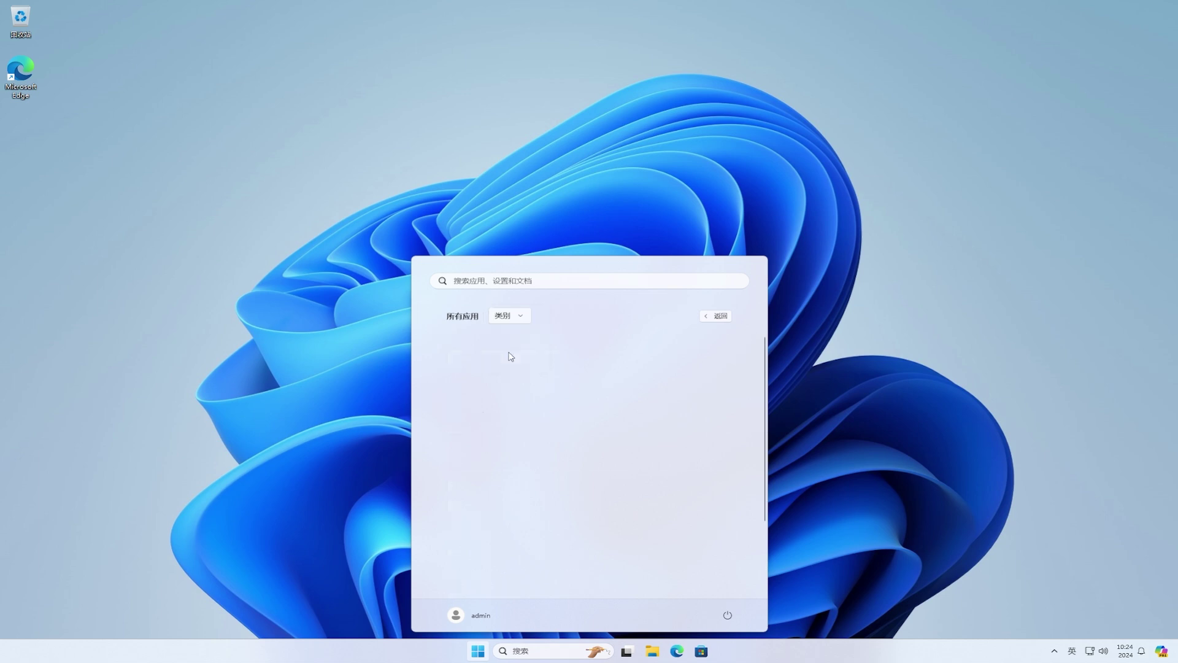